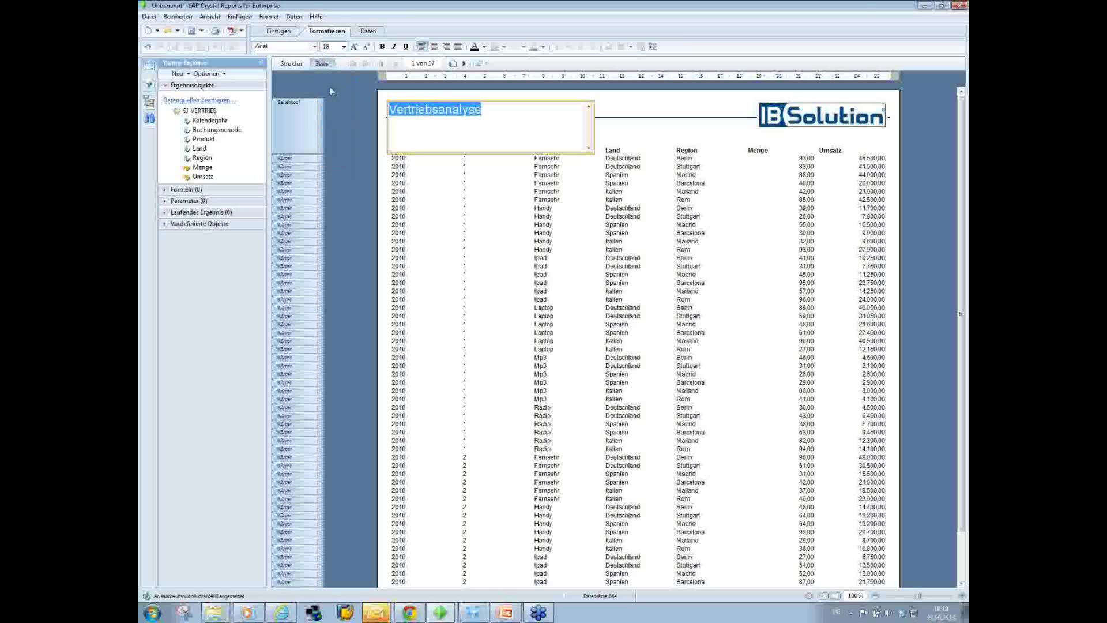
- Make the report title Vertriebsanalyse bold and move it further right in the page header
{"action": "left_click", "coordinate": [383, 47]}
{"action": "left_click", "coordinate": [620, 106]}
{"action": "left_click", "coordinate": [642, 152]}
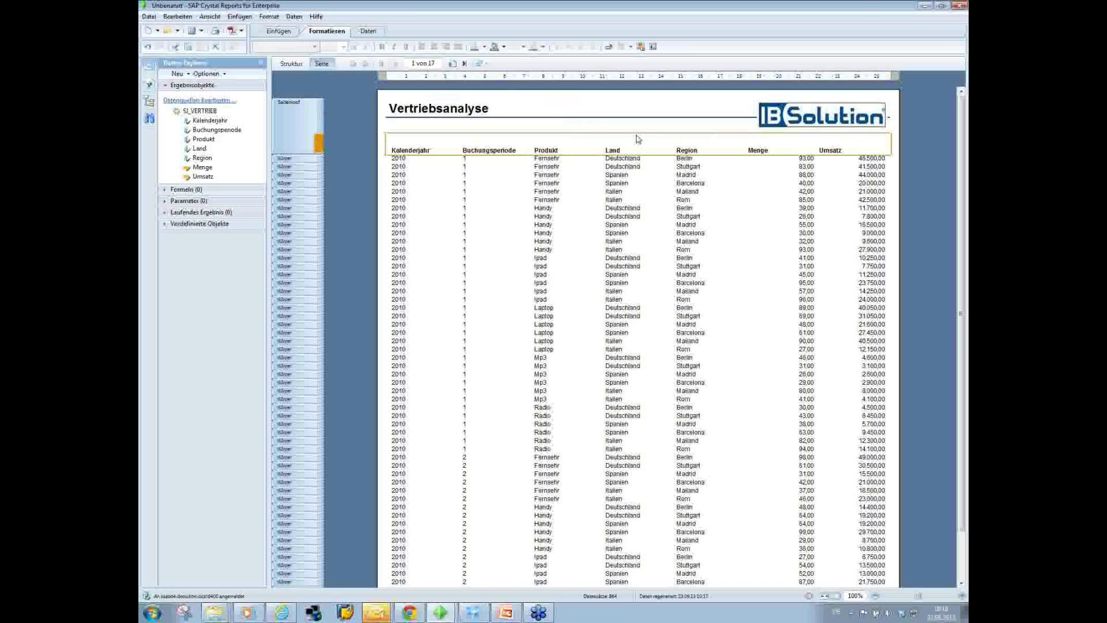
{"action": "left_click", "coordinate": [462, 114]}
{"action": "left_click_drag", "start_coordinate": [462, 114], "coordinate": [502, 102]}
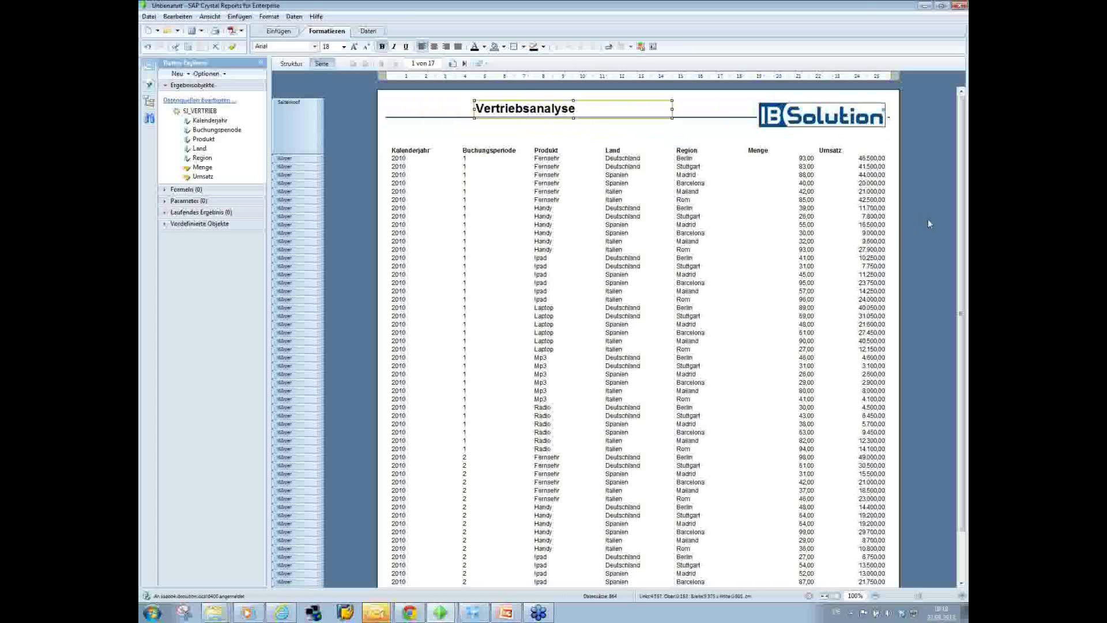
{"action": "left_click", "coordinate": [699, 122]}
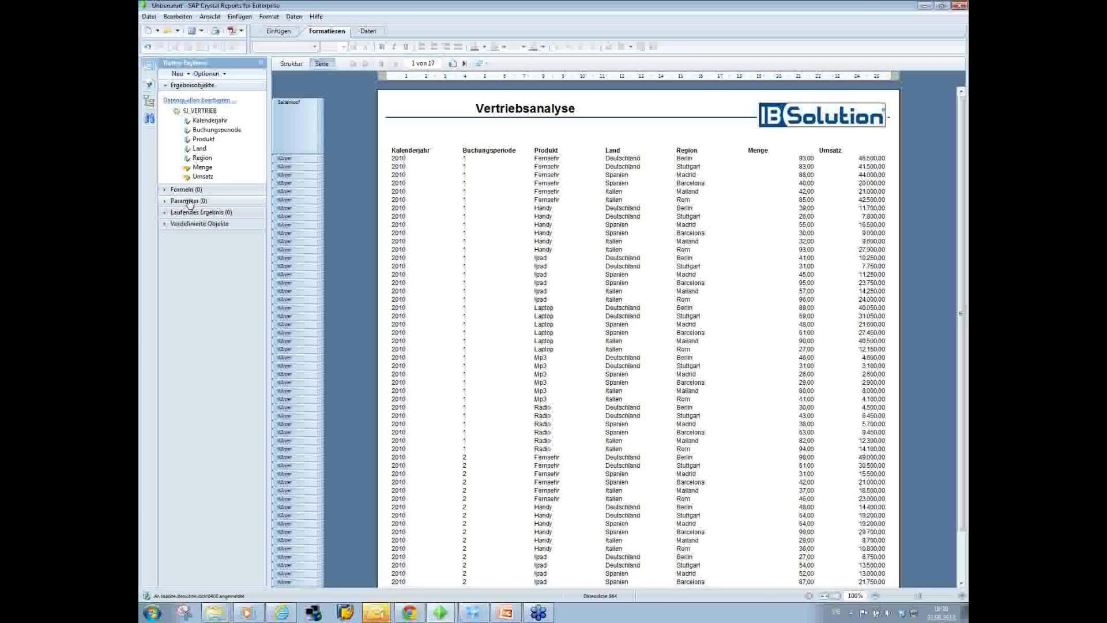
- Start creating a new parameter for the report
{"action": "left_click", "coordinate": [190, 203]}
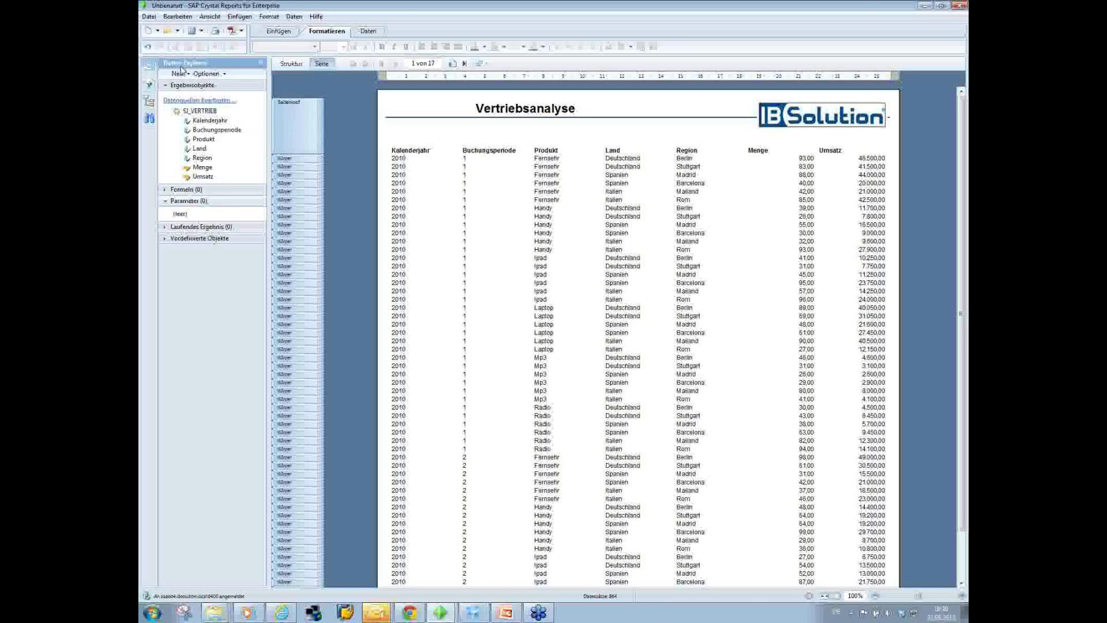
{"action": "right_click", "coordinate": [198, 215]}
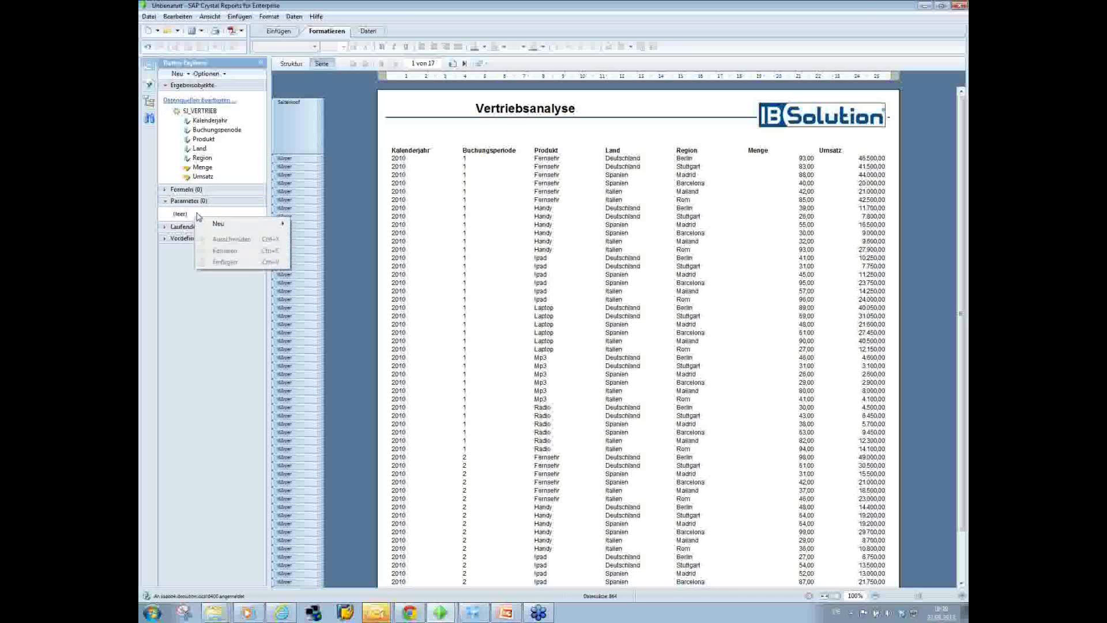
{"action": "mouse_move", "coordinate": [221, 229]}
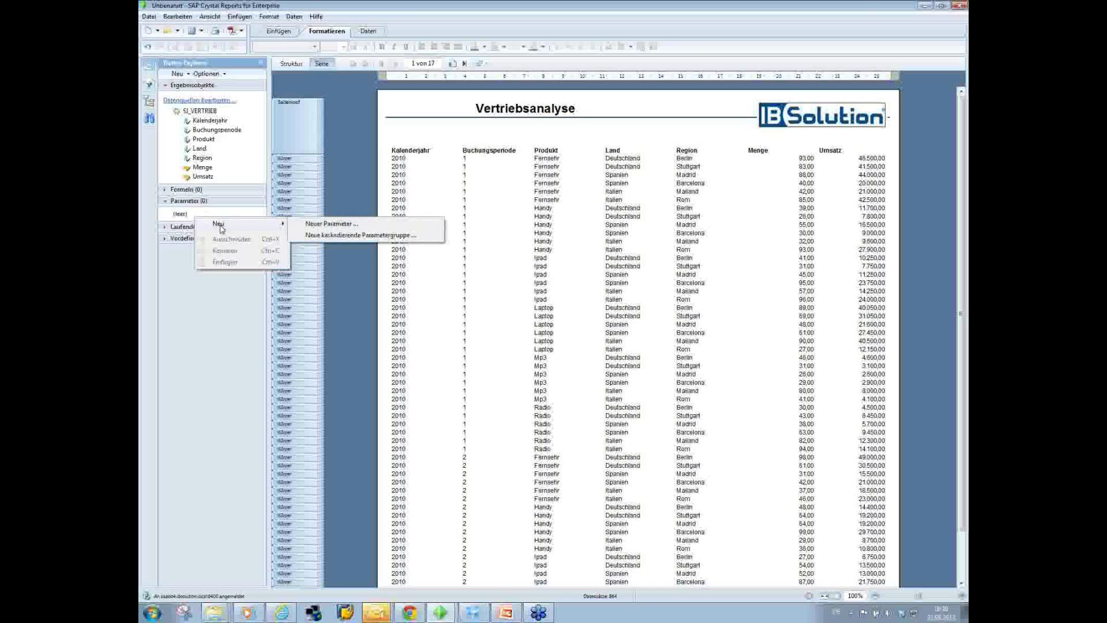
{"action": "left_click", "coordinate": [313, 225]}
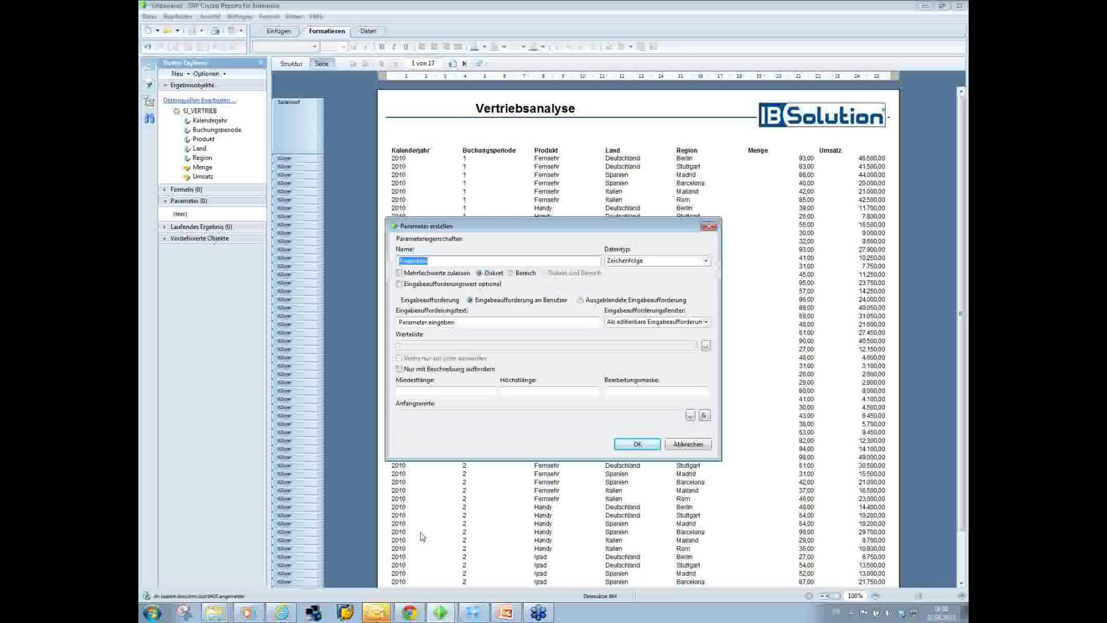
- Examine the input prompts in the finished Vertriebsanalyse report and return to the unnamed report
{"action": "left_click", "coordinate": [410, 613]}
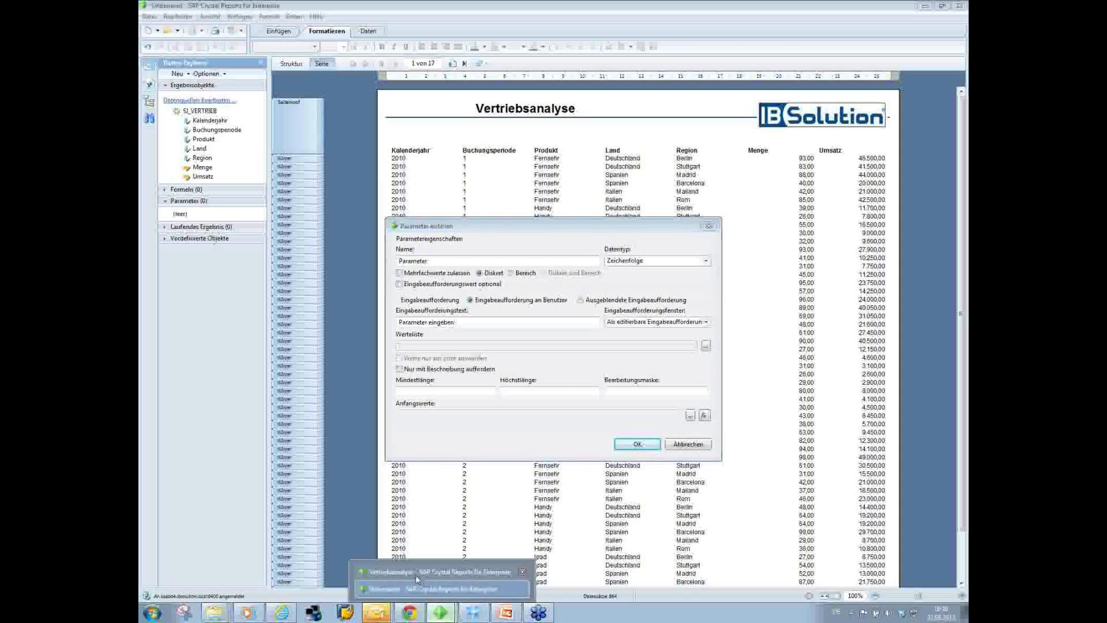
{"action": "left_click", "coordinate": [439, 594]}
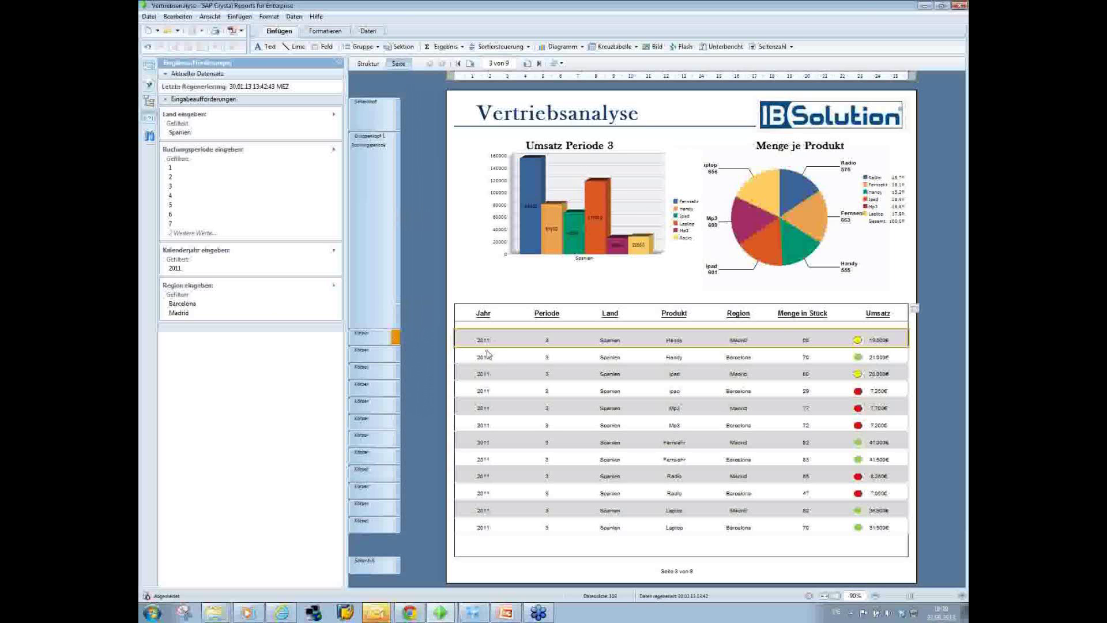
{"action": "left_click", "coordinate": [445, 614]}
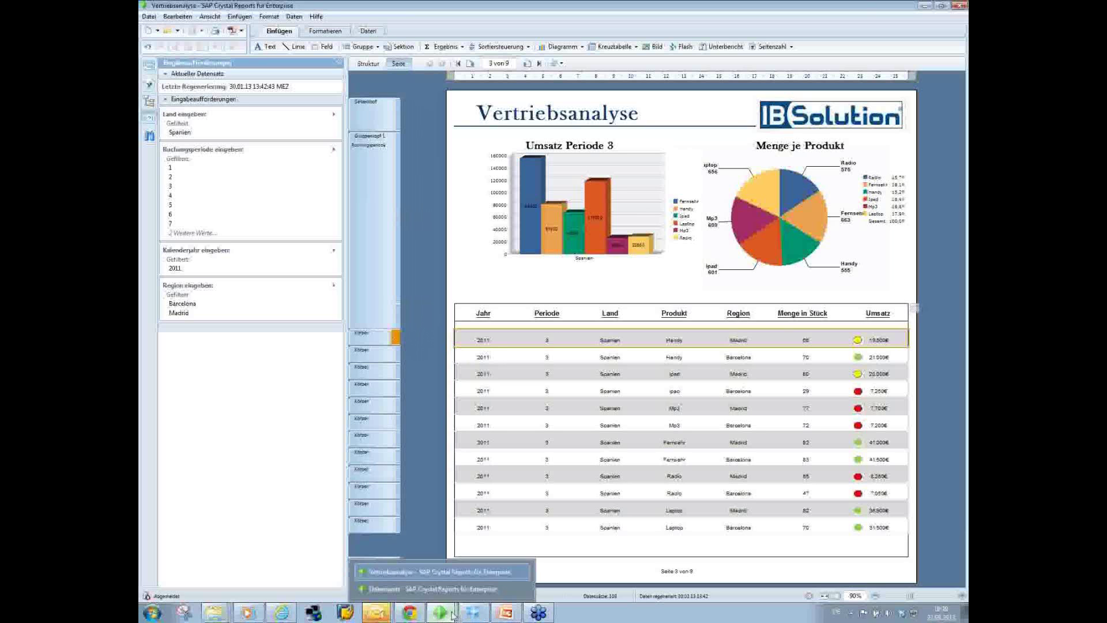
{"action": "left_click", "coordinate": [467, 589]}
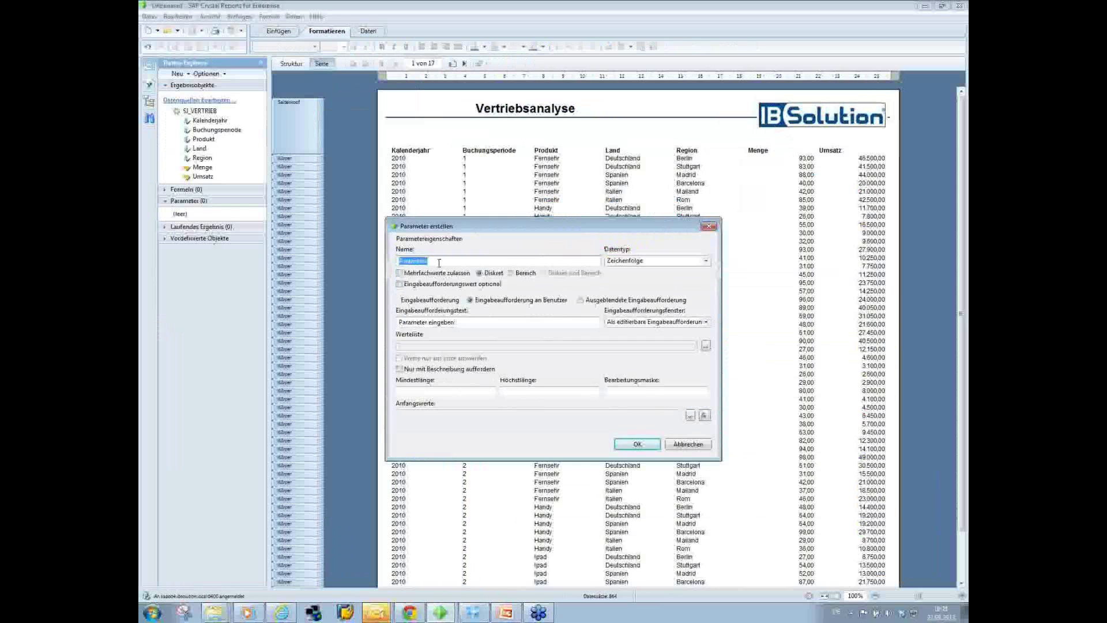
- Name the new parameter Jahr with multiple values allowed, and open its list of values for editing
{"action": "type", "text": "Jahr"}
{"action": "left_click", "coordinate": [425, 275]}
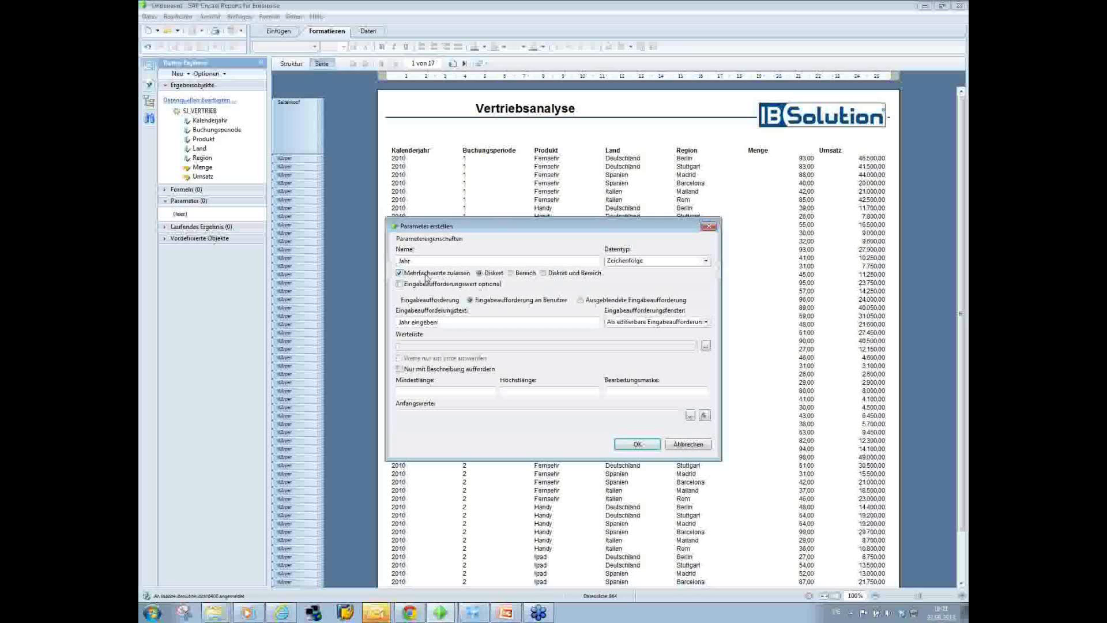
{"action": "left_click", "coordinate": [426, 276]}
{"action": "left_click", "coordinate": [434, 278]}
{"action": "left_click", "coordinate": [707, 346]}
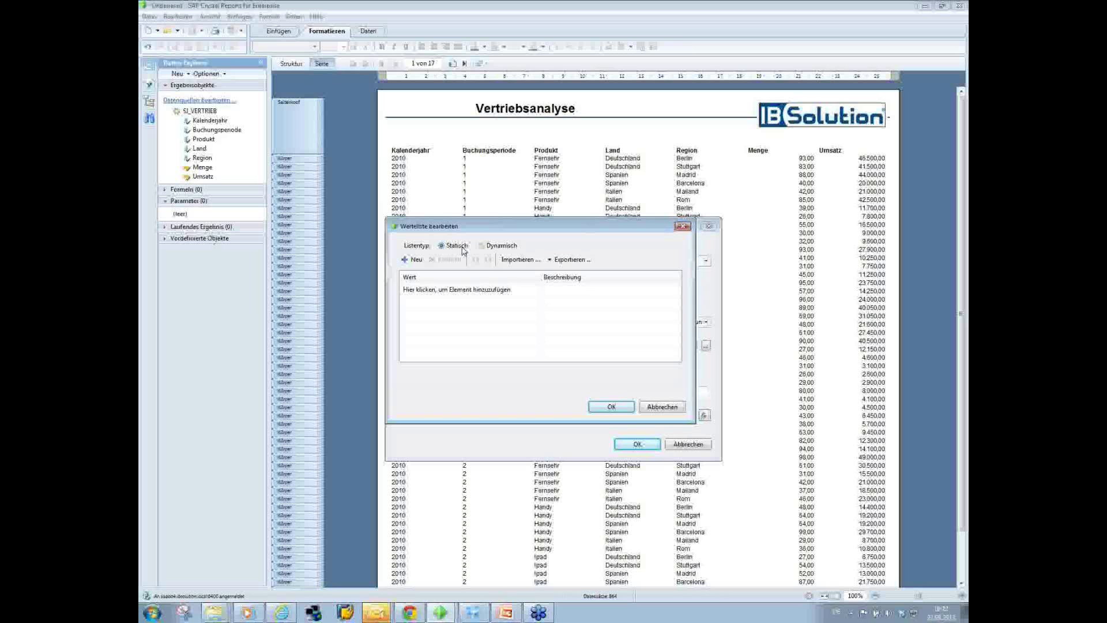
- Try a static list of values with the entry 2011 for the Jahr parameter
{"action": "left_click", "coordinate": [468, 293]}
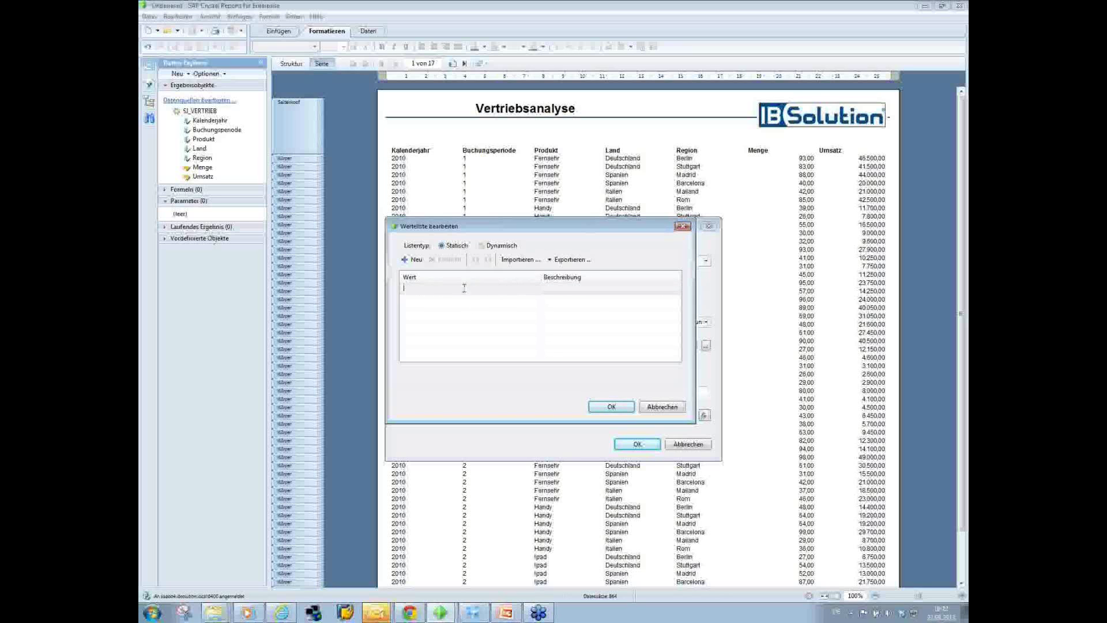
{"action": "type", "text": "2011"}
{"action": "key", "text": "Return"}
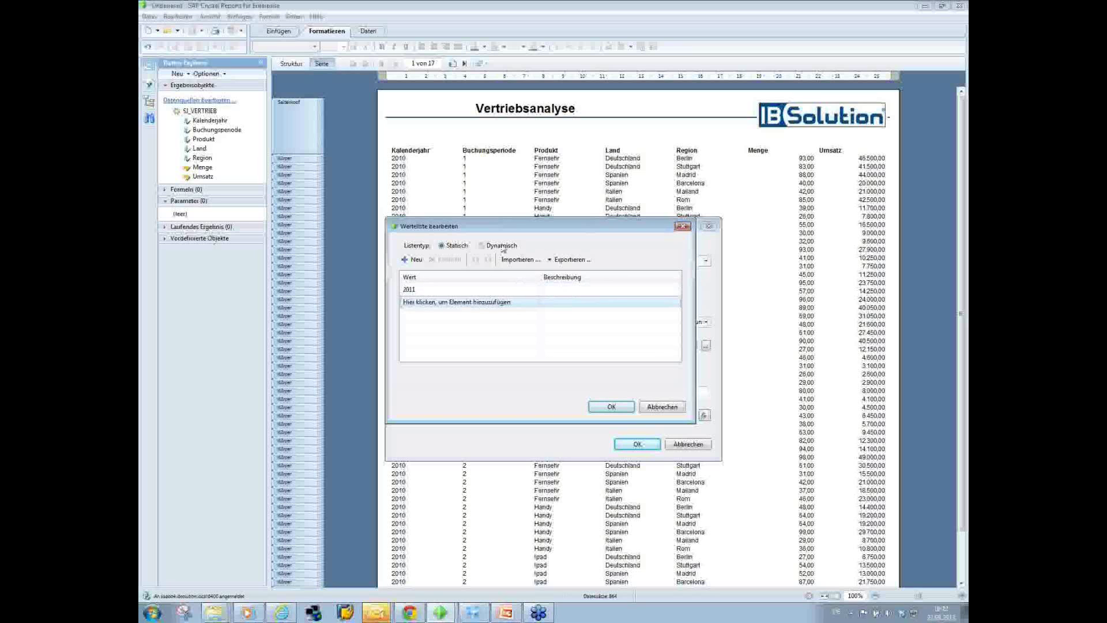
{"action": "double_click", "coordinate": [468, 287]}
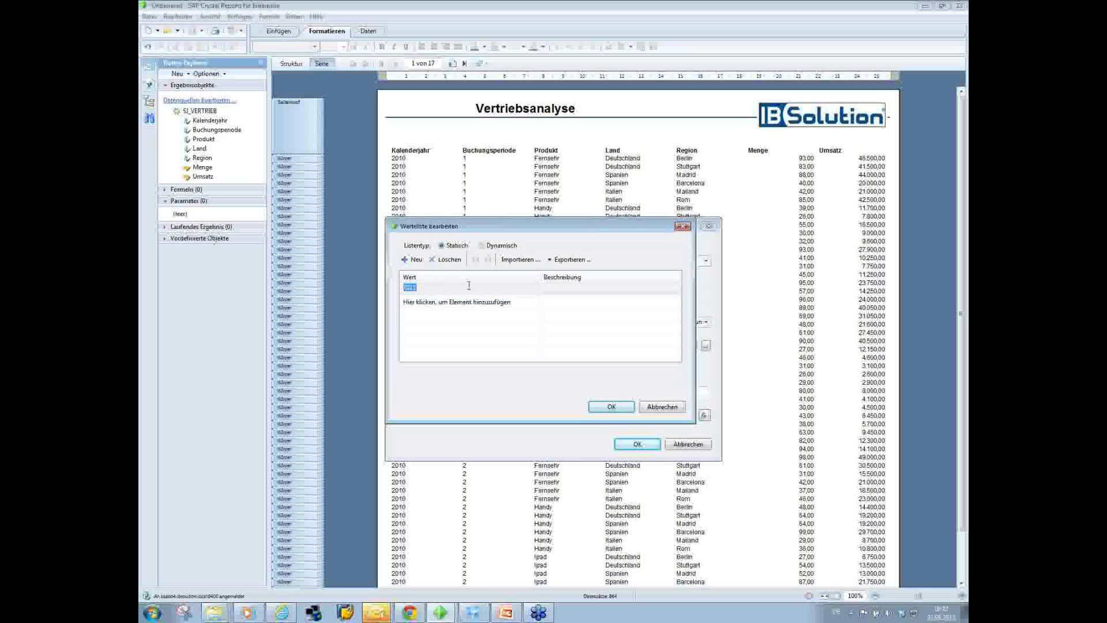
- Fill the Jahr parameter's value list dynamically from Kalenderjahr and create the parameter
{"action": "left_click", "coordinate": [484, 245]}
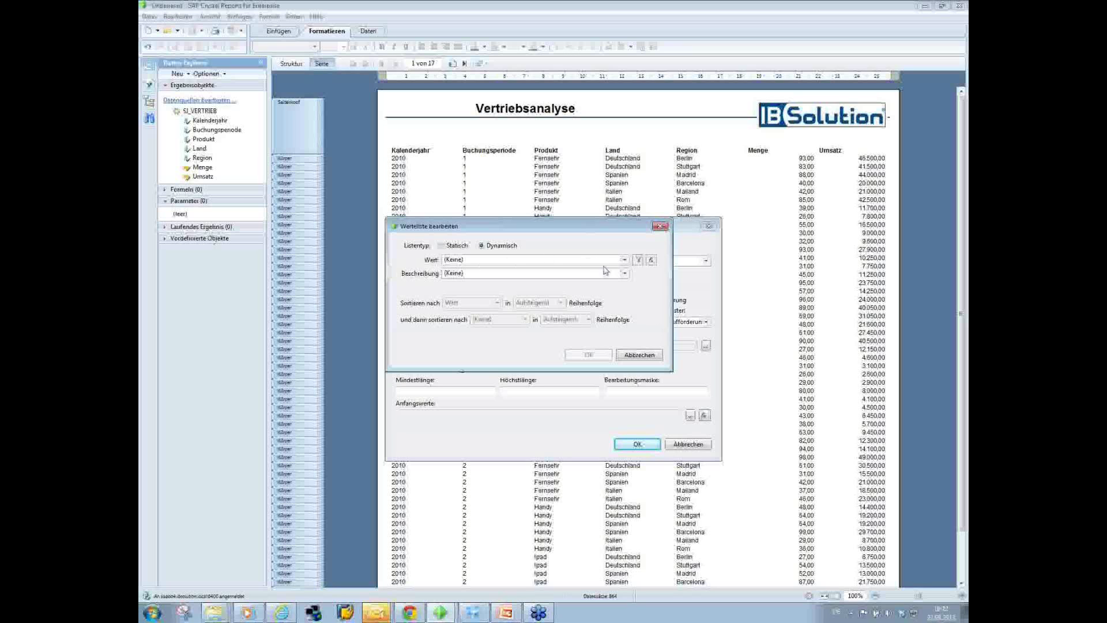
{"action": "left_click", "coordinate": [625, 261]}
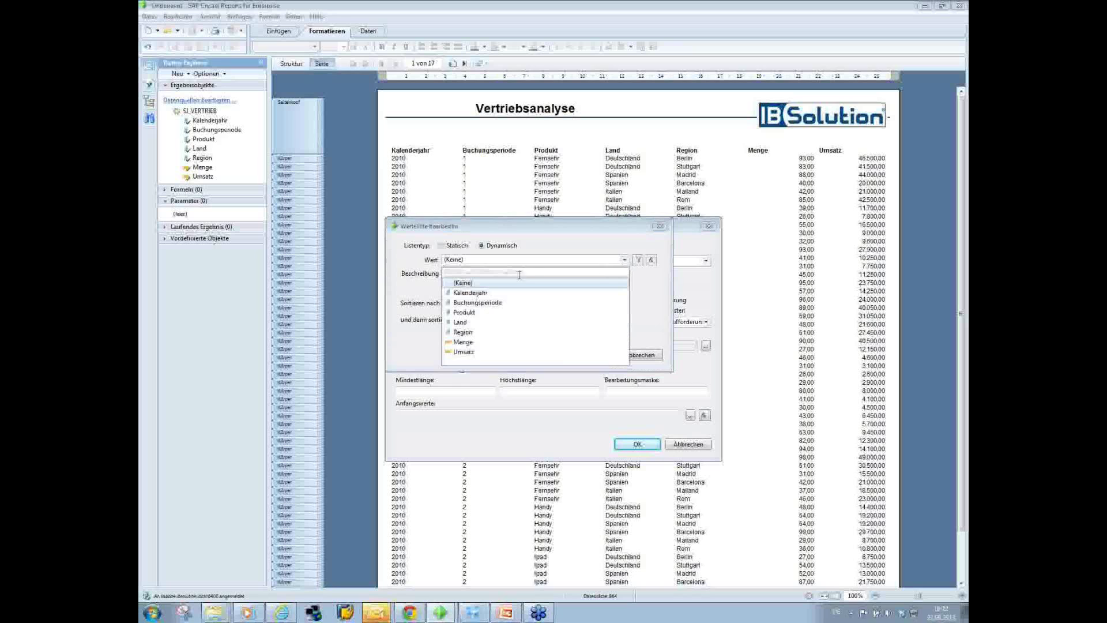
{"action": "left_click", "coordinate": [480, 294]}
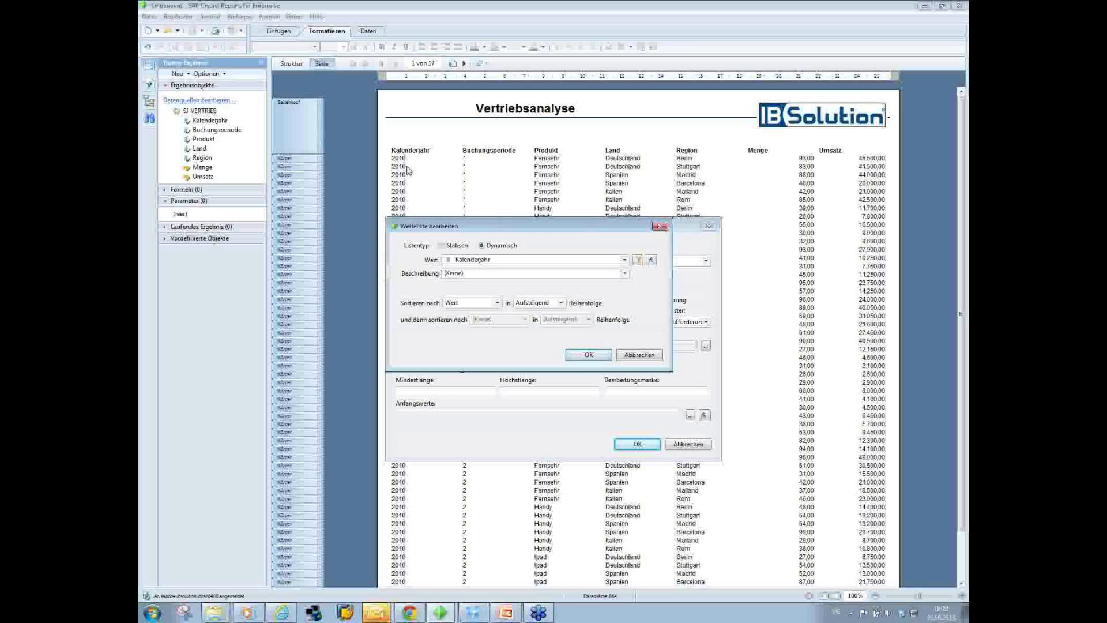
{"action": "left_click", "coordinate": [588, 355]}
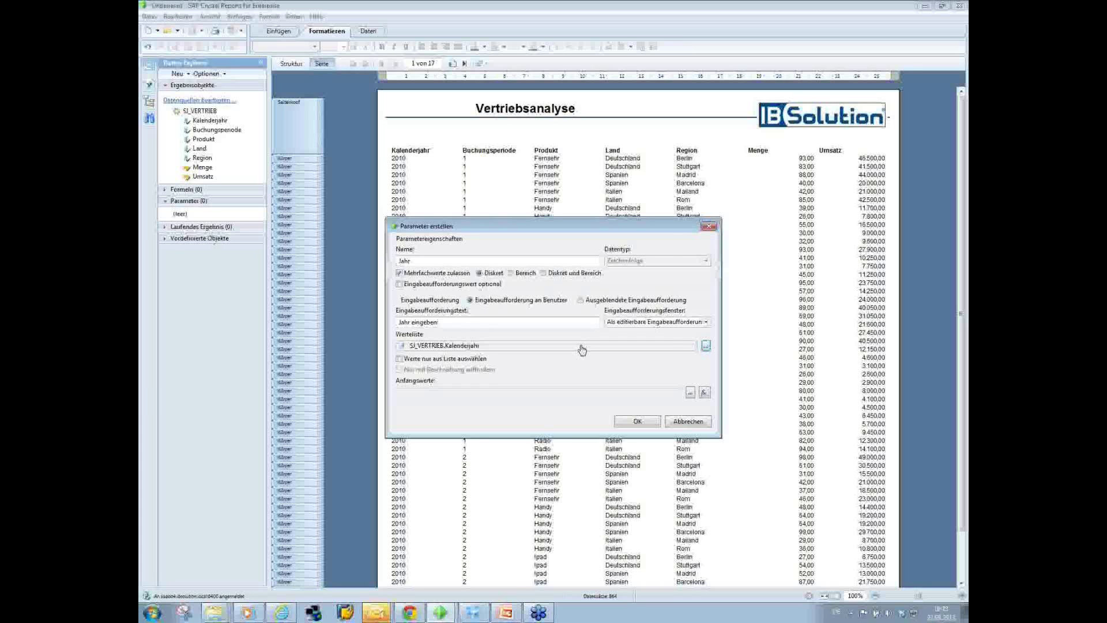
{"action": "key", "text": "Return"}
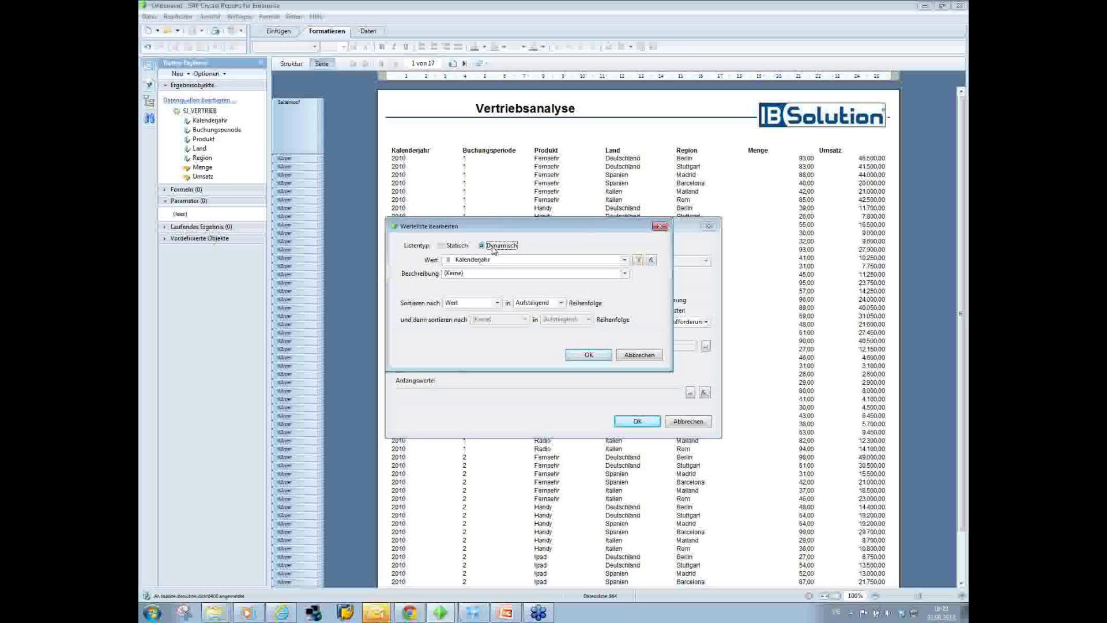
{"action": "left_click", "coordinate": [589, 355]}
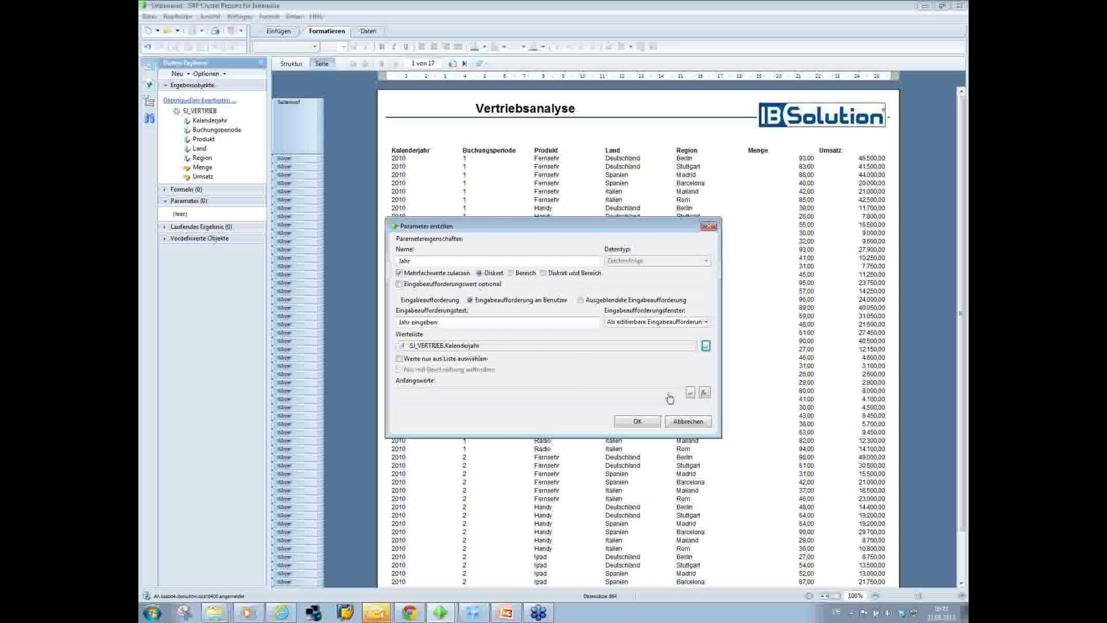
{"action": "left_click", "coordinate": [551, 398]}
{"action": "key", "text": "Return"}
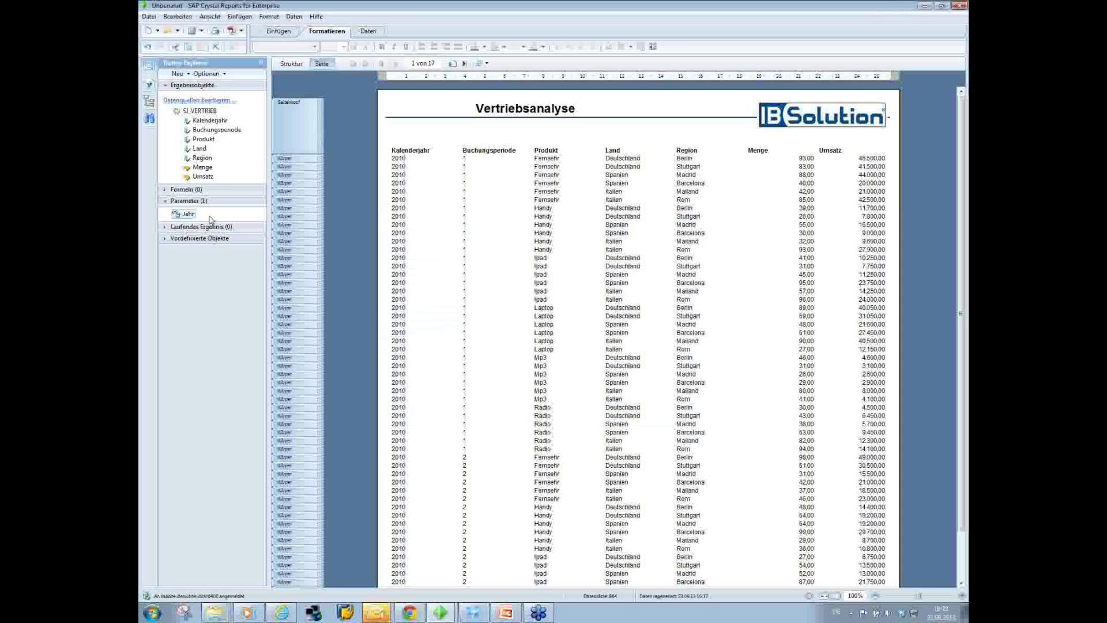
- Start a second parameter named Periode and allow multiple values for it
{"action": "right_click", "coordinate": [210, 216]}
{"action": "mouse_move", "coordinate": [239, 227]}
{"action": "left_click", "coordinate": [363, 223]}
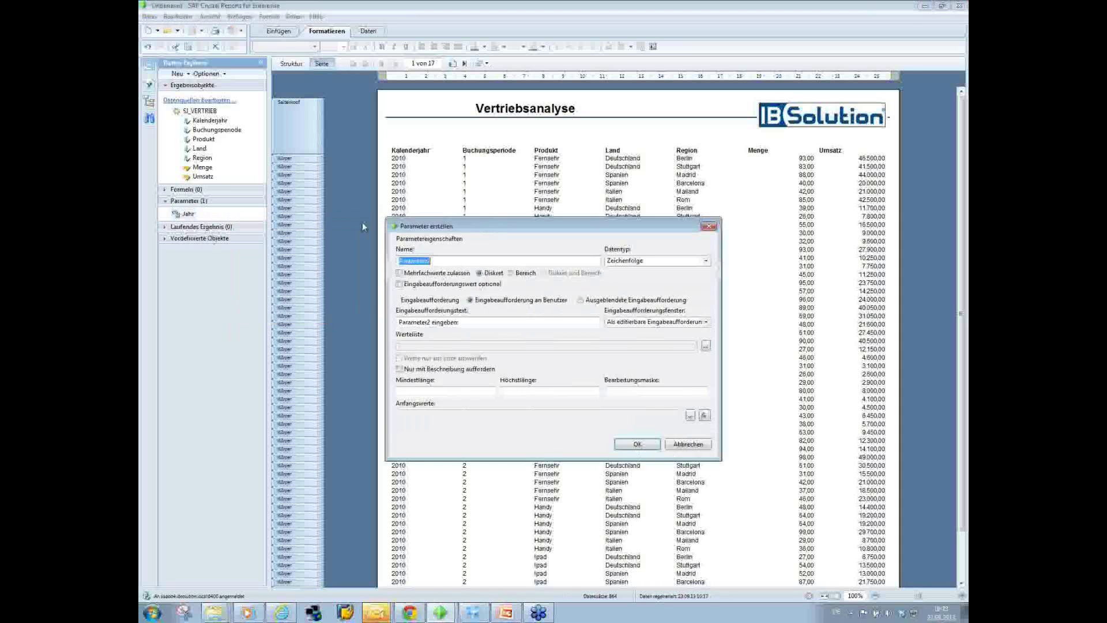
{"action": "type", "text": "Periode"}
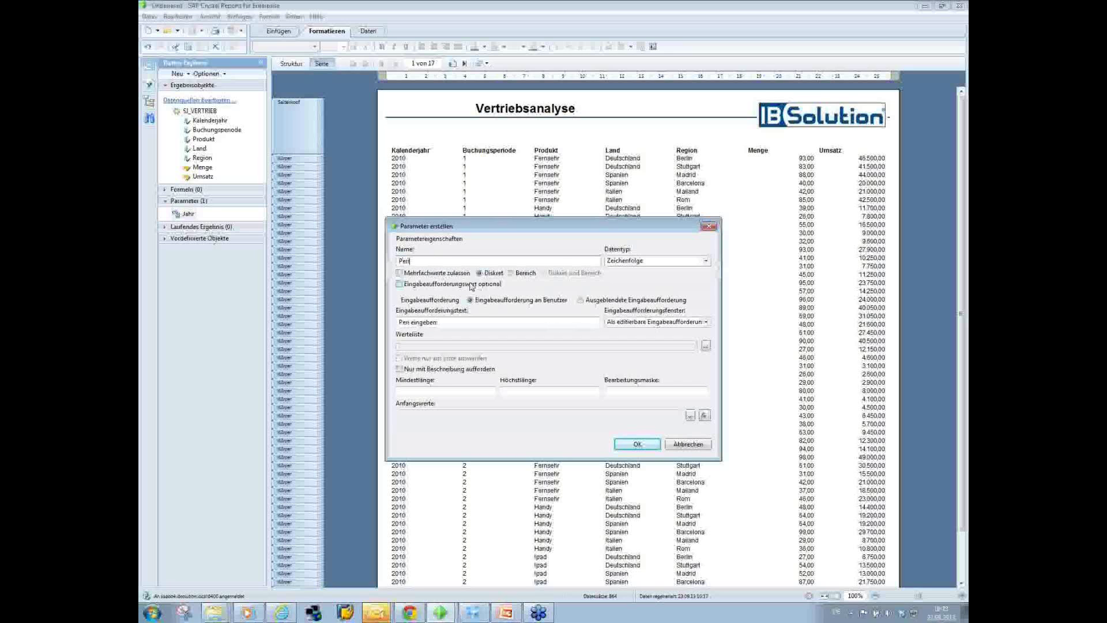
{"action": "left_click", "coordinate": [456, 273]}
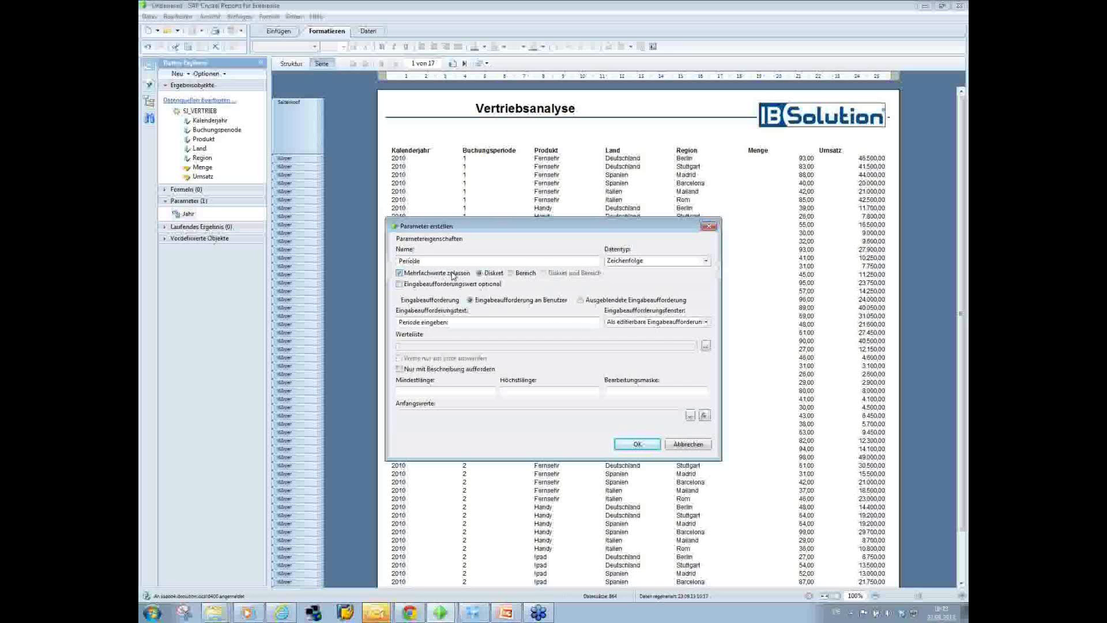
- Fill the Periode parameter's value list dynamically from Buchungsperiode and create the parameter
{"action": "left_click", "coordinate": [707, 347]}
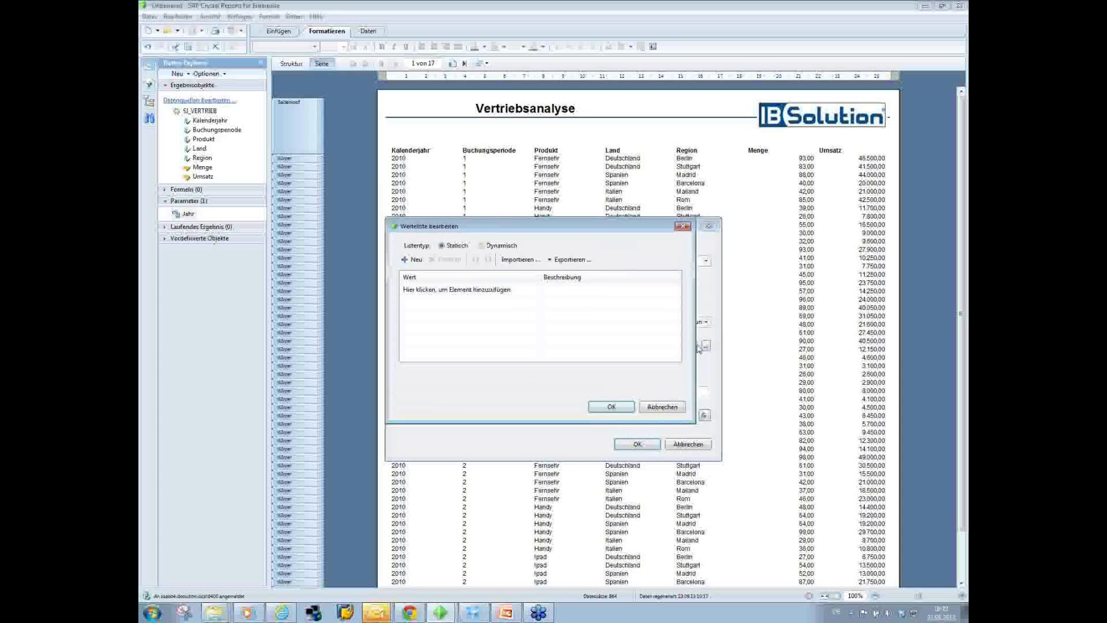
{"action": "left_click", "coordinate": [496, 247]}
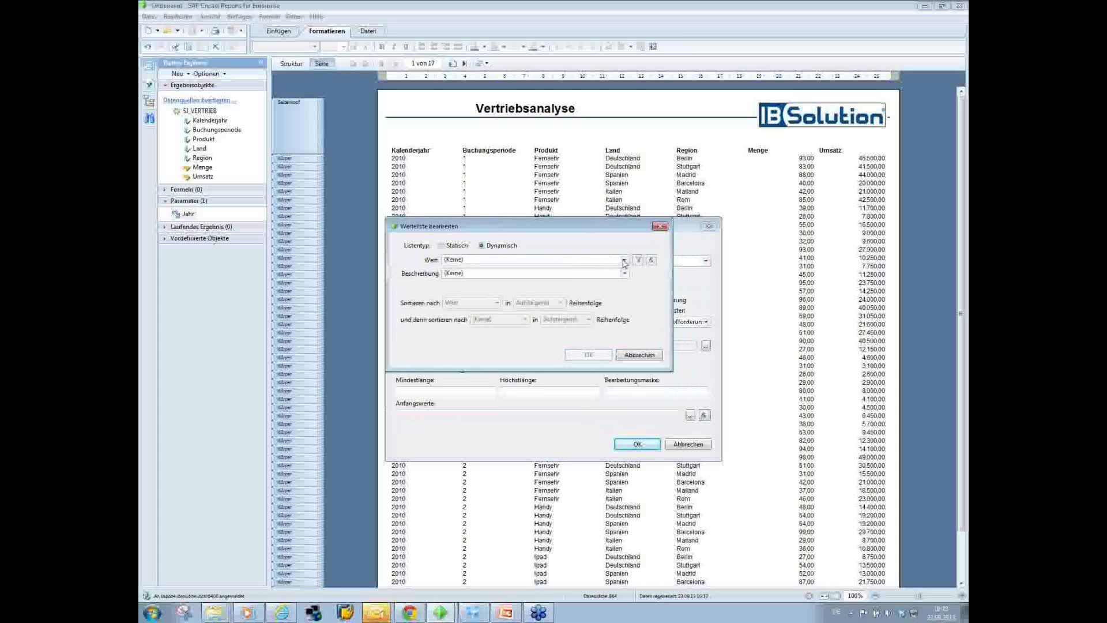
{"action": "left_click", "coordinate": [624, 261]}
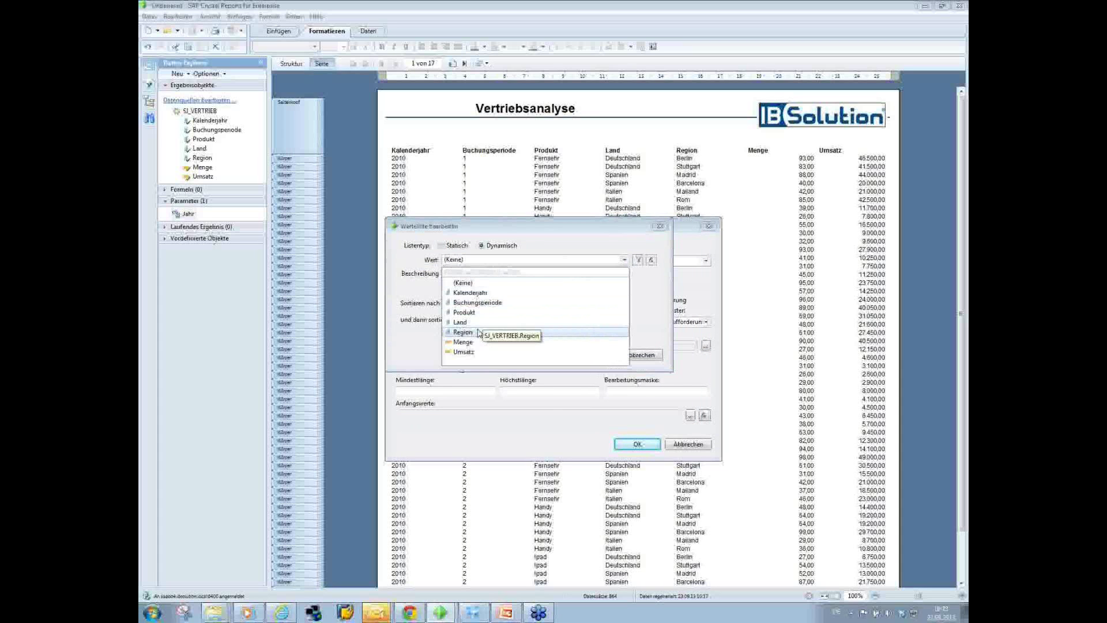
{"action": "left_click", "coordinate": [478, 302]}
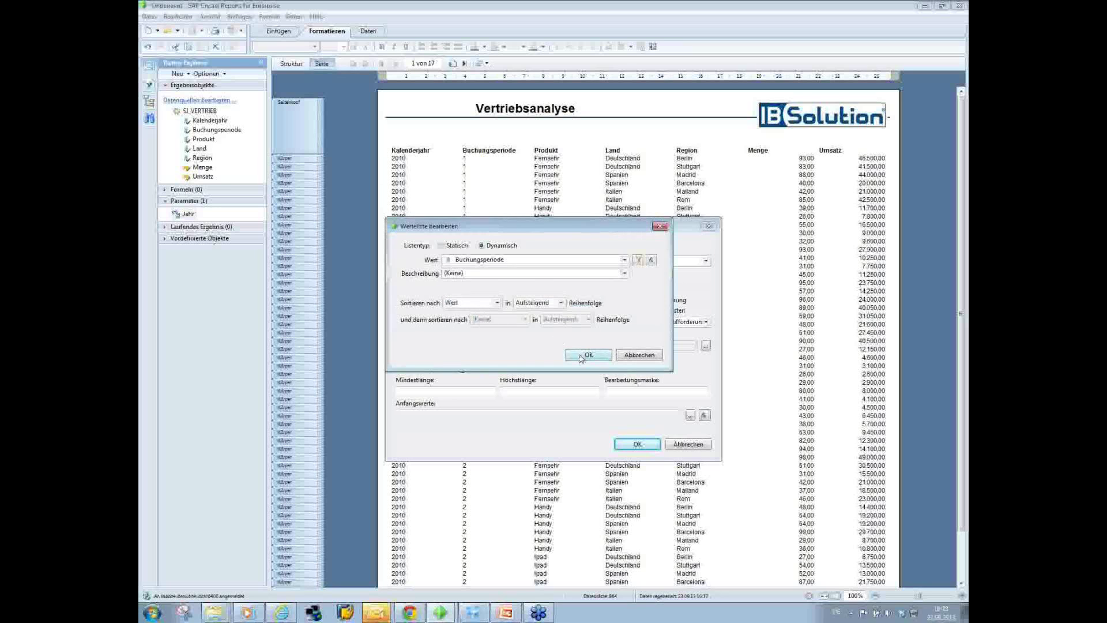
{"action": "left_click", "coordinate": [583, 356]}
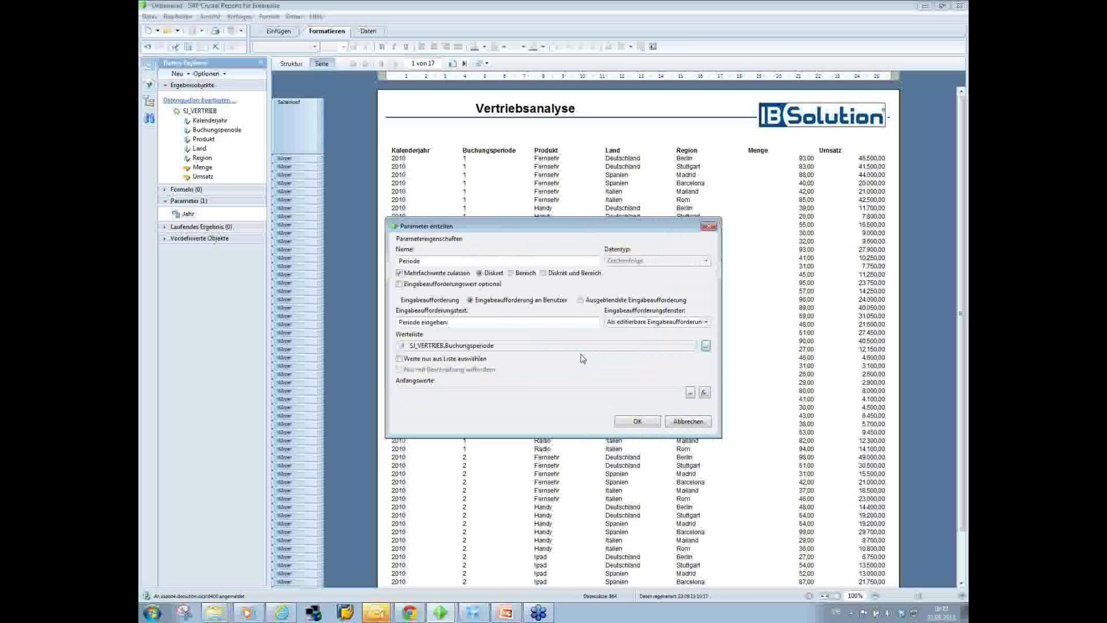
{"action": "left_click", "coordinate": [637, 422]}
- Start a new parameter named Land and allow multiple values for it
{"action": "right_click", "coordinate": [230, 221]}
{"action": "mouse_move", "coordinate": [285, 232]}
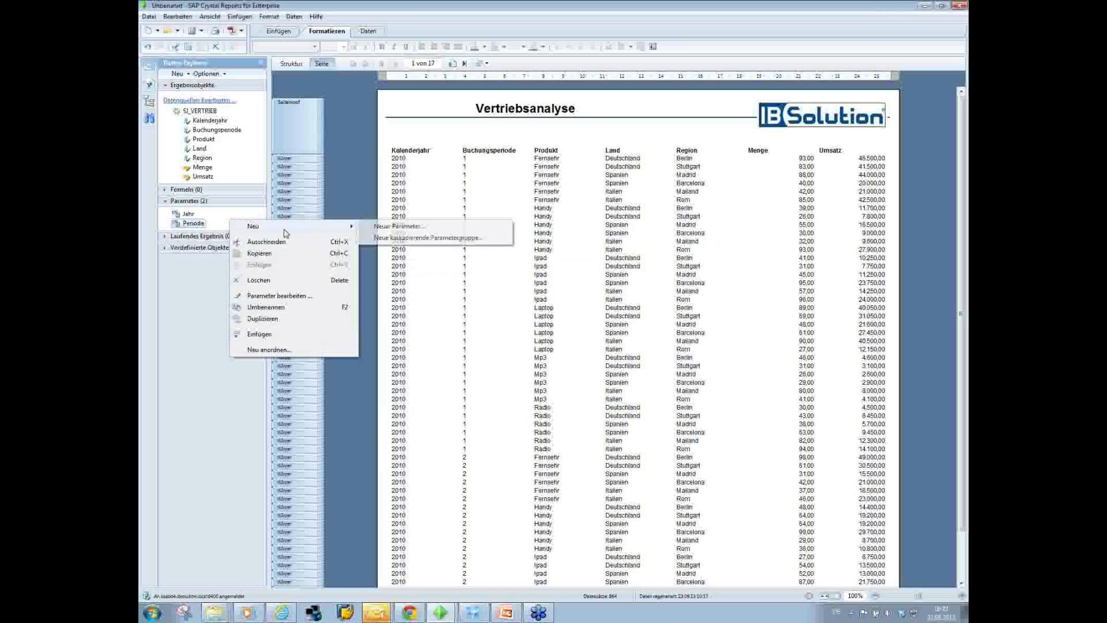
{"action": "left_click", "coordinate": [399, 226]}
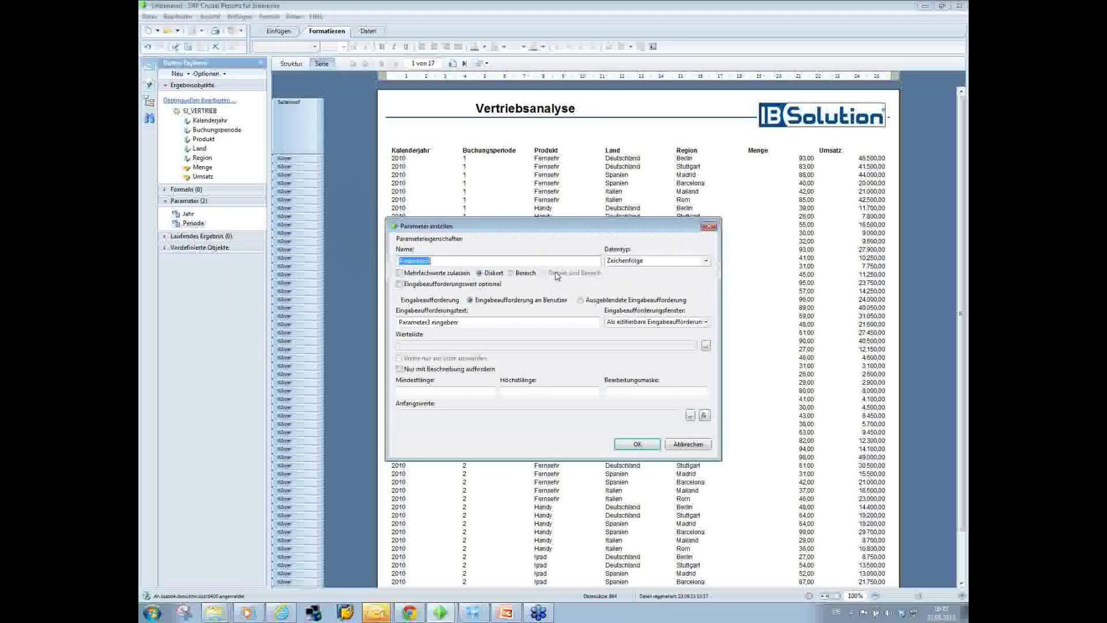
{"action": "type", "text": "Land"}
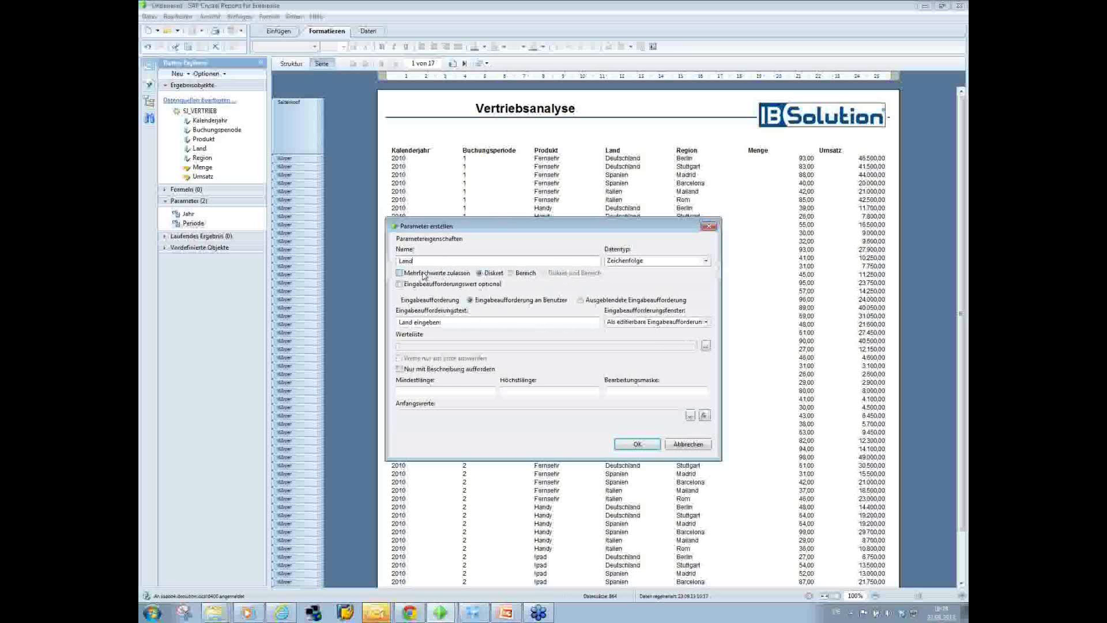
- Fill the Land parameter's value list dynamically from the Land field and create the parameter
{"action": "left_click", "coordinate": [706, 346]}
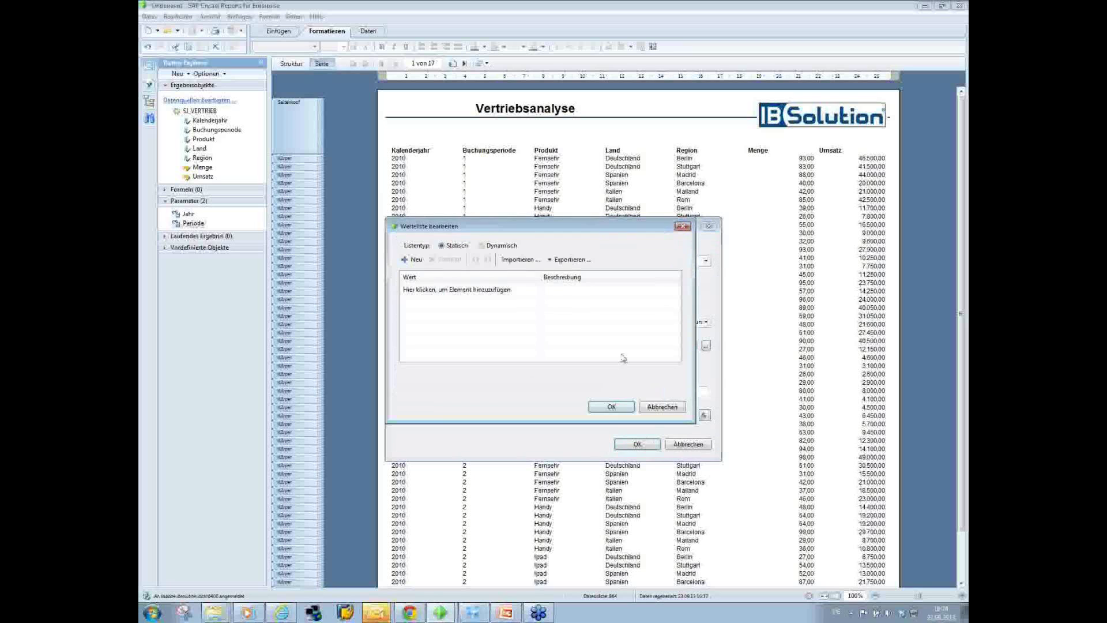
{"action": "left_click", "coordinate": [495, 247]}
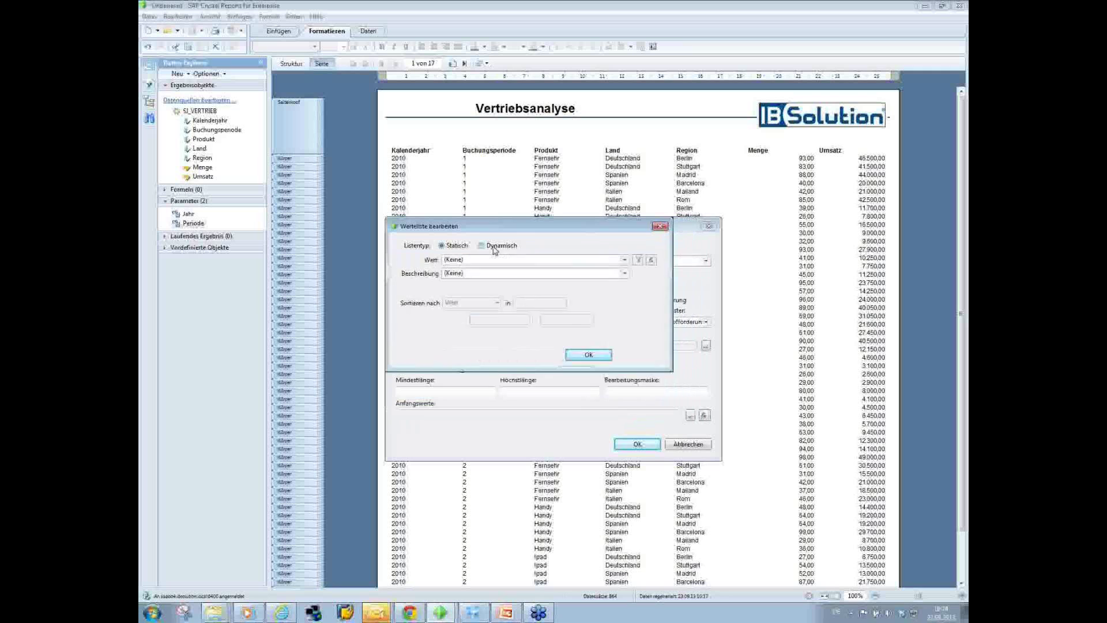
{"action": "left_click", "coordinate": [625, 260]}
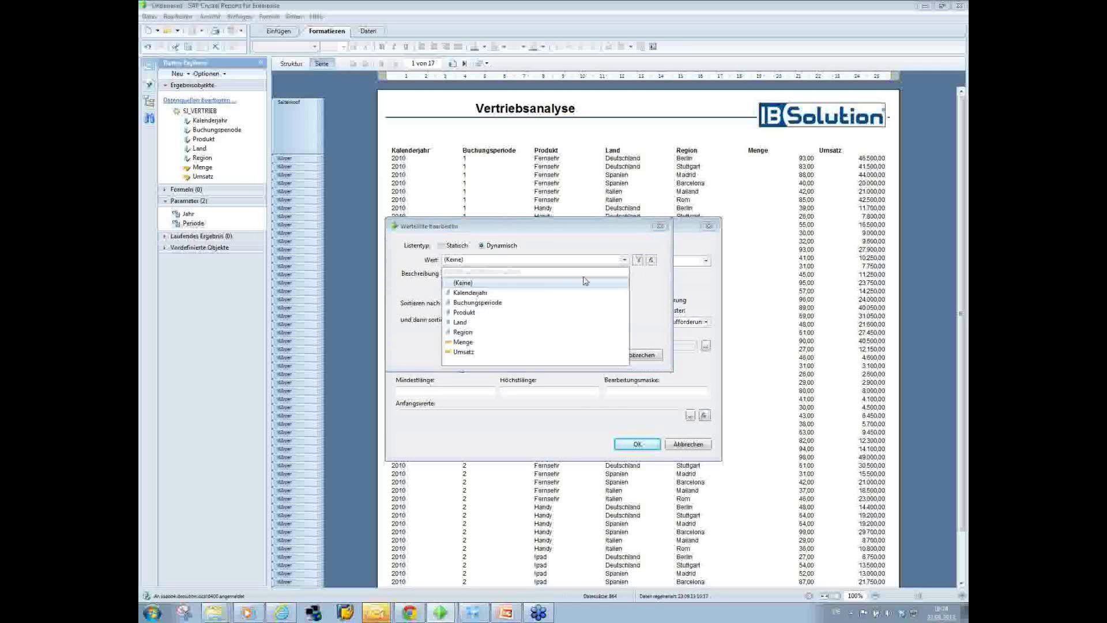
{"action": "left_click", "coordinate": [563, 326]}
{"action": "left_click", "coordinate": [589, 355]}
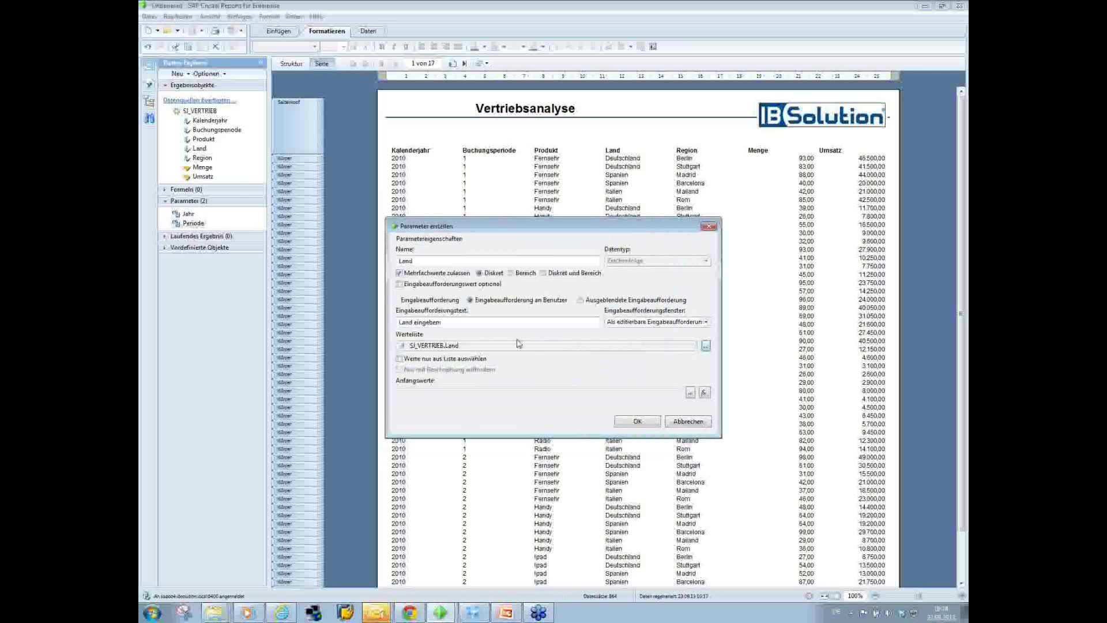
{"action": "left_click", "coordinate": [638, 421]}
- Start a fourth parameter named Region and allow multiple values for it
{"action": "right_click", "coordinate": [224, 232]}
{"action": "mouse_move", "coordinate": [243, 235]}
{"action": "left_click", "coordinate": [398, 239]}
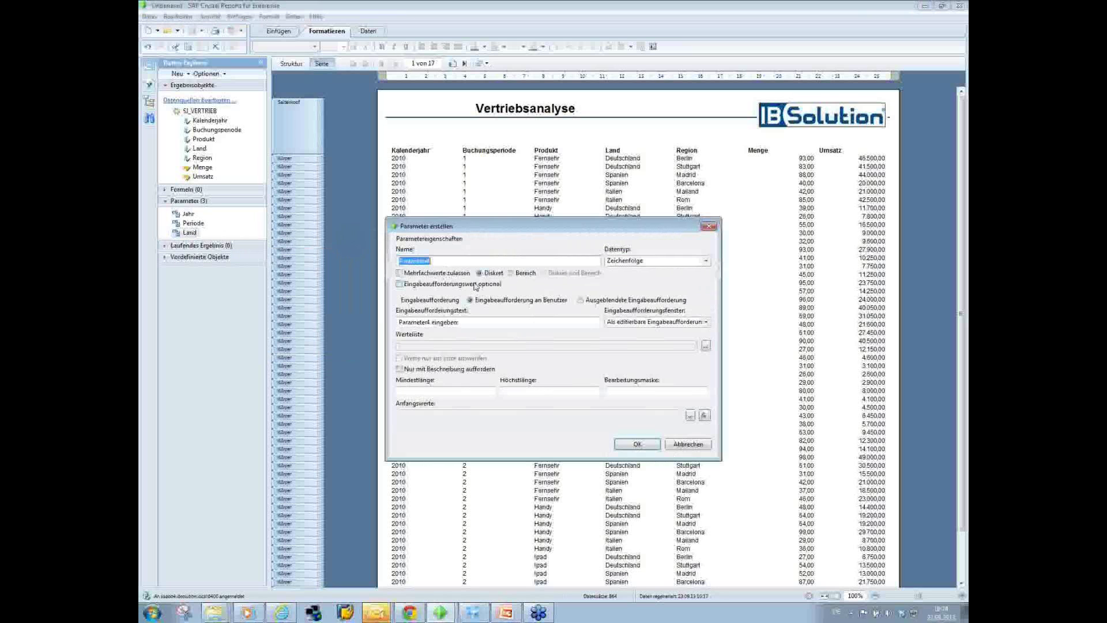
{"action": "type", "text": "Region"}
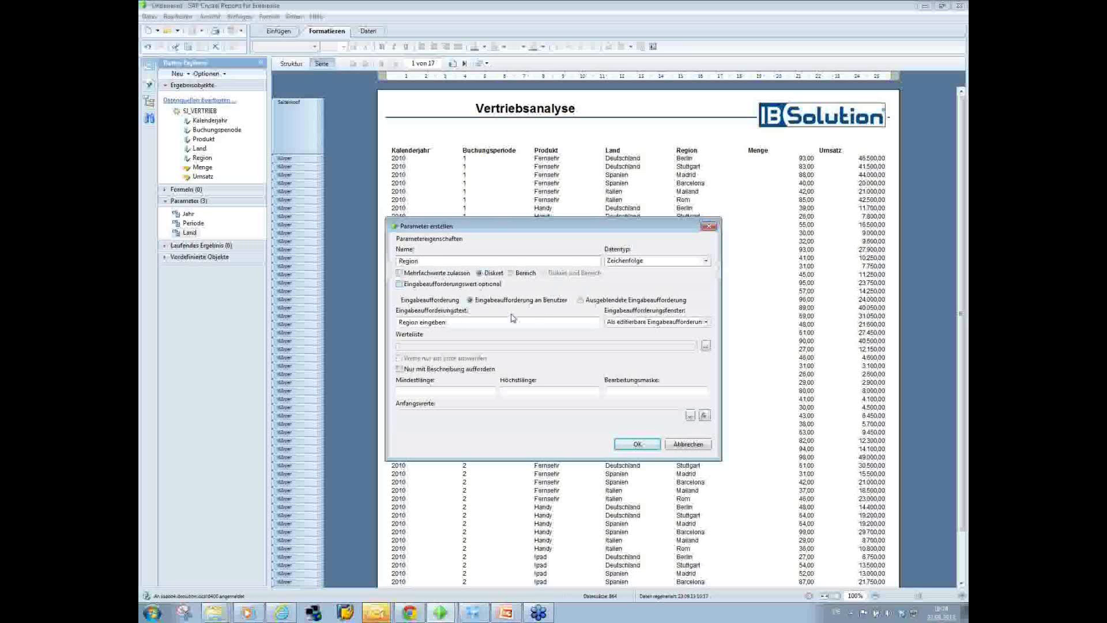
{"action": "left_click", "coordinate": [430, 274]}
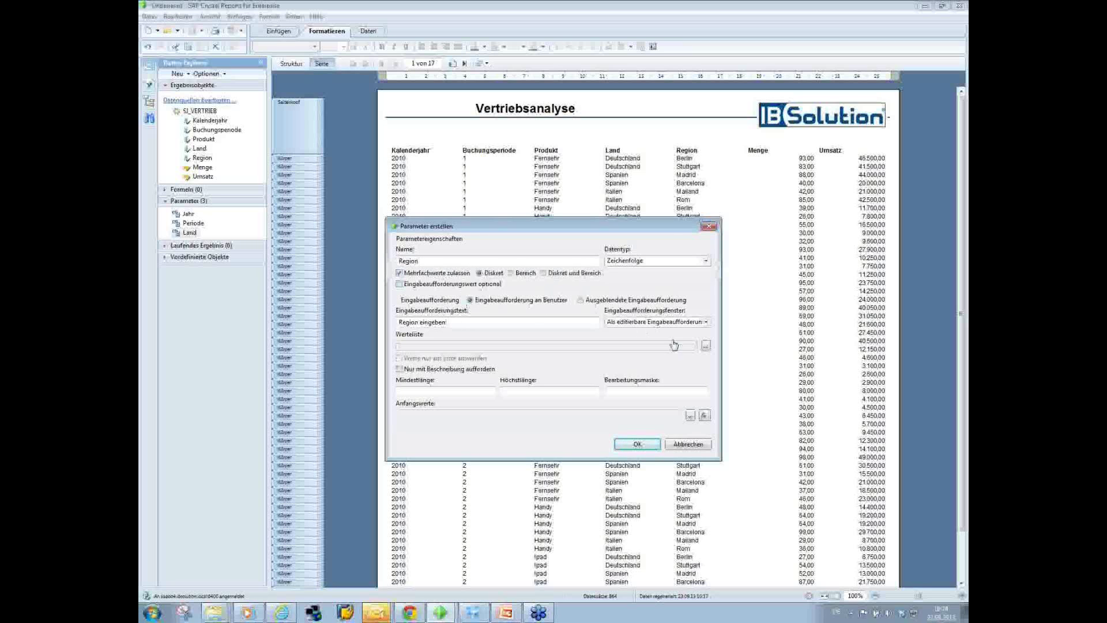
- Fill the Region parameter's value list dynamically from the Region field and create the parameter
{"action": "left_click", "coordinate": [706, 345]}
{"action": "left_click", "coordinate": [503, 248]}
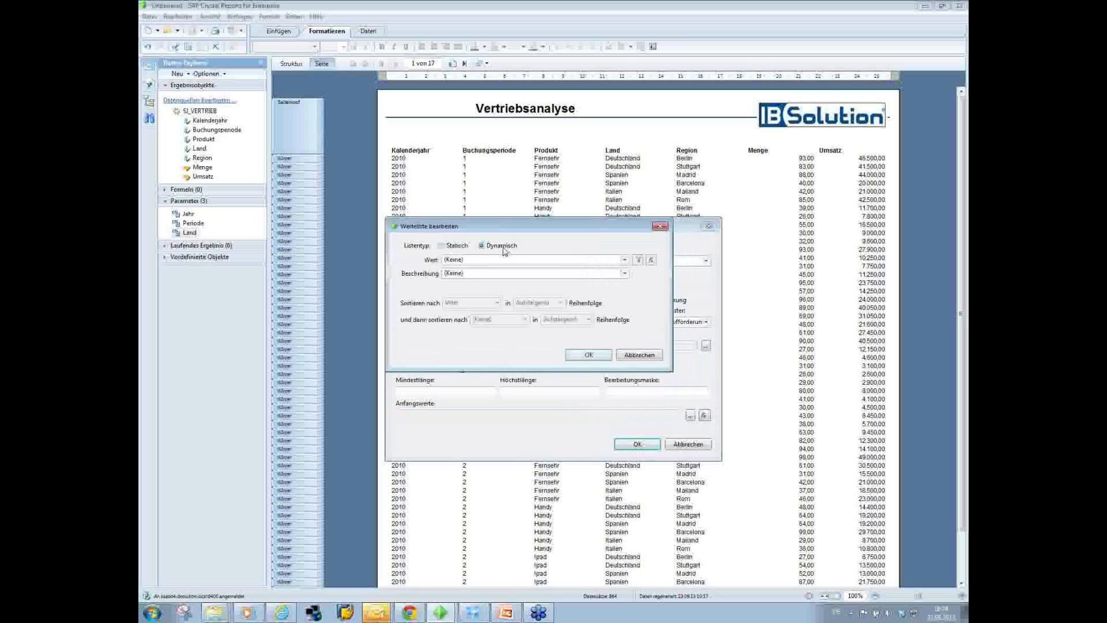
{"action": "left_click", "coordinate": [625, 260]}
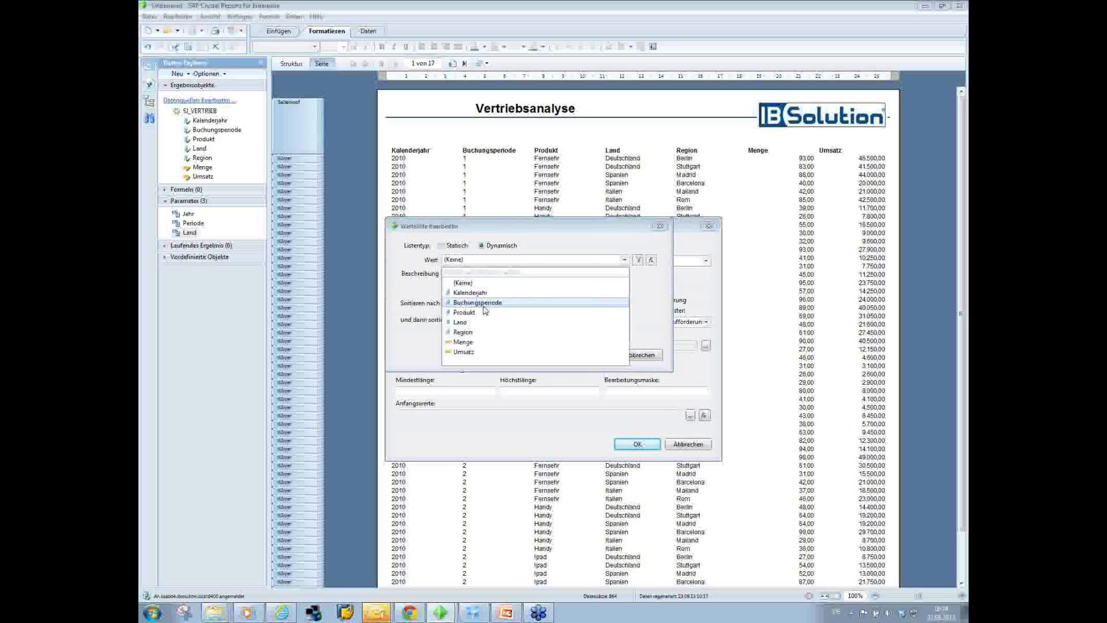
{"action": "left_click", "coordinate": [463, 332]}
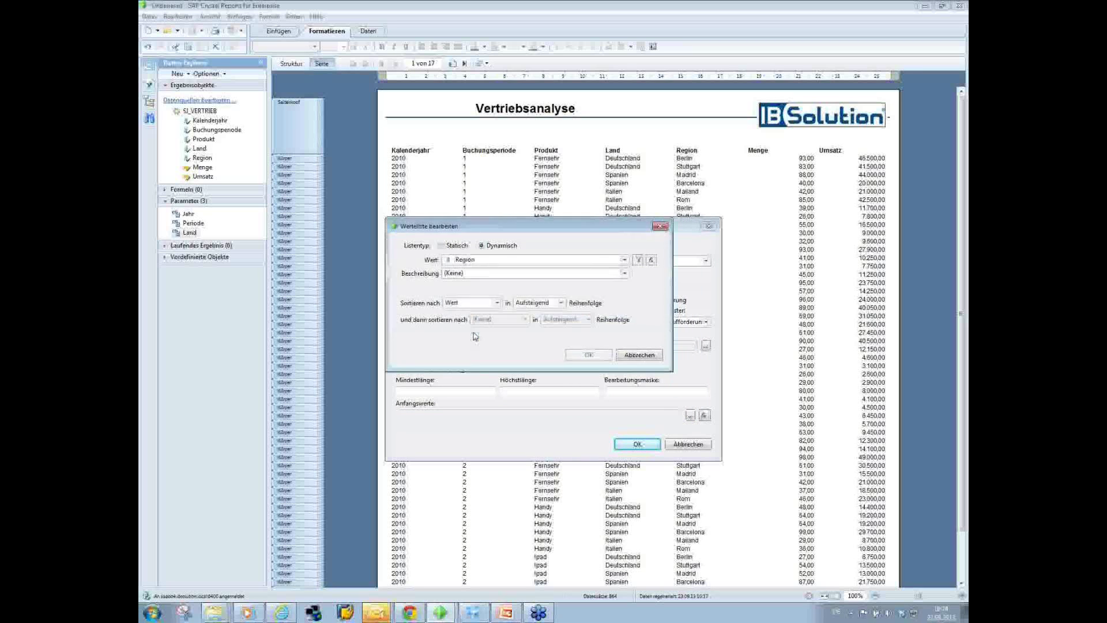
{"action": "left_click", "coordinate": [589, 355]}
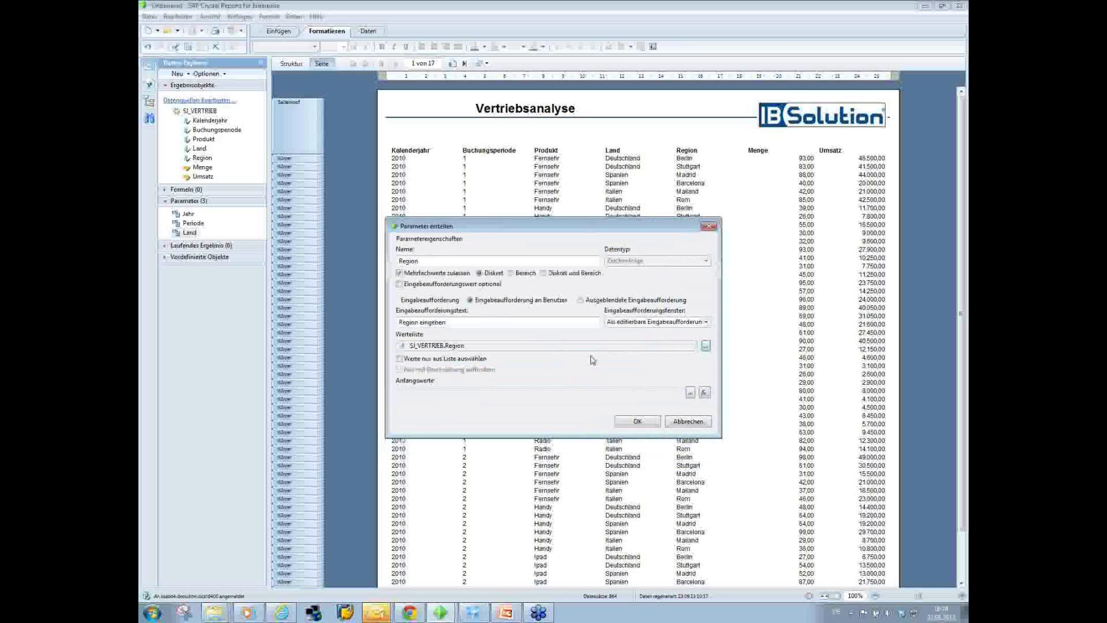
{"action": "left_click", "coordinate": [635, 420]}
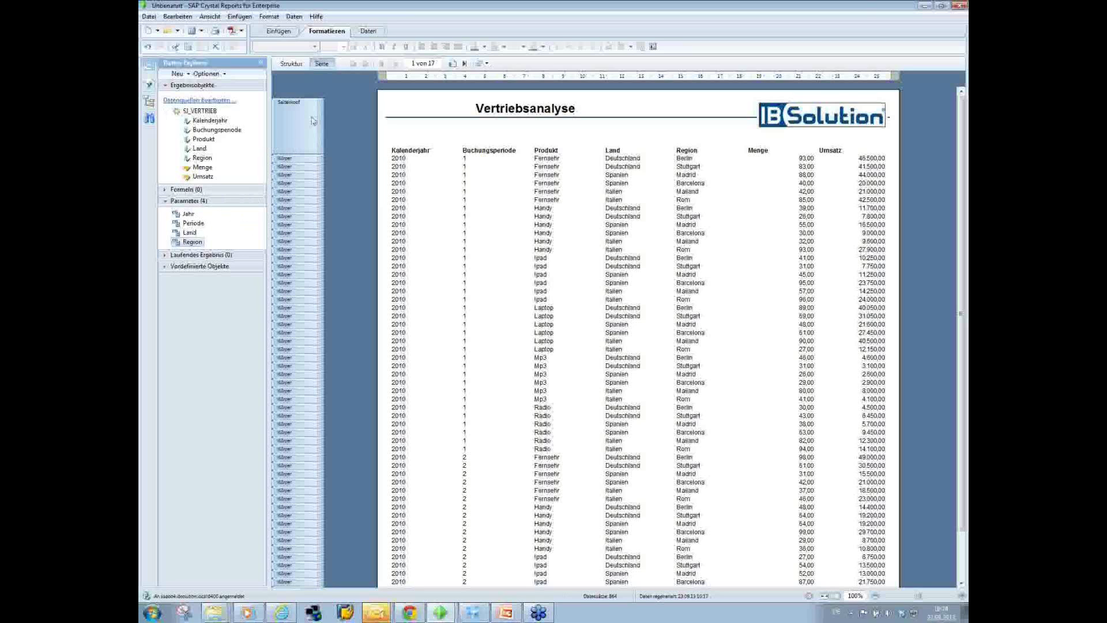
- Open the interactive filter for the report data and add four filter conditions
{"action": "left_click", "coordinate": [366, 33]}
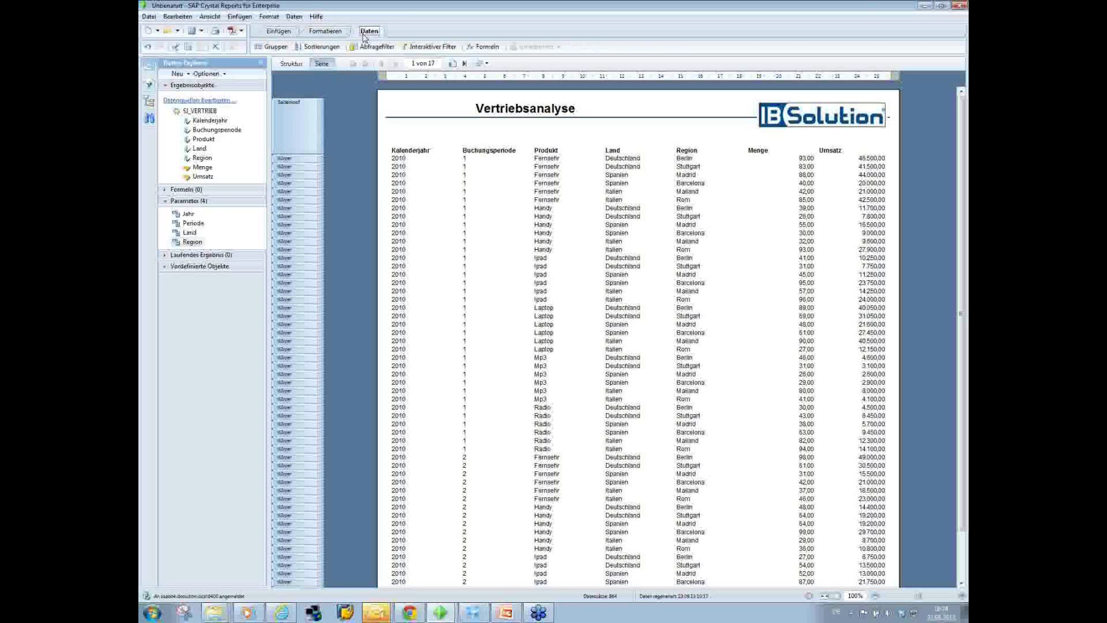
{"action": "left_click", "coordinate": [433, 49]}
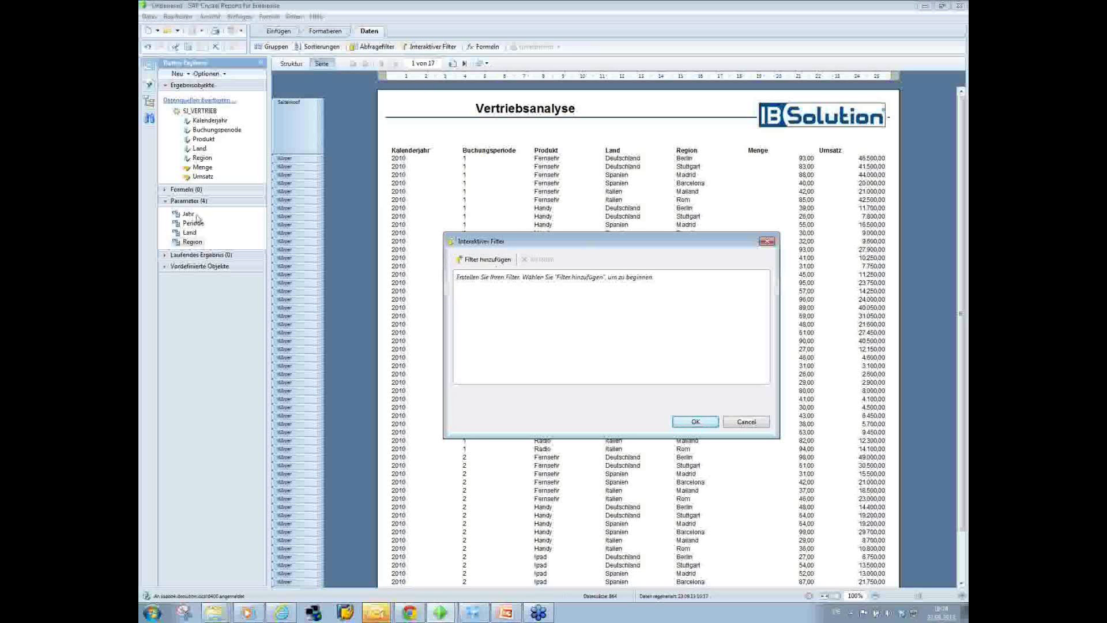
{"action": "left_click", "coordinate": [481, 261]}
{"action": "left_click", "coordinate": [481, 260]}
{"action": "left_click", "coordinate": [481, 261]}
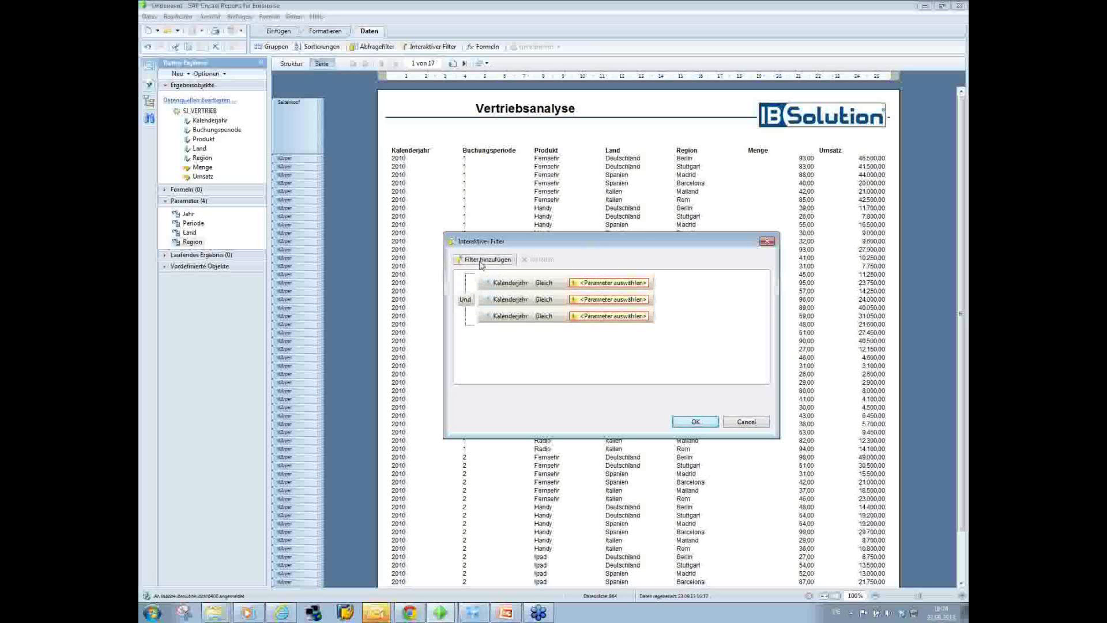
{"action": "left_click", "coordinate": [481, 261]}
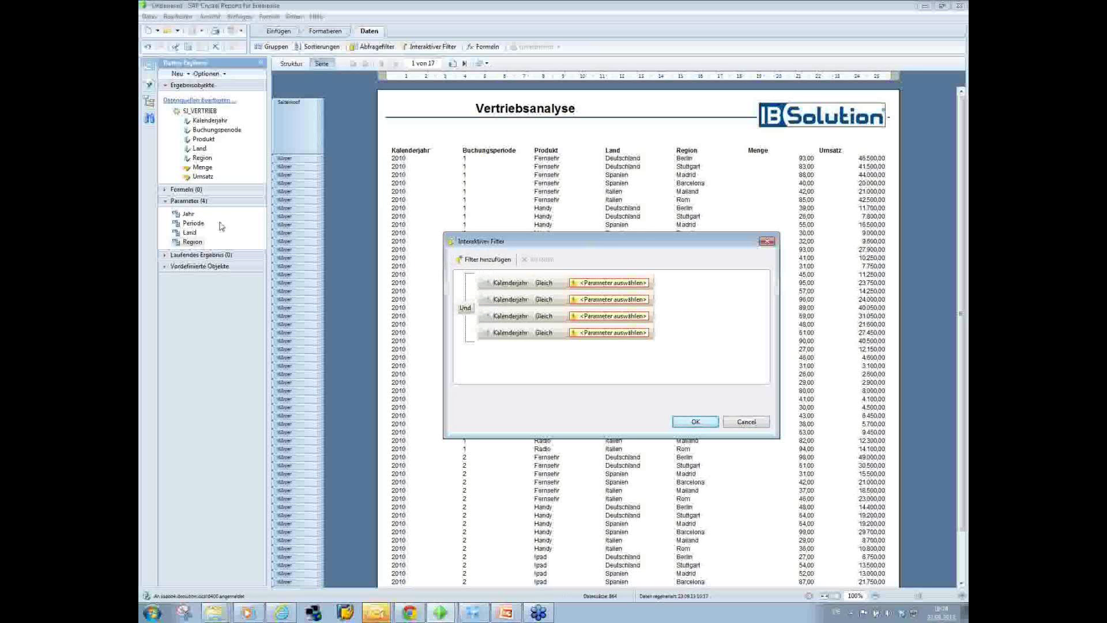
- Set the first filter condition to Kalenderjahr equal to the Jahr parameter
{"action": "left_click", "coordinate": [515, 288]}
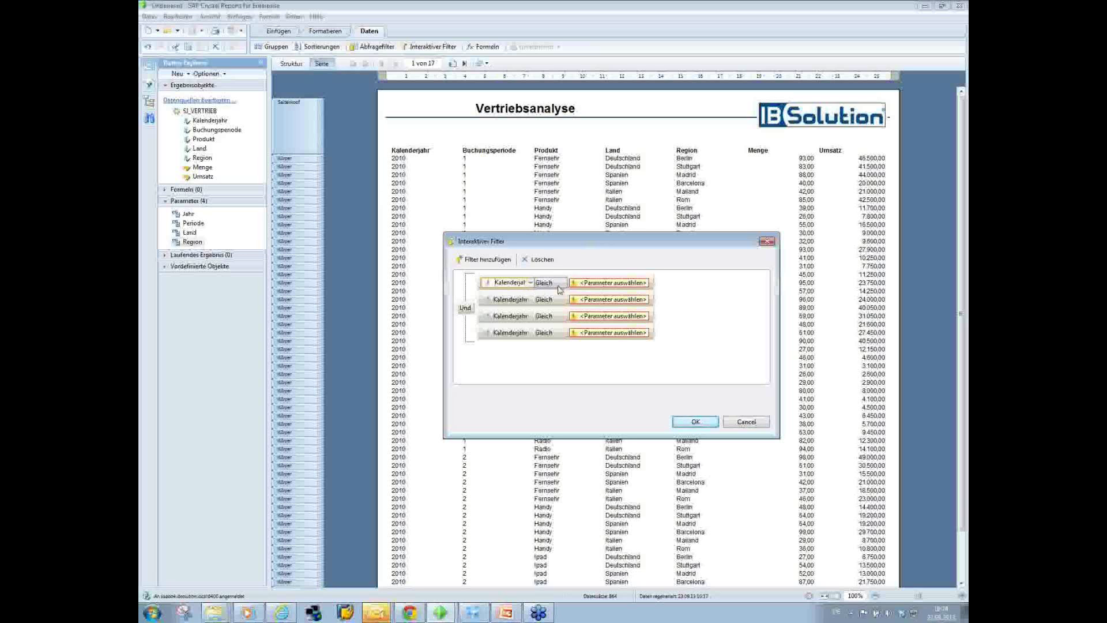
{"action": "left_click", "coordinate": [599, 289]}
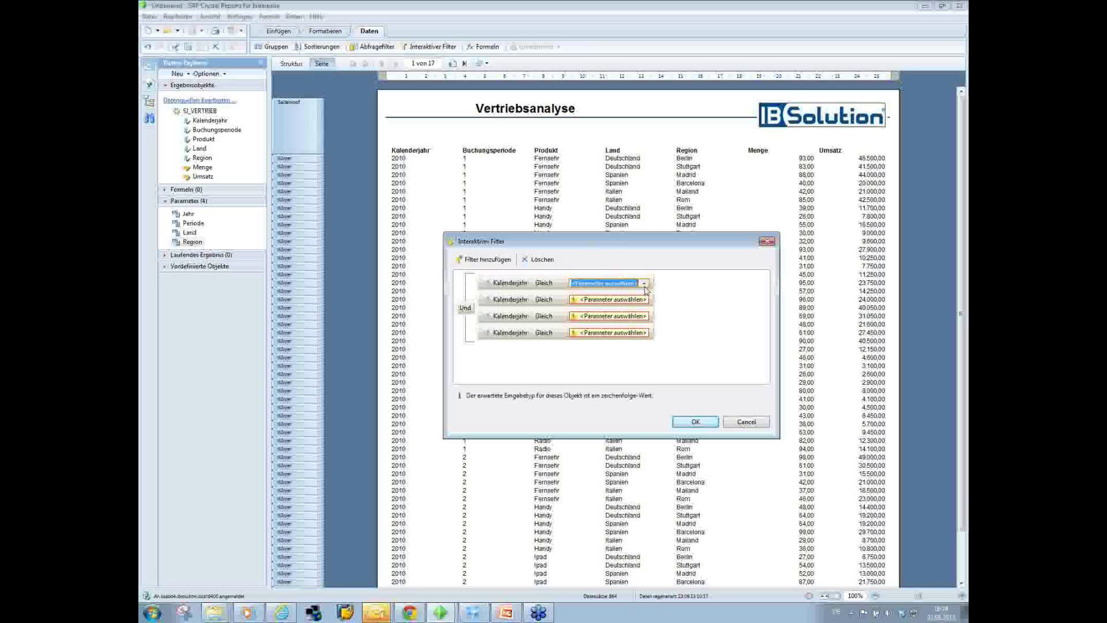
{"action": "left_click", "coordinate": [645, 284]}
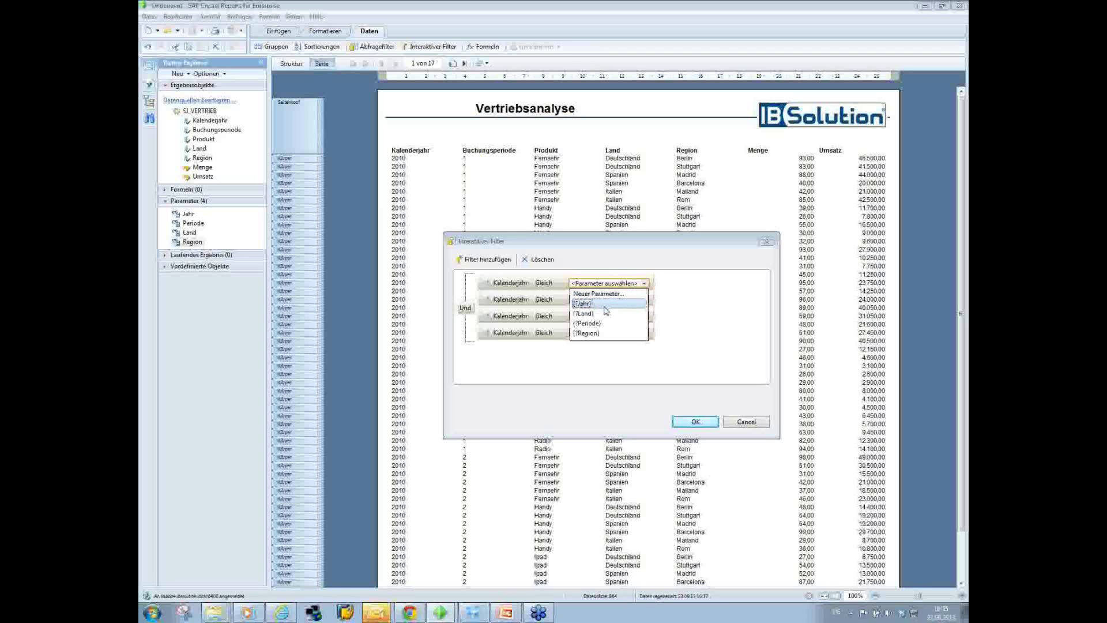
{"action": "left_click", "coordinate": [600, 304]}
- Set the second filter condition to Buchungsperiode equal to the Periode parameter
{"action": "left_click", "coordinate": [524, 306]}
{"action": "left_click", "coordinate": [530, 301]}
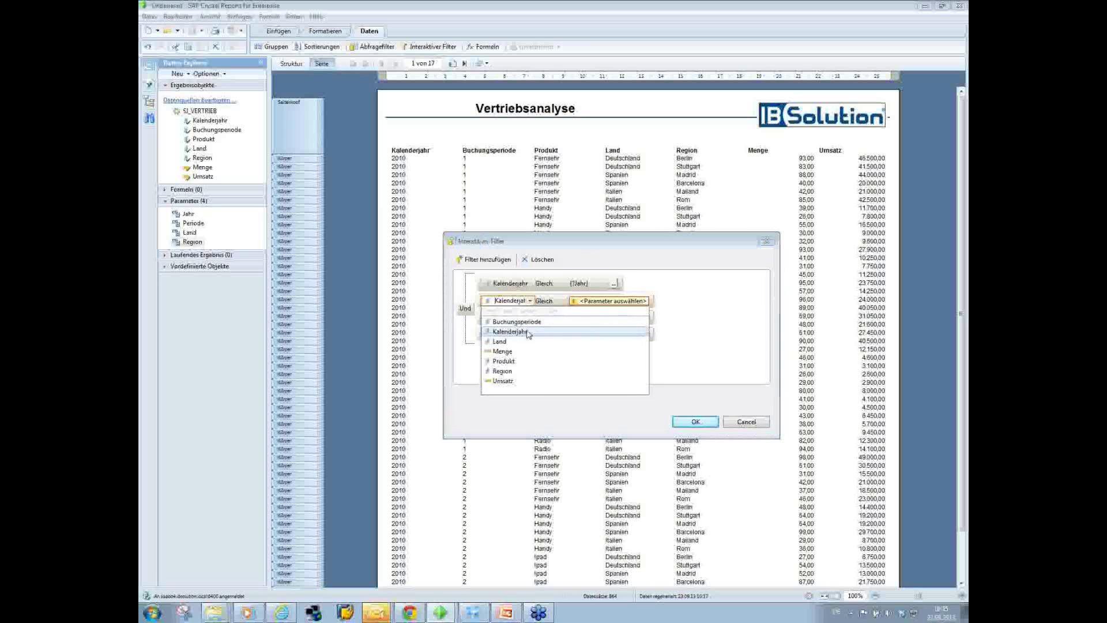
{"action": "left_click", "coordinate": [517, 322]}
{"action": "left_click", "coordinate": [646, 302]}
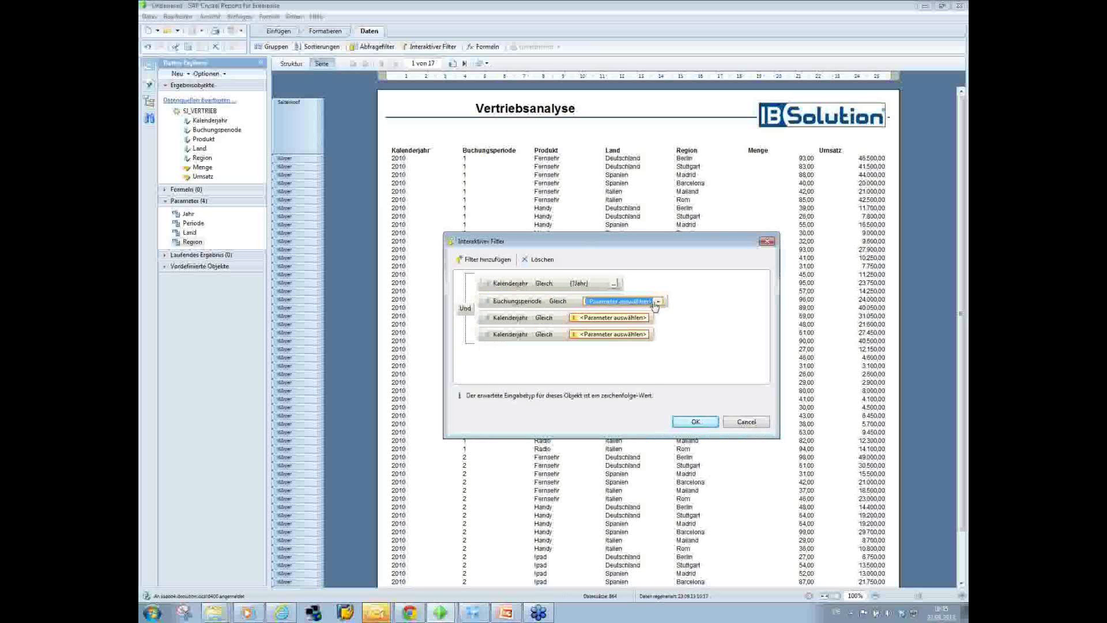
{"action": "left_click", "coordinate": [657, 303]}
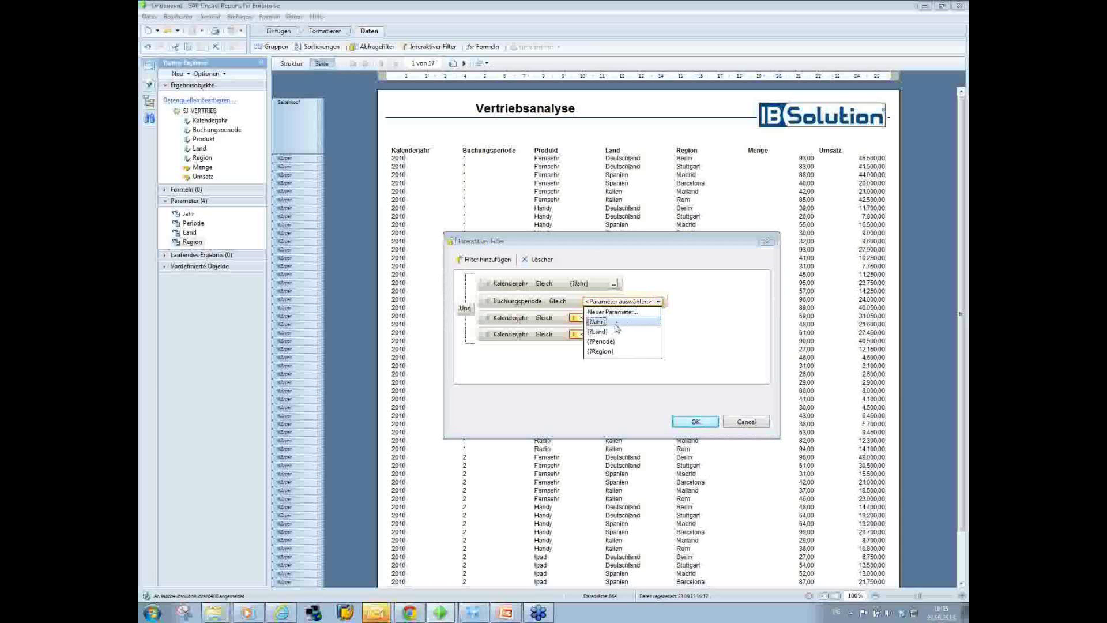
{"action": "left_click", "coordinate": [601, 342]}
- Set the third filter condition to Land equal to the Land parameter
{"action": "left_click", "coordinate": [526, 321]}
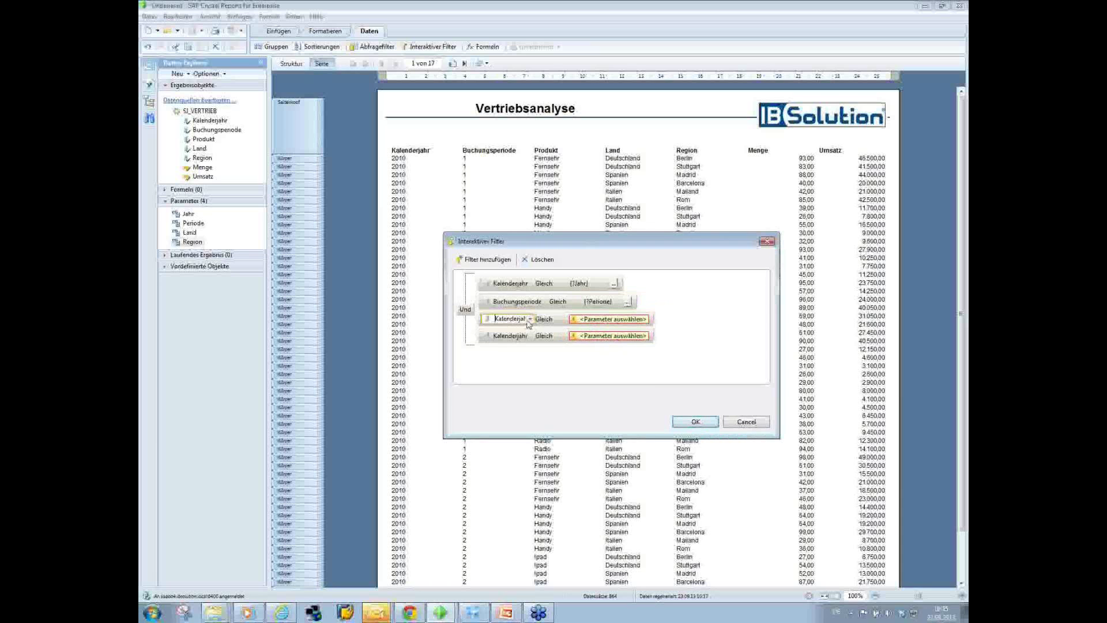
{"action": "left_click", "coordinate": [529, 322]}
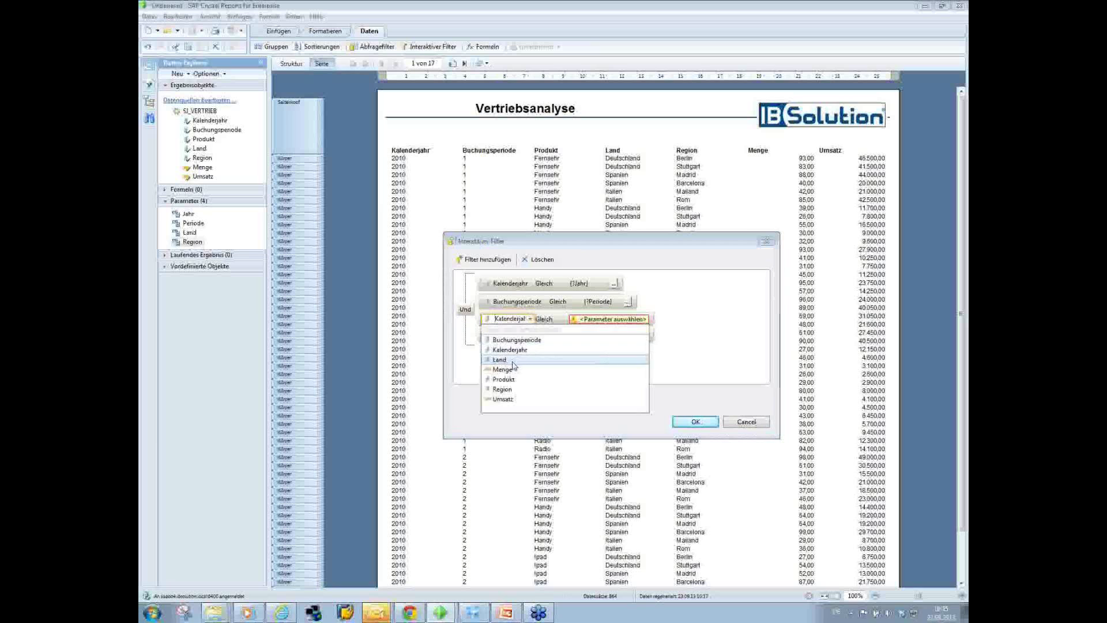
{"action": "left_click", "coordinate": [500, 359]}
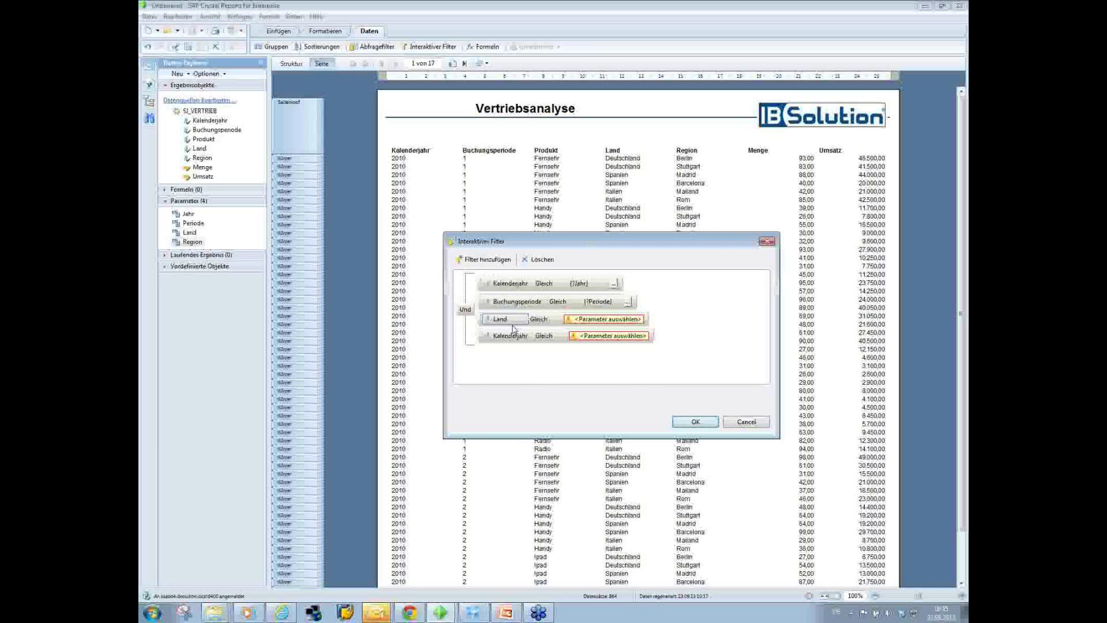
{"action": "left_click", "coordinate": [632, 321]}
{"action": "left_click", "coordinate": [639, 322]}
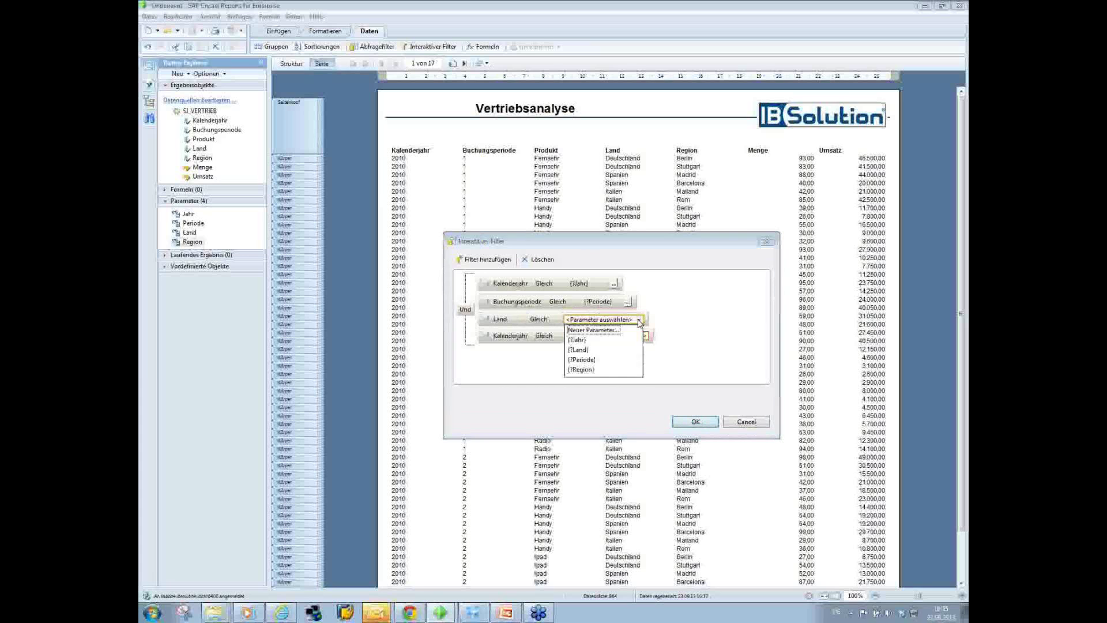
{"action": "left_click", "coordinate": [600, 350]}
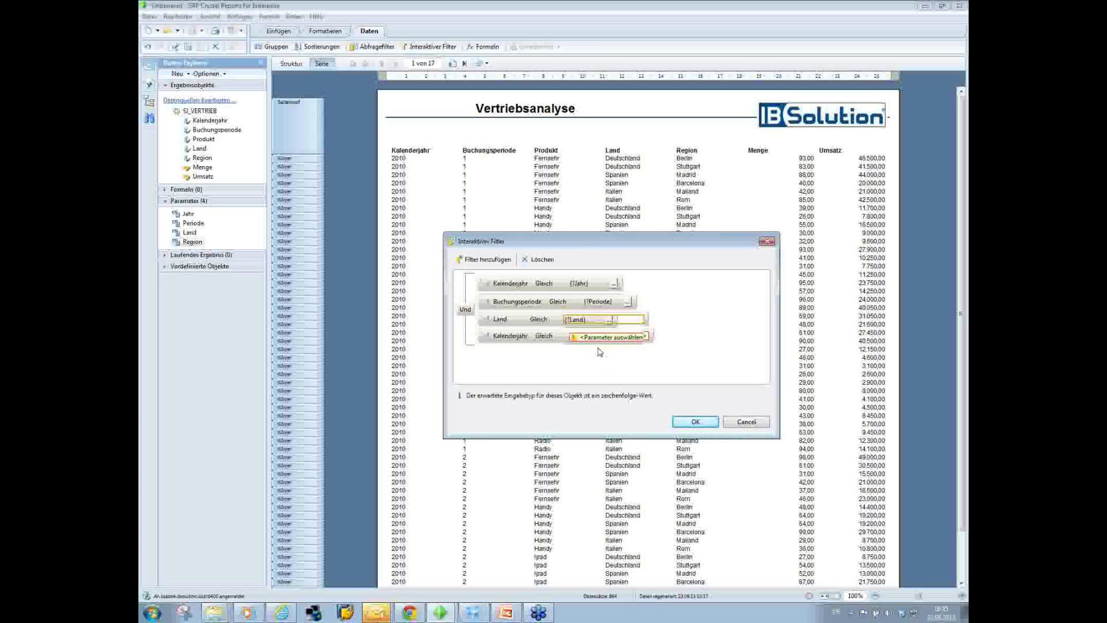
- Set the fourth filter condition to Region equal to the Region parameter
{"action": "left_click", "coordinate": [519, 341]}
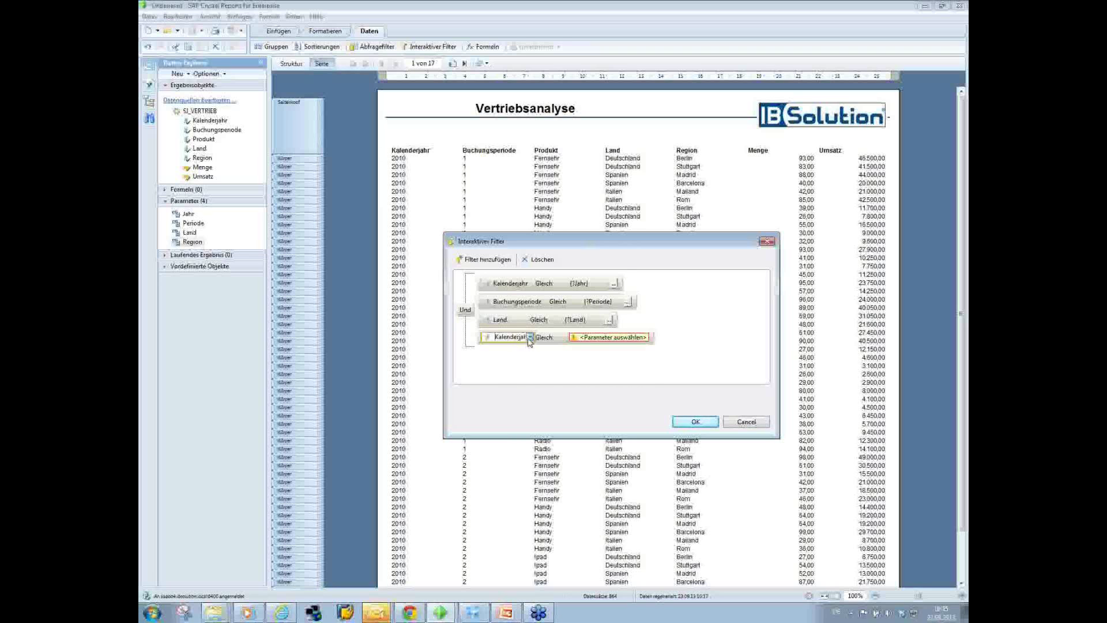
{"action": "left_click", "coordinate": [530, 337]}
{"action": "left_click", "coordinate": [502, 407]}
{"action": "left_click", "coordinate": [604, 342]}
{"action": "left_click", "coordinate": [639, 339]}
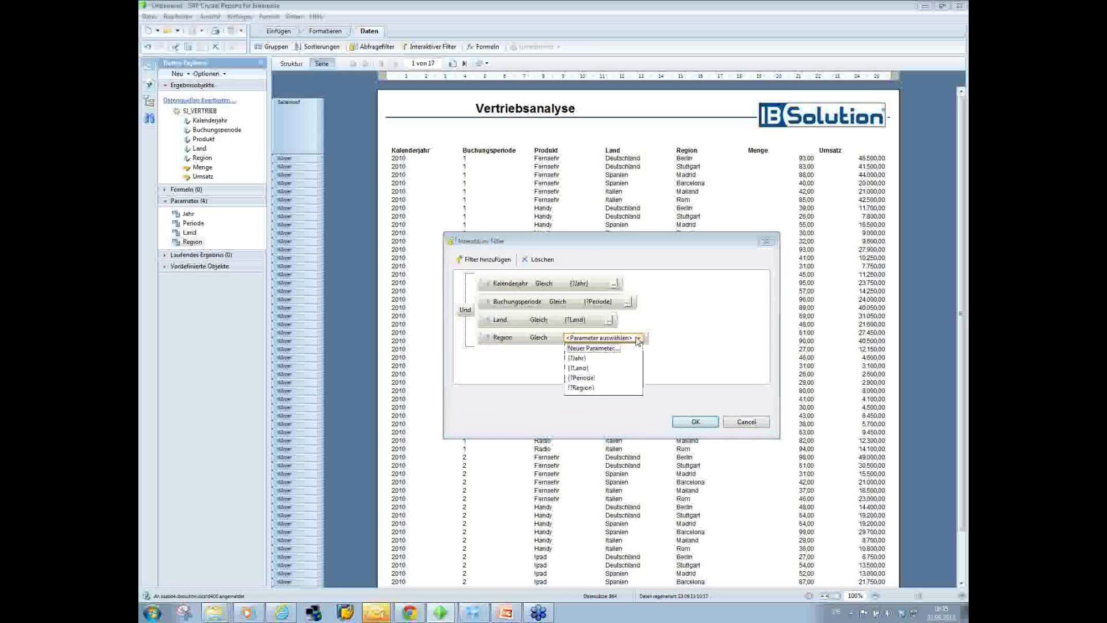
{"action": "left_click", "coordinate": [594, 388]}
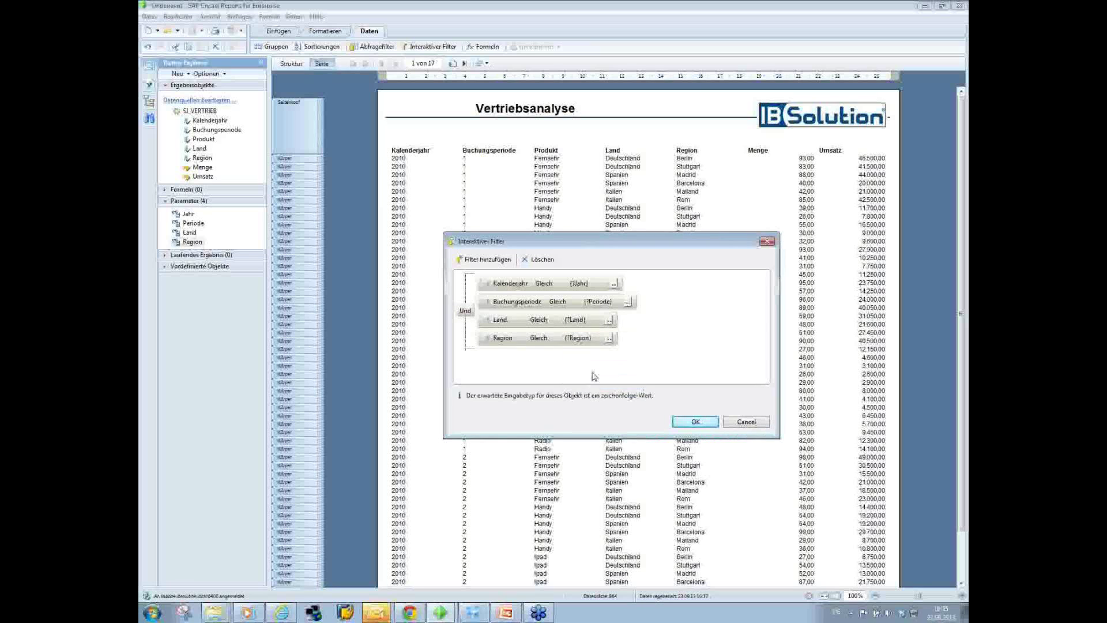
- Apply the interactive filter and regenerate the report data instead of using the saved data
{"action": "left_click", "coordinate": [694, 424]}
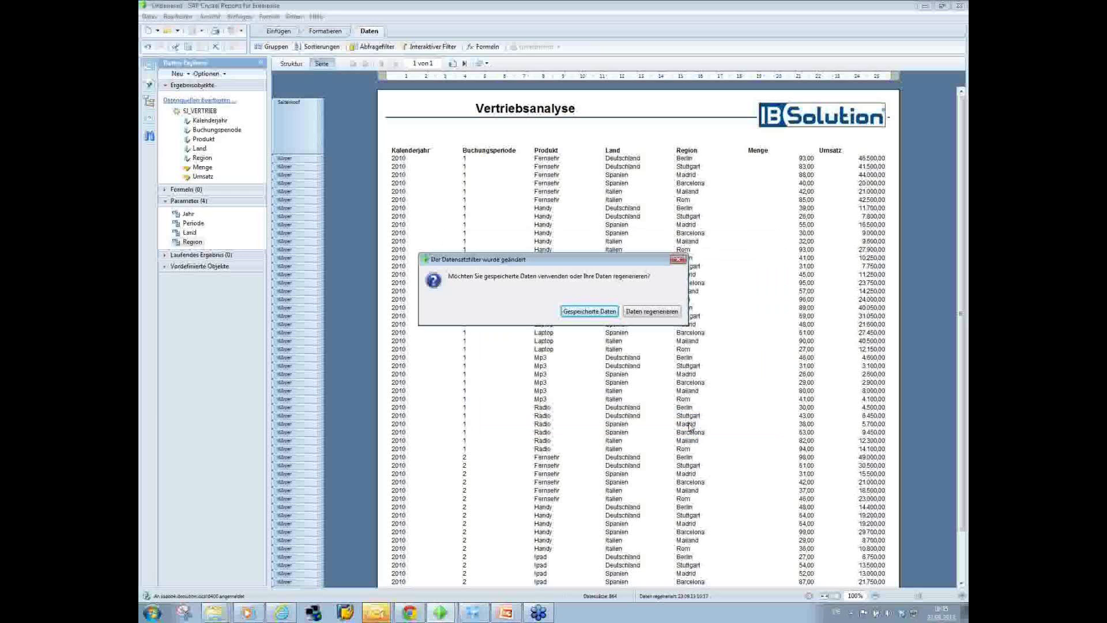
{"action": "left_click", "coordinate": [644, 314]}
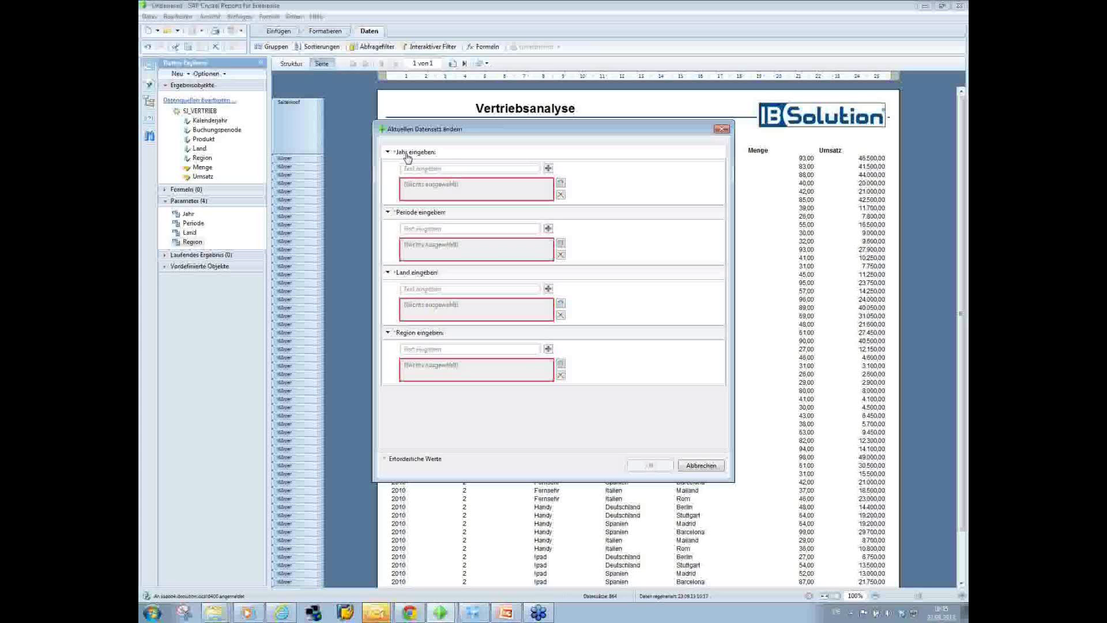
- Choose both 2010 and 2011 as values for the Jahr prompt
{"action": "left_click", "coordinate": [561, 184]}
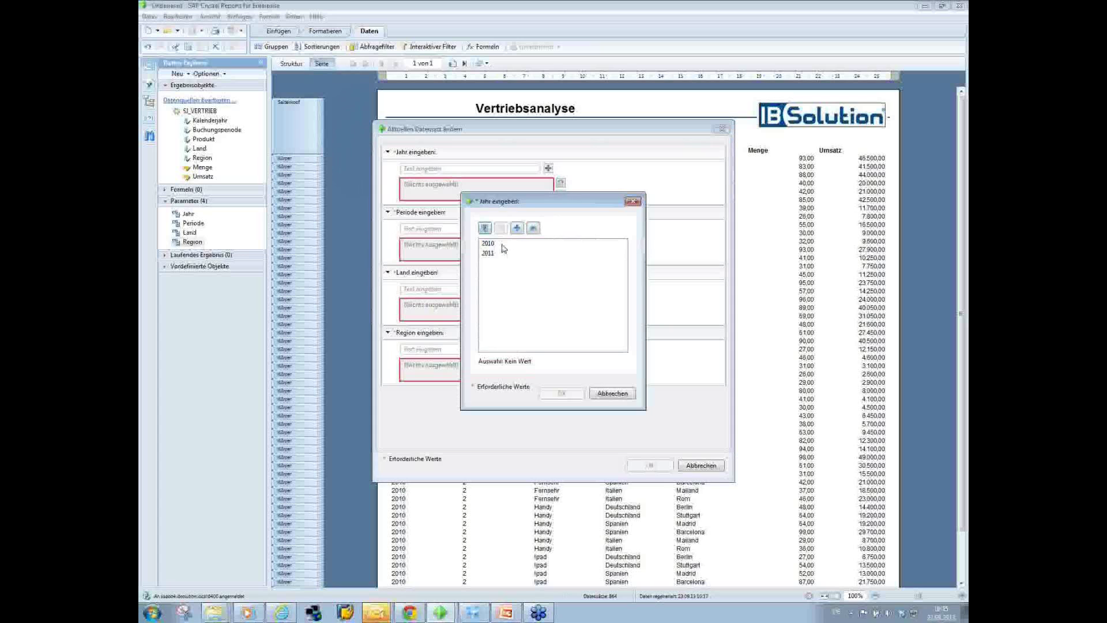
{"action": "left_click_drag", "start_coordinate": [495, 244], "coordinate": [494, 254]}
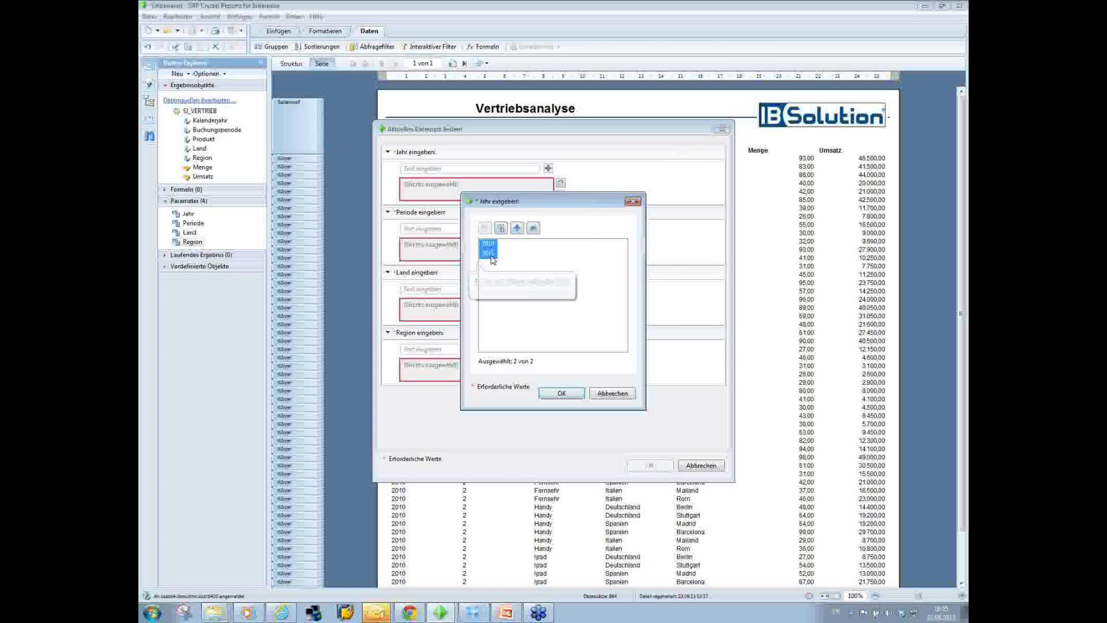
{"action": "left_click", "coordinate": [561, 393]}
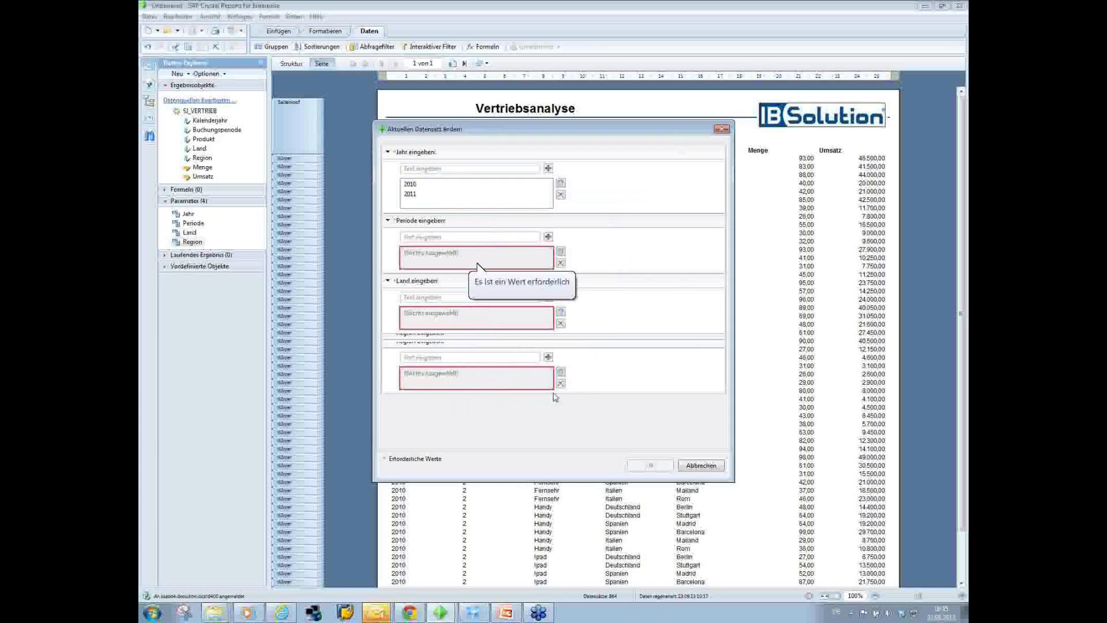
- Change the Jahr prompt selection to 2011 only
{"action": "left_click", "coordinate": [561, 184]}
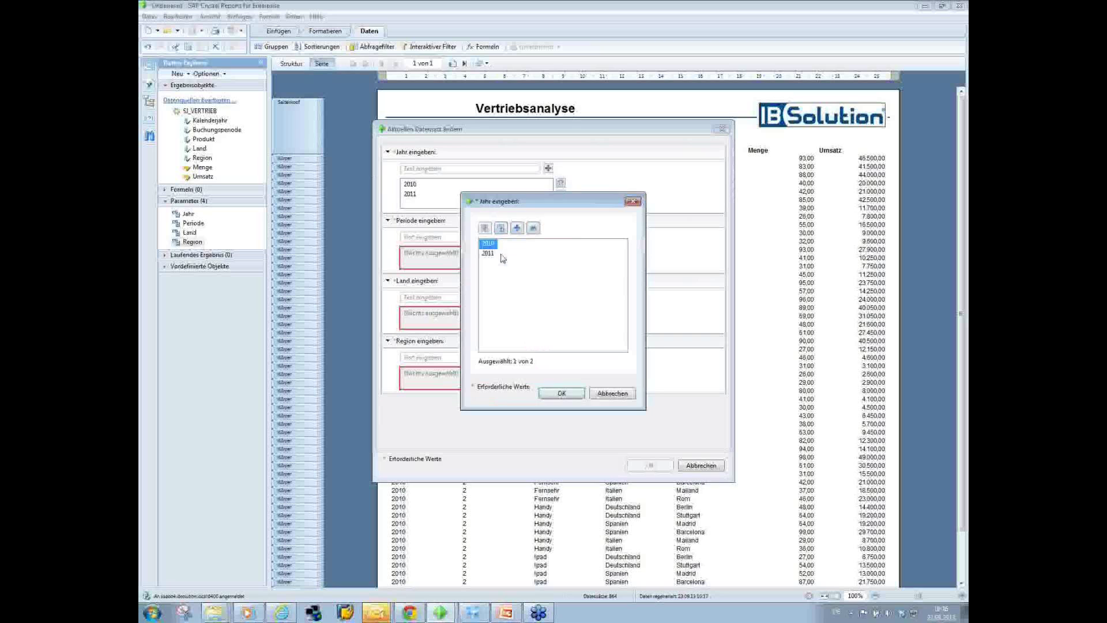
{"action": "left_click", "coordinate": [488, 253]}
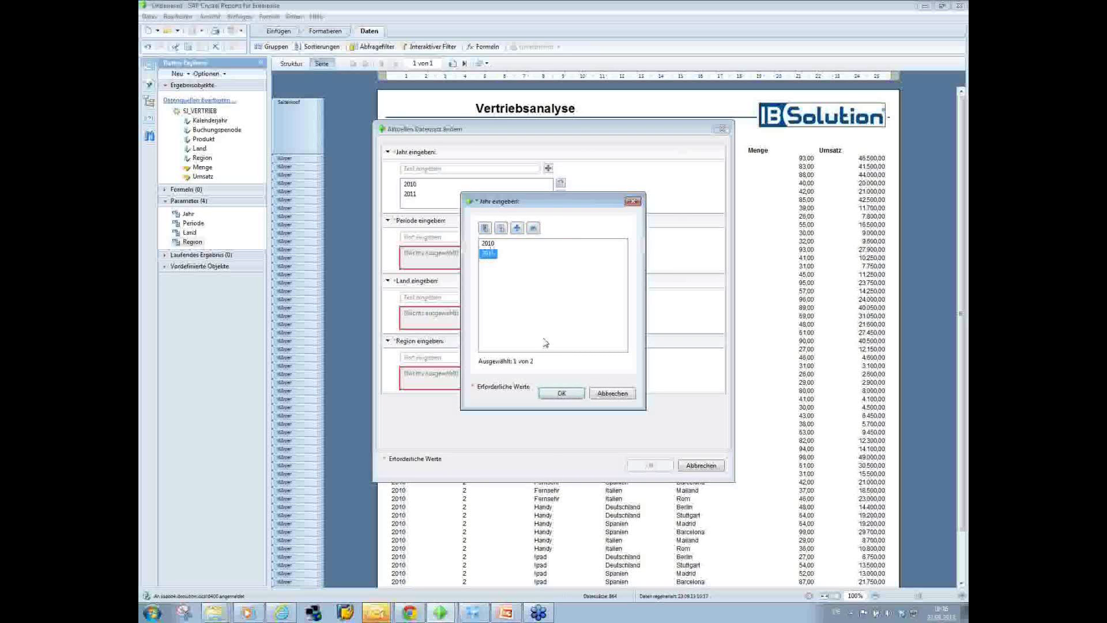
{"action": "left_click", "coordinate": [562, 393]}
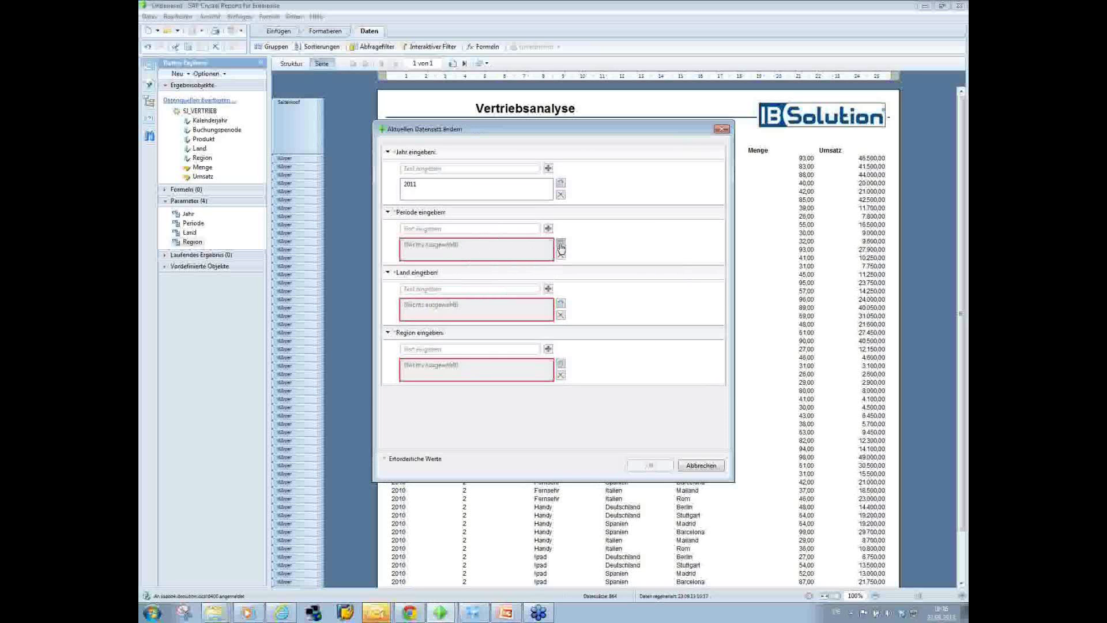
- Choose periods 1 and 2 as values for the Periode prompt
{"action": "left_click", "coordinate": [560, 243]}
{"action": "left_click", "coordinate": [485, 244]}
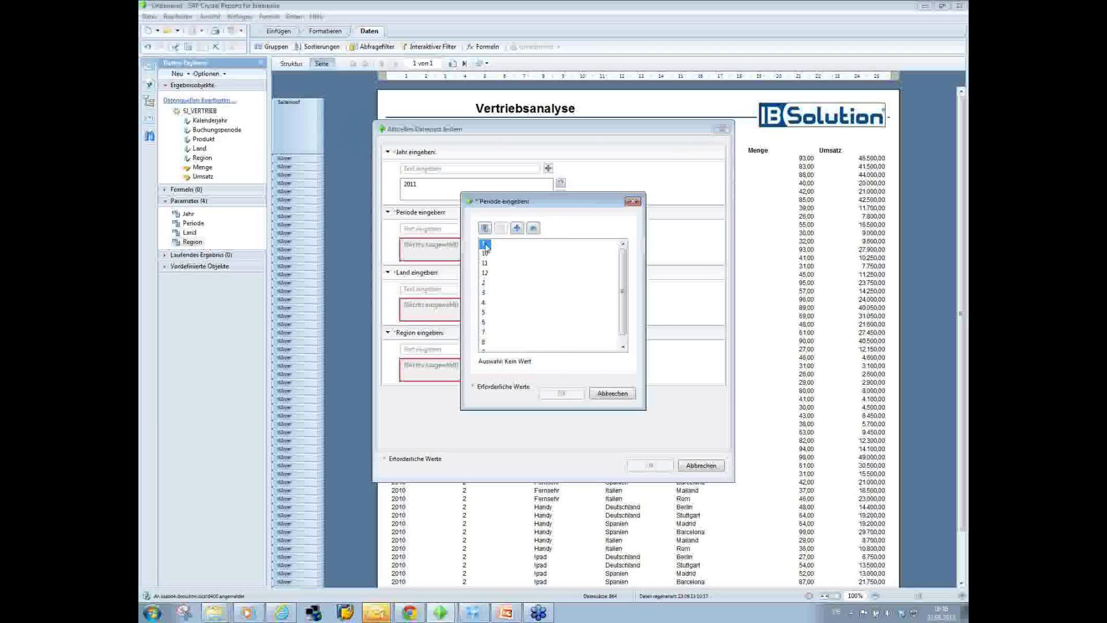
{"action": "left_click", "coordinate": [485, 284]}
{"action": "left_click", "coordinate": [561, 393]}
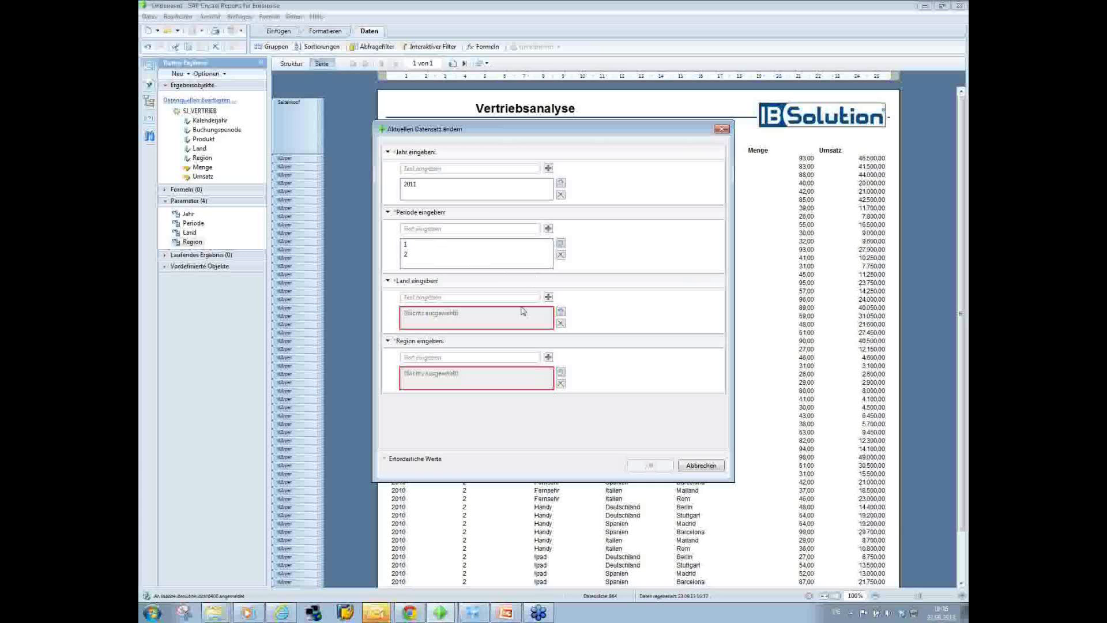
- Choose Spanien as the value for the Land prompt
{"action": "left_click", "coordinate": [561, 312]}
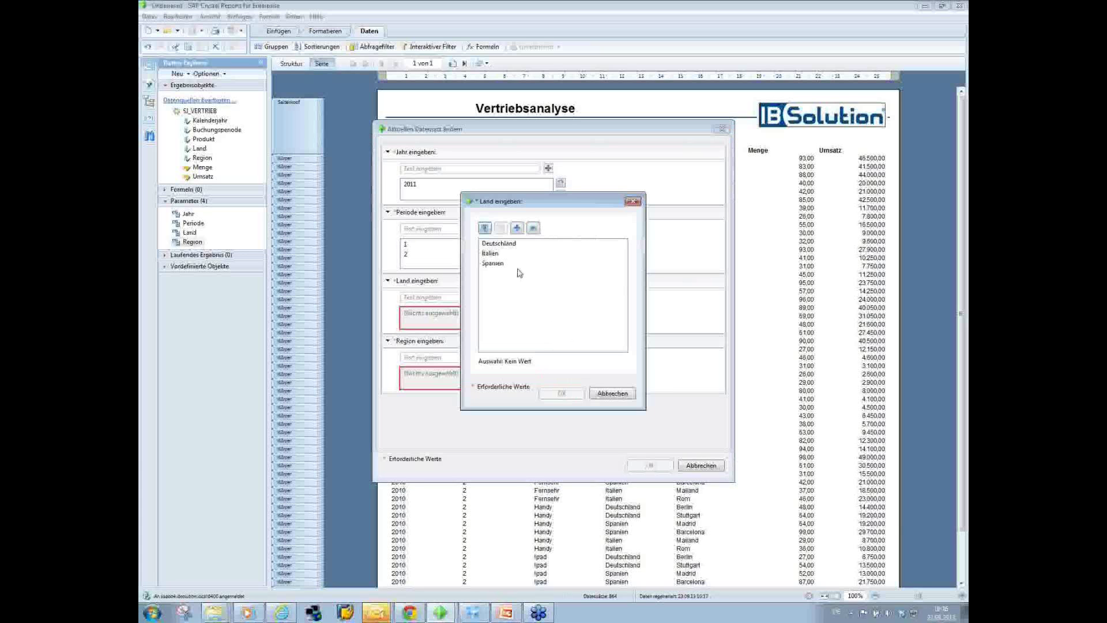
{"action": "left_click", "coordinate": [499, 264]}
{"action": "left_click", "coordinate": [561, 393]}
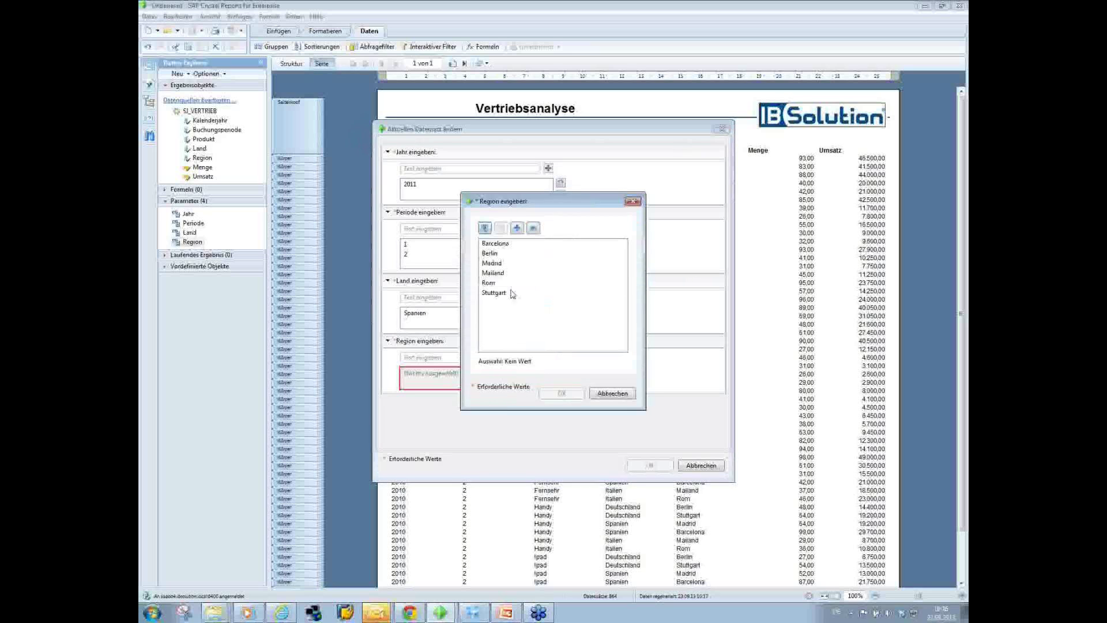
- Choose Barcelona and Madrid for the Region prompt and run the report with the selected prompt values
{"action": "left_click", "coordinate": [504, 245]}
{"action": "left_click", "coordinate": [500, 265], "text": "ctrl"}
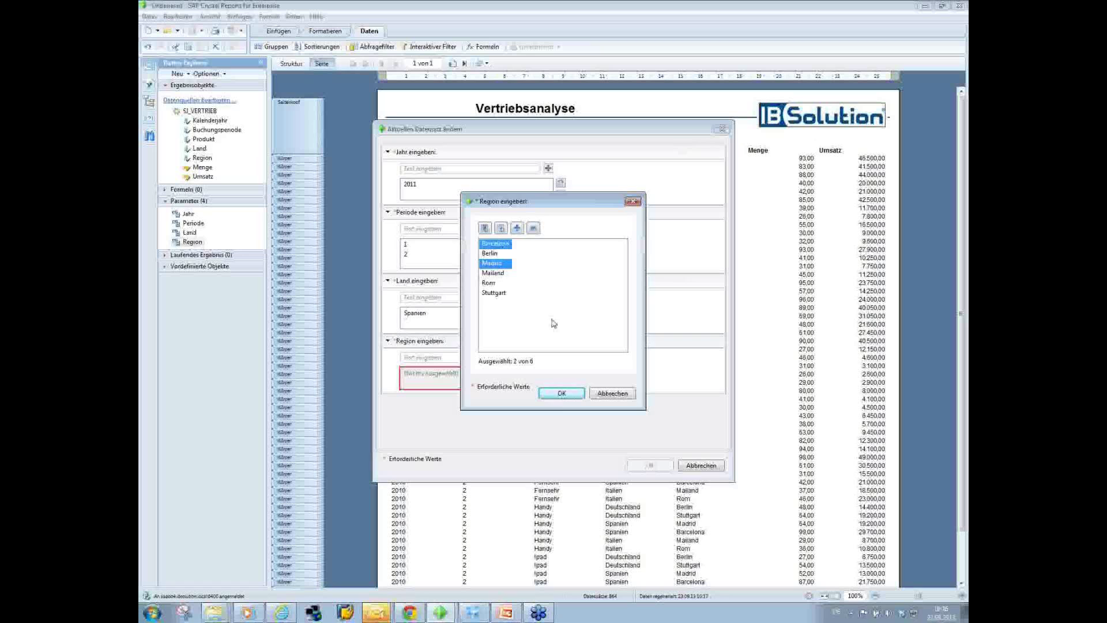
{"action": "left_click", "coordinate": [562, 394]}
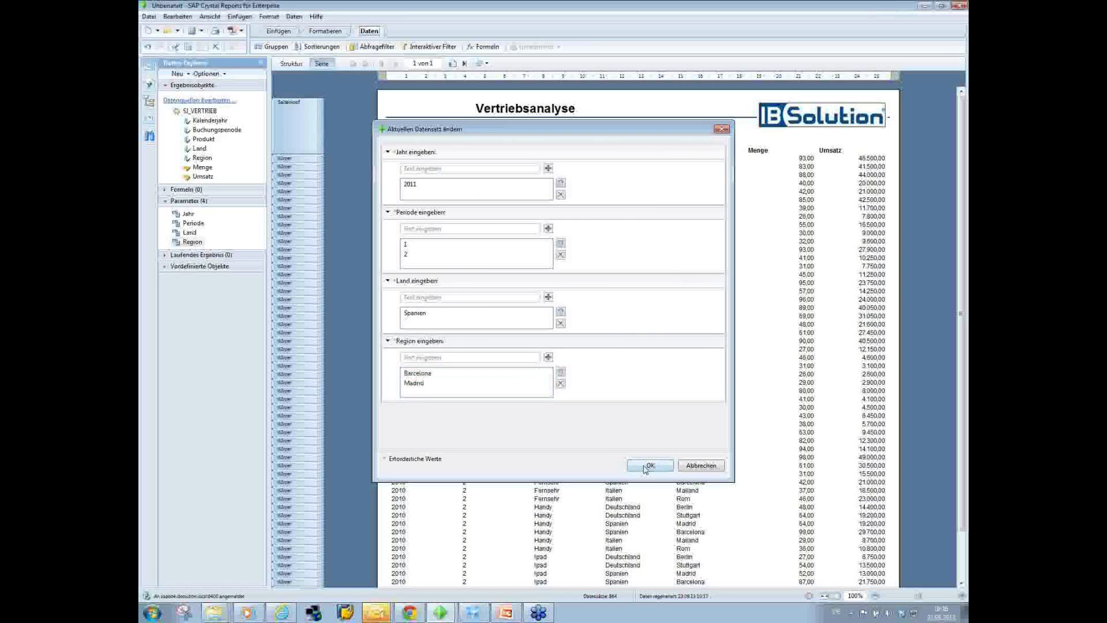
{"action": "left_click", "coordinate": [649, 466]}
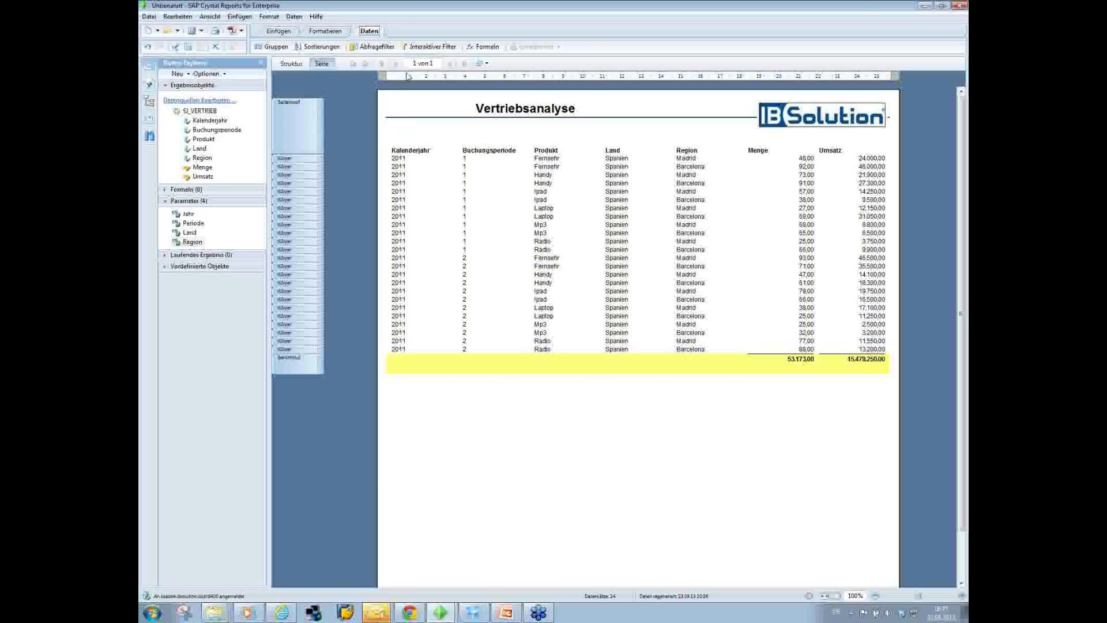
- Insert an ascending group on Buchungsperiode at group level 1 and delete the group name field from its header
{"action": "left_click", "coordinate": [279, 30]}
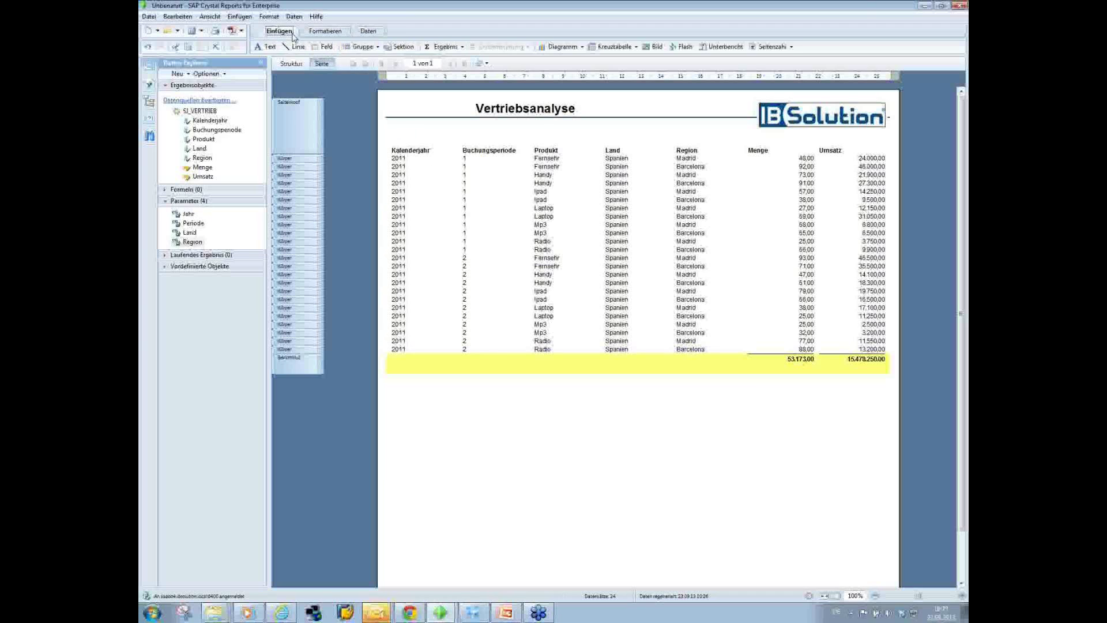
{"action": "left_click", "coordinate": [365, 49]}
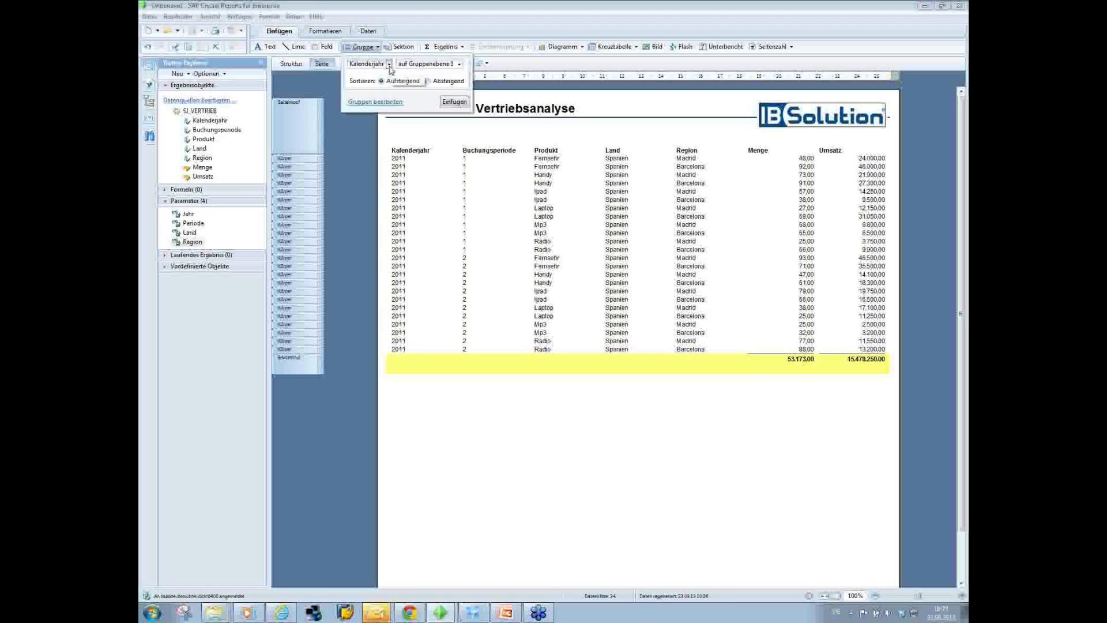
{"action": "left_click", "coordinate": [390, 65]}
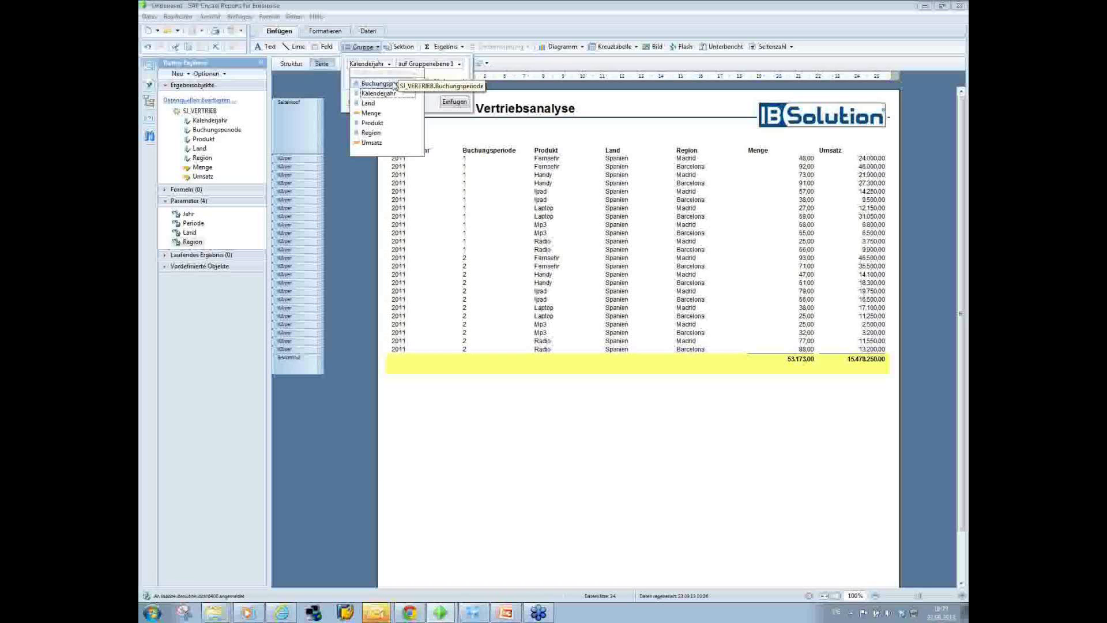
{"action": "left_click", "coordinate": [394, 84]}
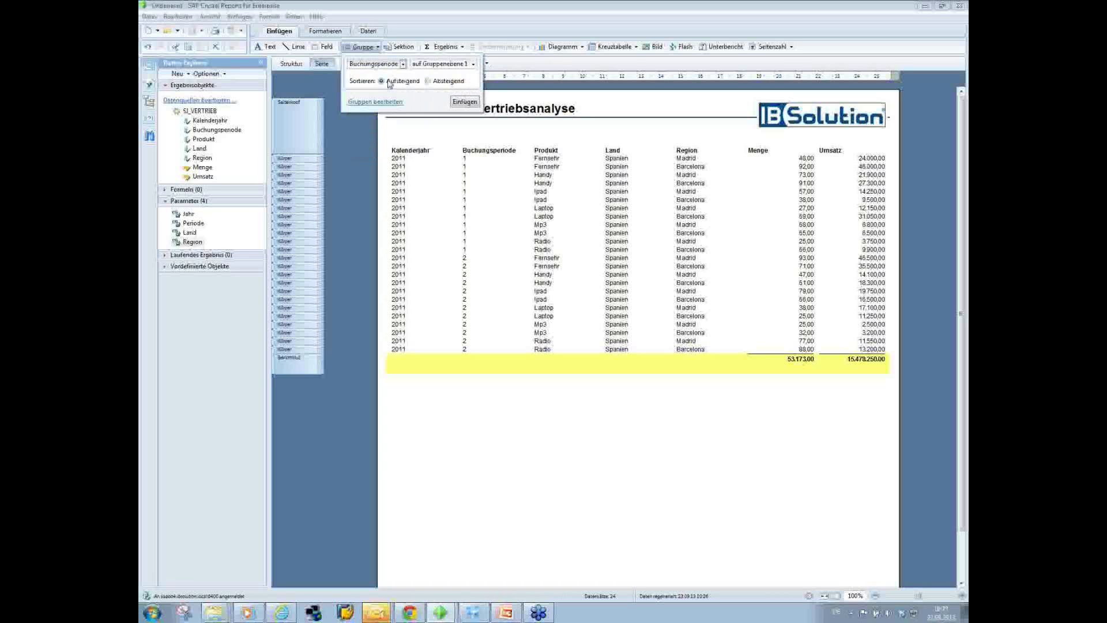
{"action": "left_click", "coordinate": [472, 106]}
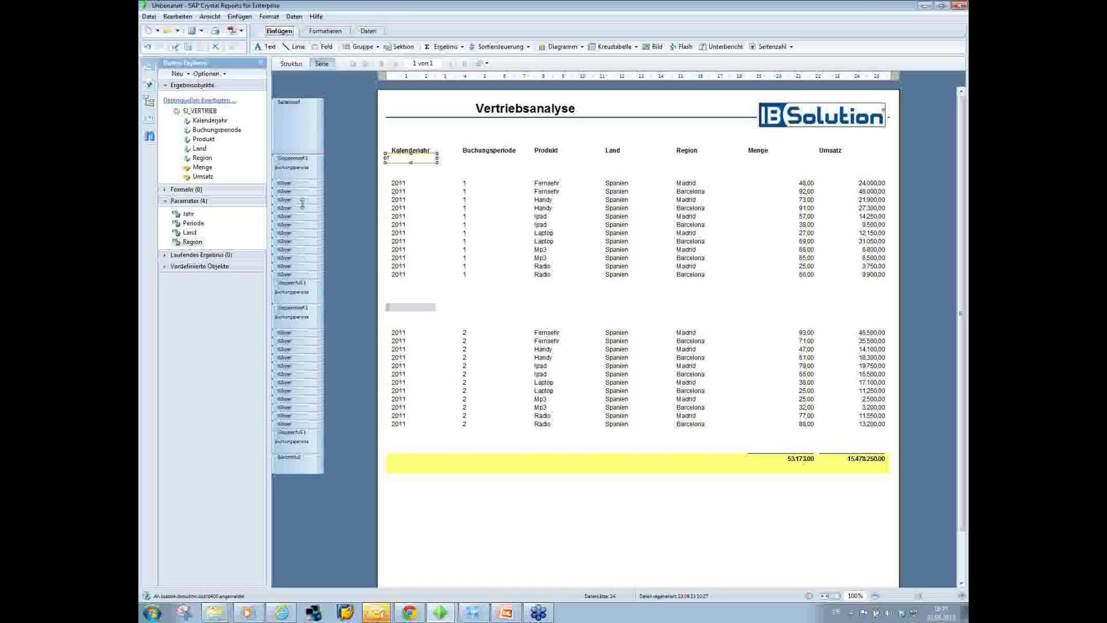
{"action": "left_click", "coordinate": [397, 165]}
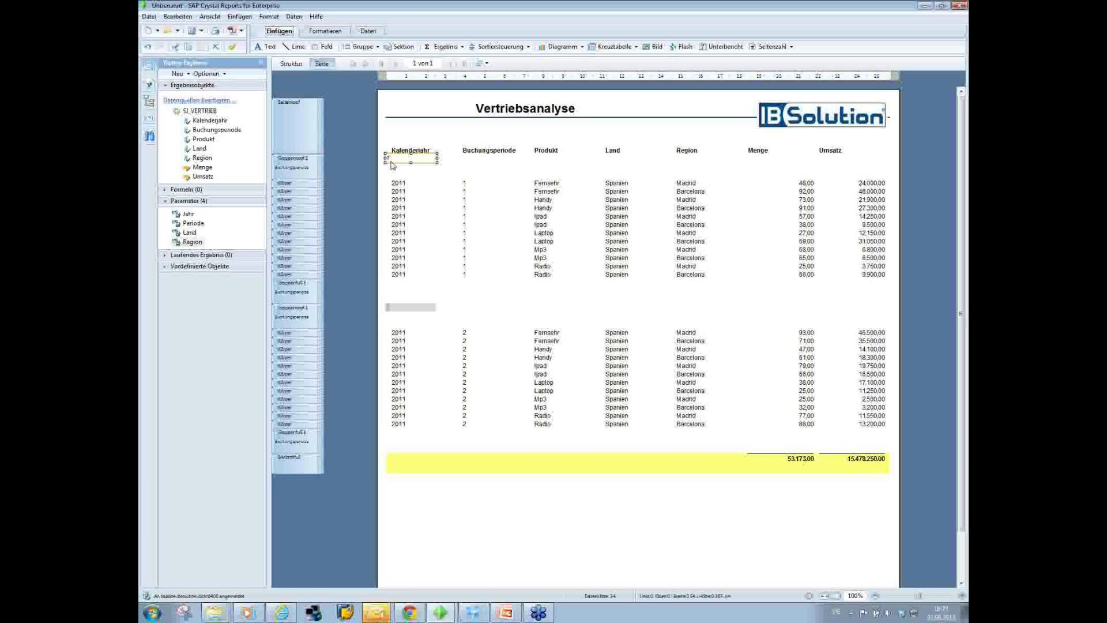
{"action": "left_click", "coordinate": [419, 219]}
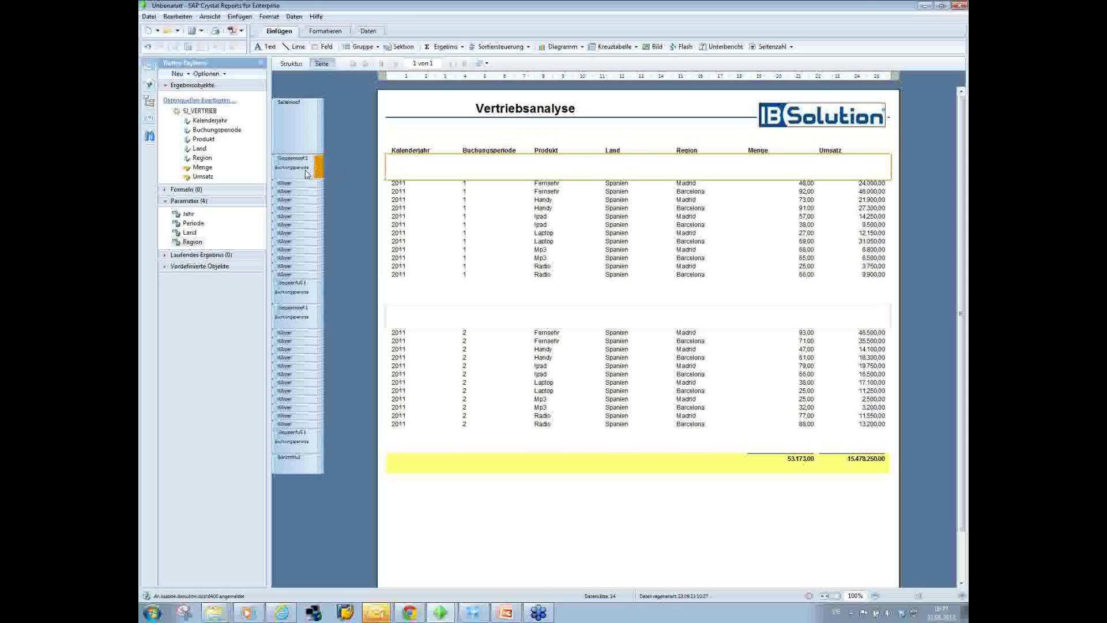
{"action": "right_click", "coordinate": [321, 172]}
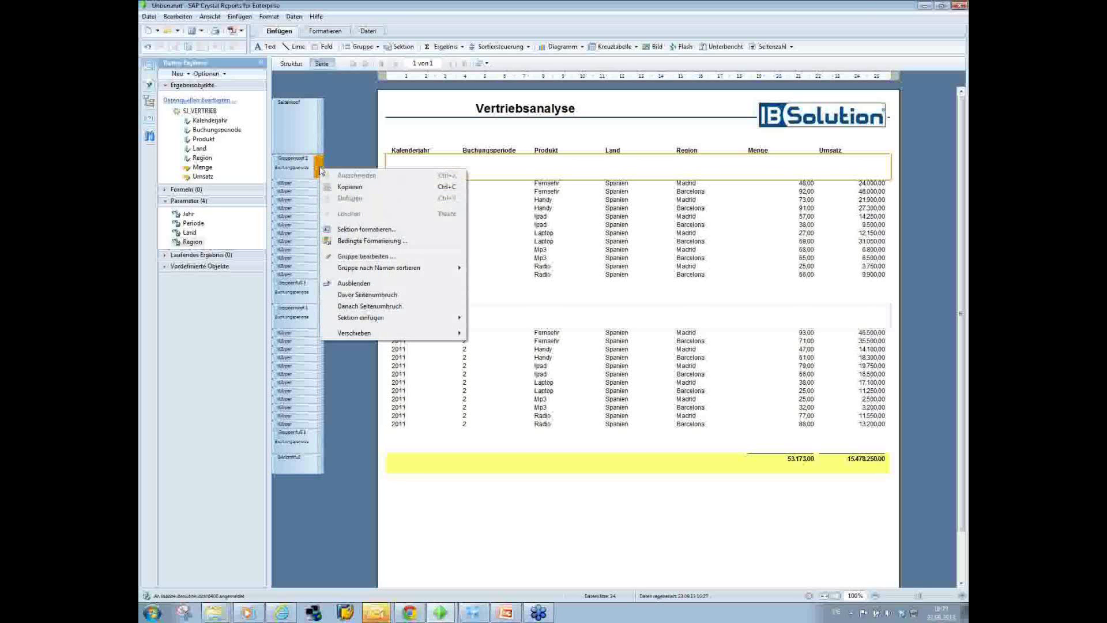
{"action": "mouse_move", "coordinate": [383, 317]}
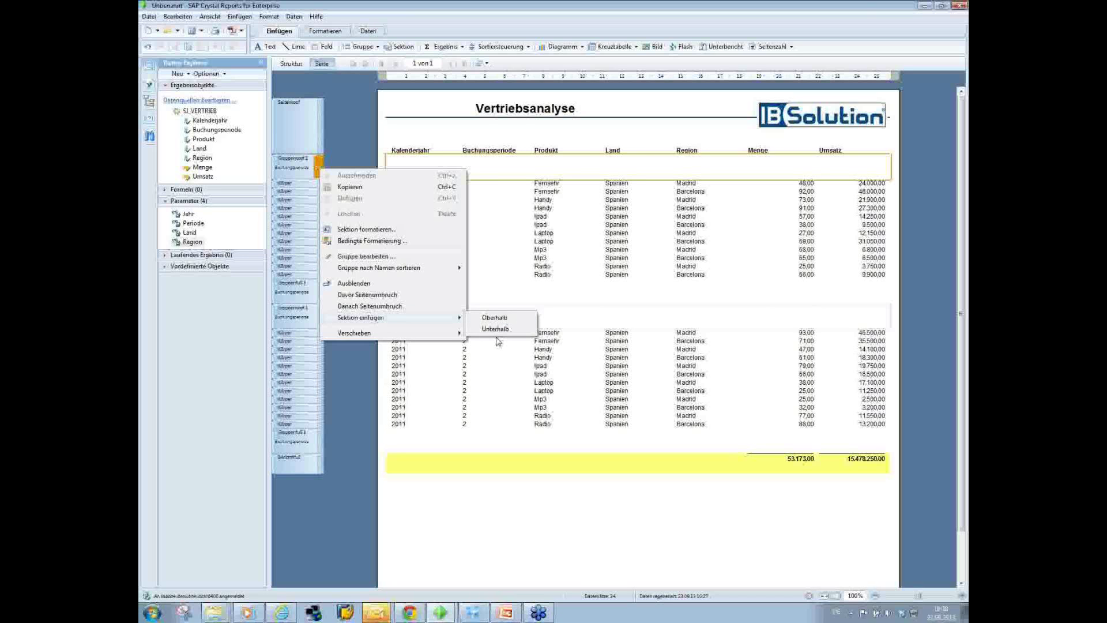
{"action": "left_click", "coordinate": [493, 393]}
- Examine the group header layout in the other open Vertriebsanalyse report and return to the unsaved report
{"action": "mouse_move", "coordinate": [440, 612]}
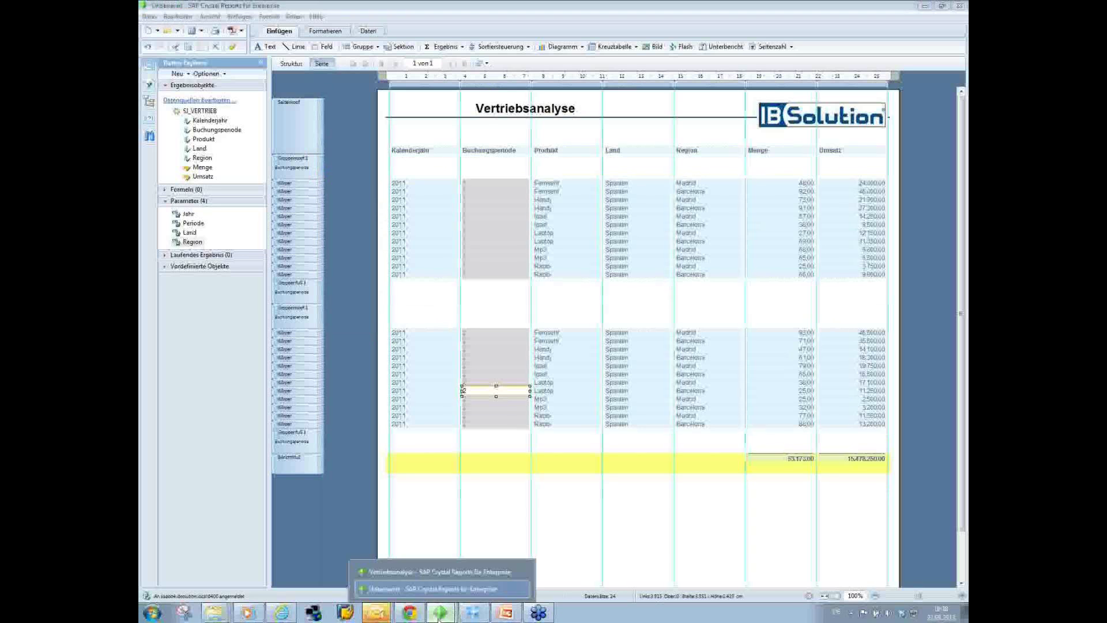
{"action": "left_click", "coordinate": [424, 574]}
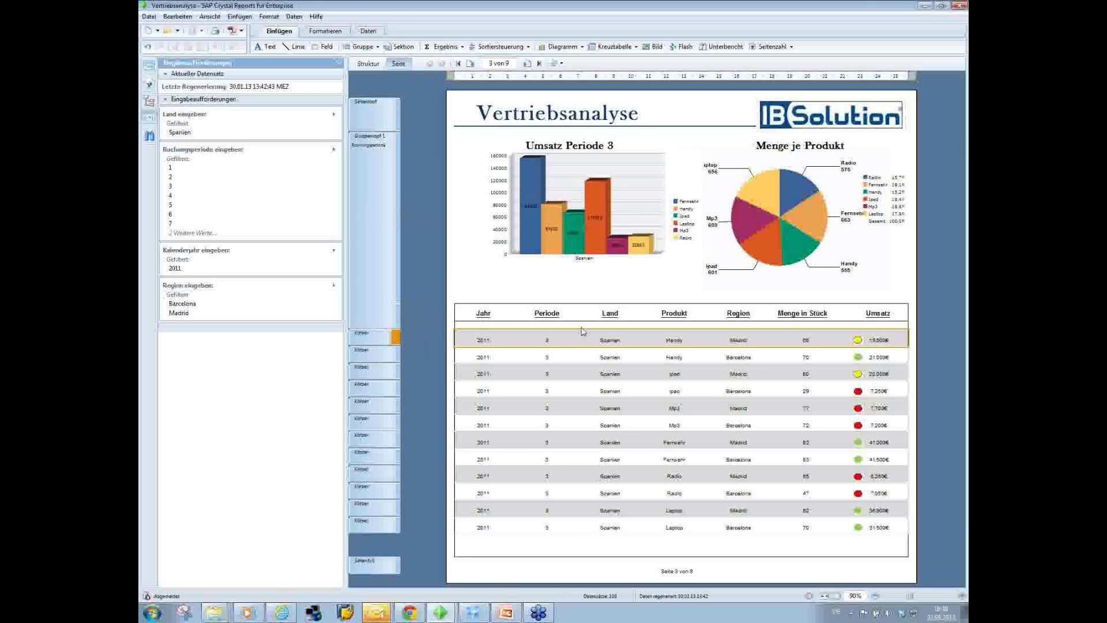
{"action": "mouse_move", "coordinate": [444, 613]}
{"action": "left_click", "coordinate": [473, 592]}
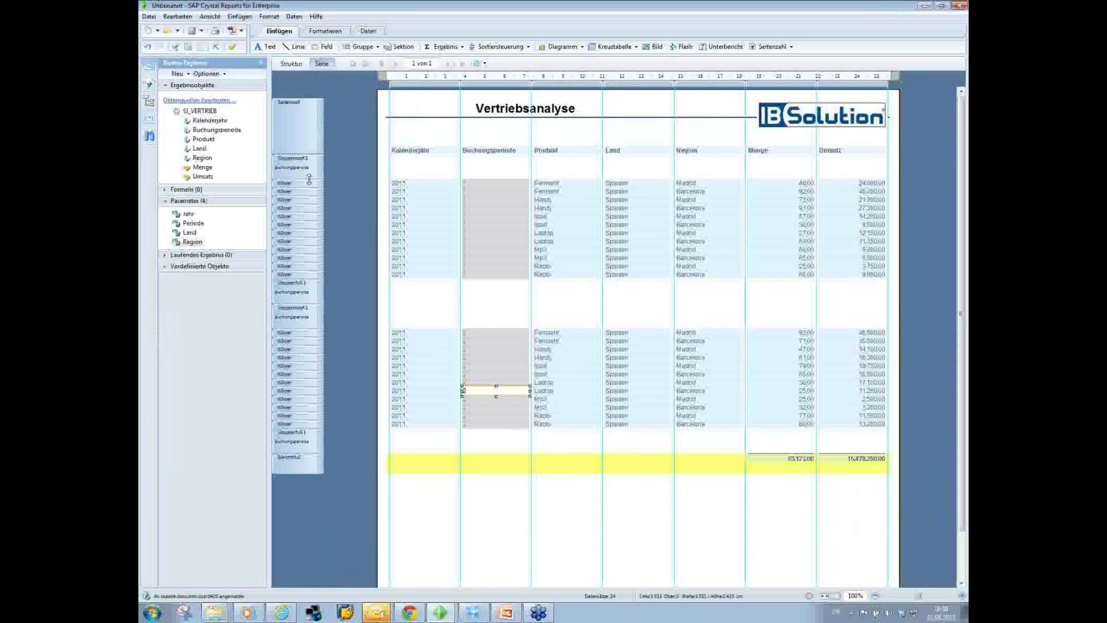
- Insert an additional section below the Buchungsperiode group header
{"action": "right_click", "coordinate": [320, 172]}
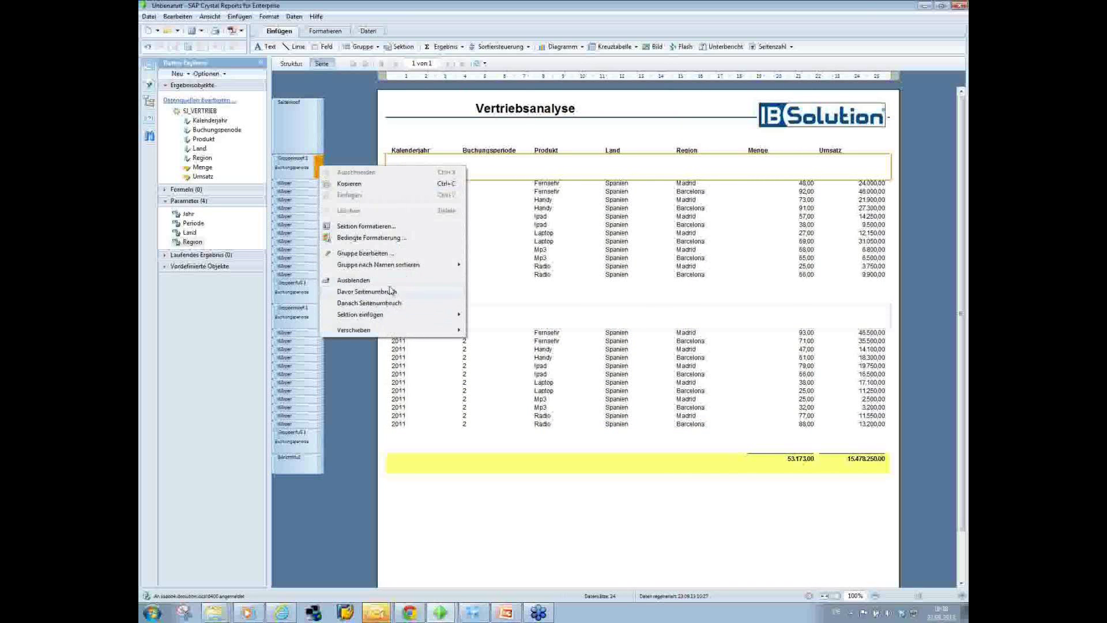
{"action": "mouse_move", "coordinate": [383, 314]}
{"action": "left_click", "coordinate": [496, 326]}
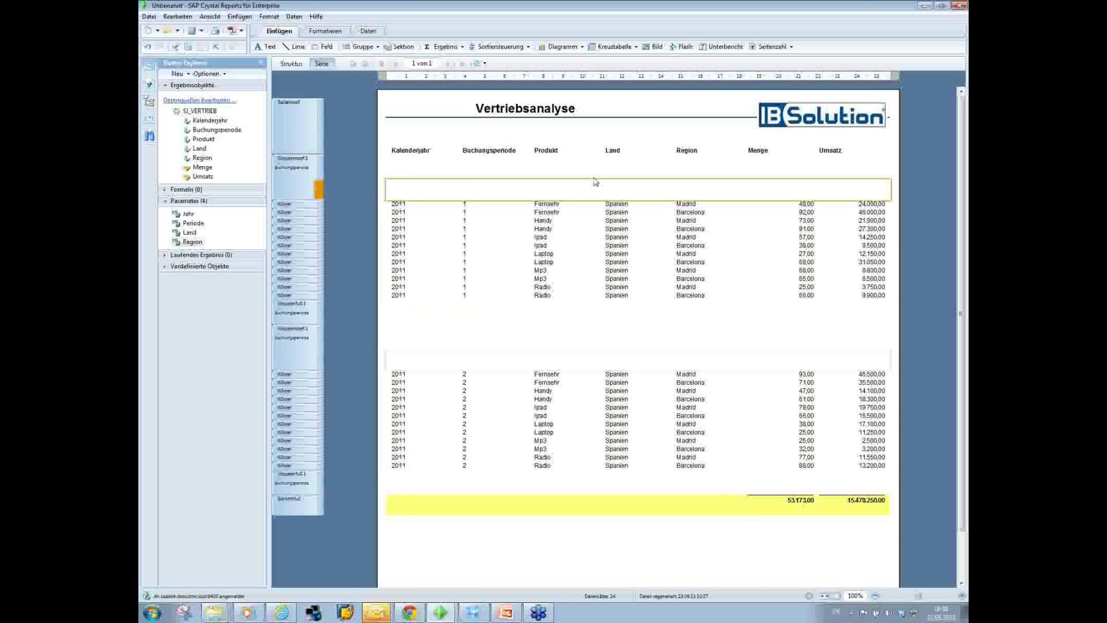
- Move all column headings, Kalenderjahr through Umsatz, from the page header into the new lower group header section
{"action": "left_click", "coordinate": [398, 151]}
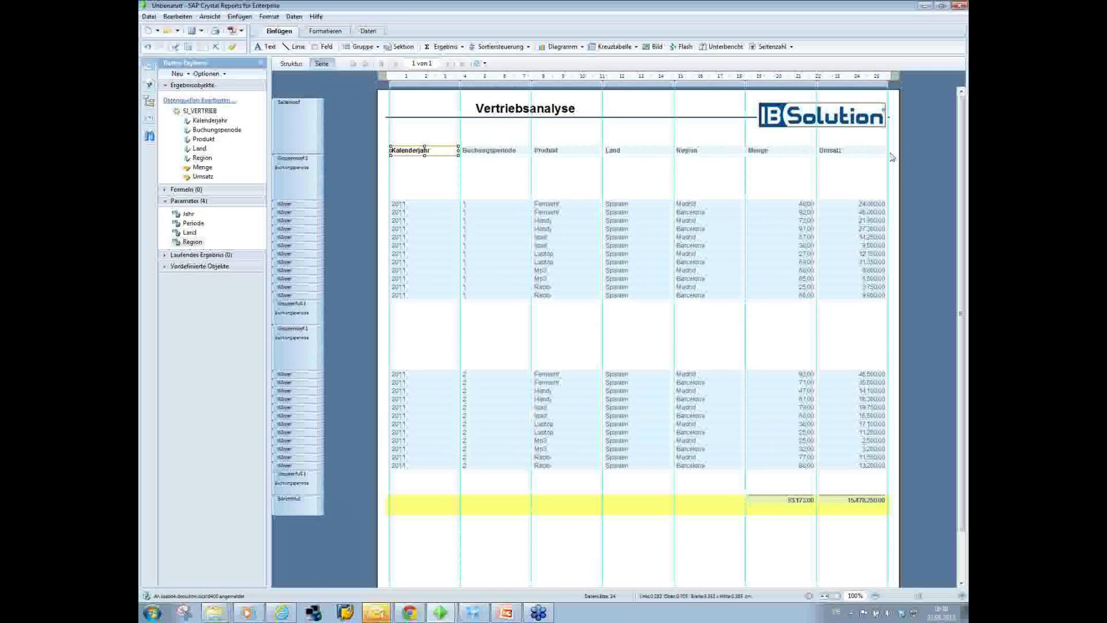
{"action": "left_click", "coordinate": [893, 157]}
{"action": "left_click_drag", "start_coordinate": [889, 156], "coordinate": [388, 147]}
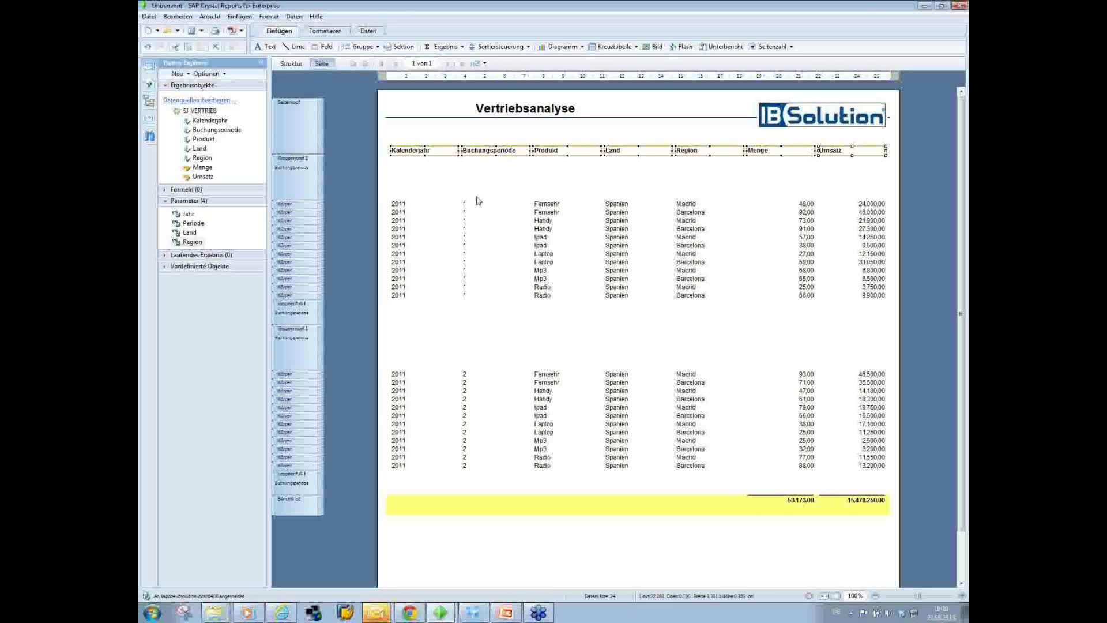
{"action": "key", "text": "Delete"}
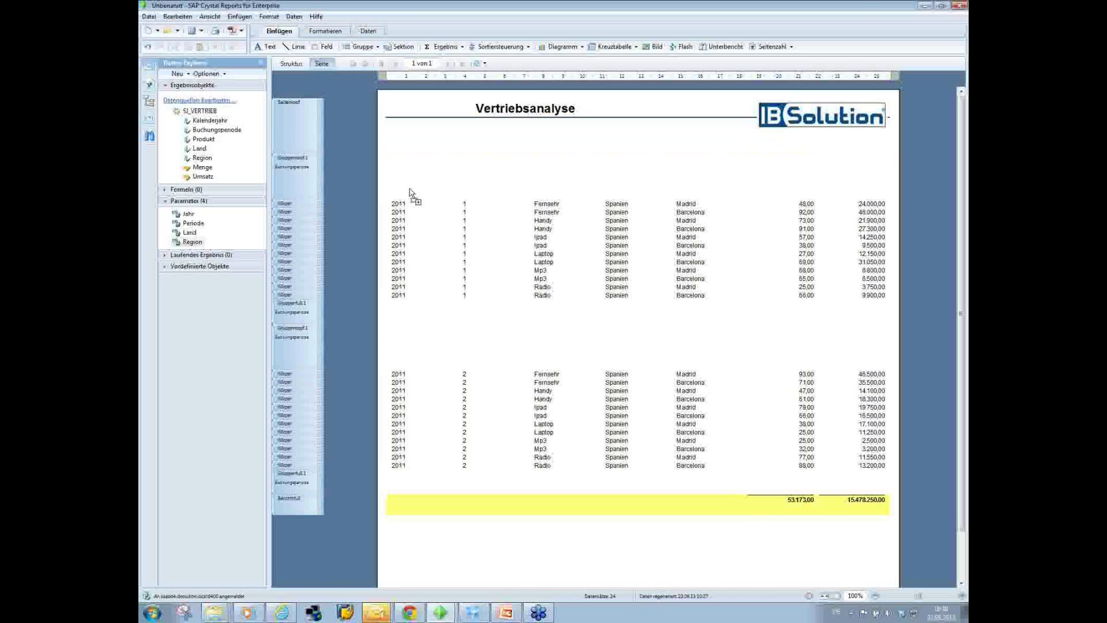
{"action": "key", "text": "ctrl+v"}
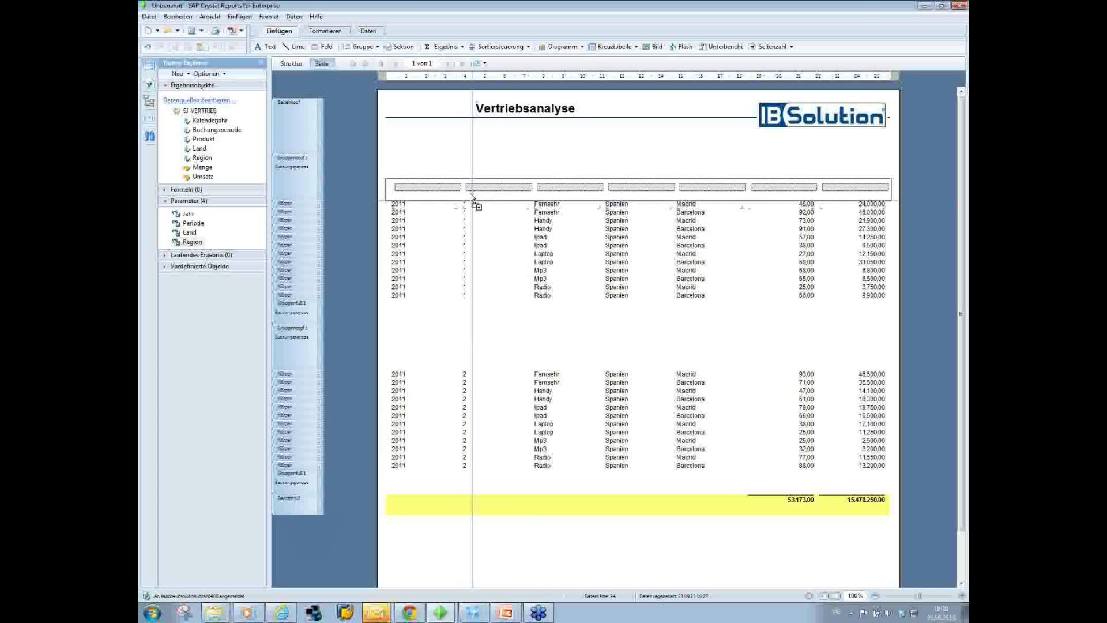
{"action": "left_click", "coordinate": [470, 199]}
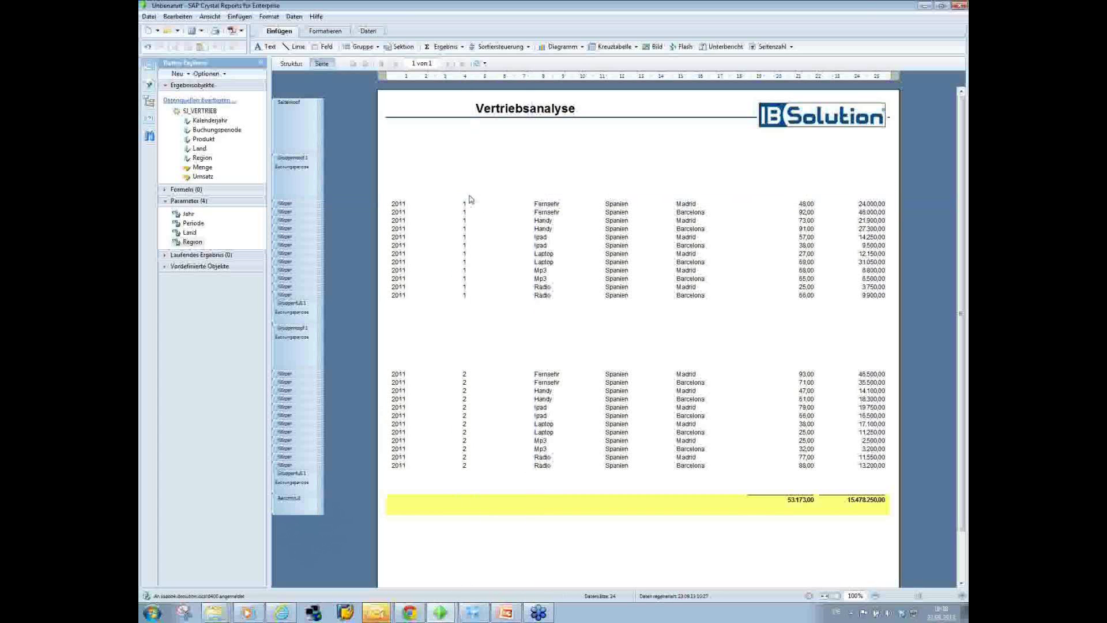
- Hide the emptied lower page header section that held the column headings
{"action": "left_click", "coordinate": [471, 206]}
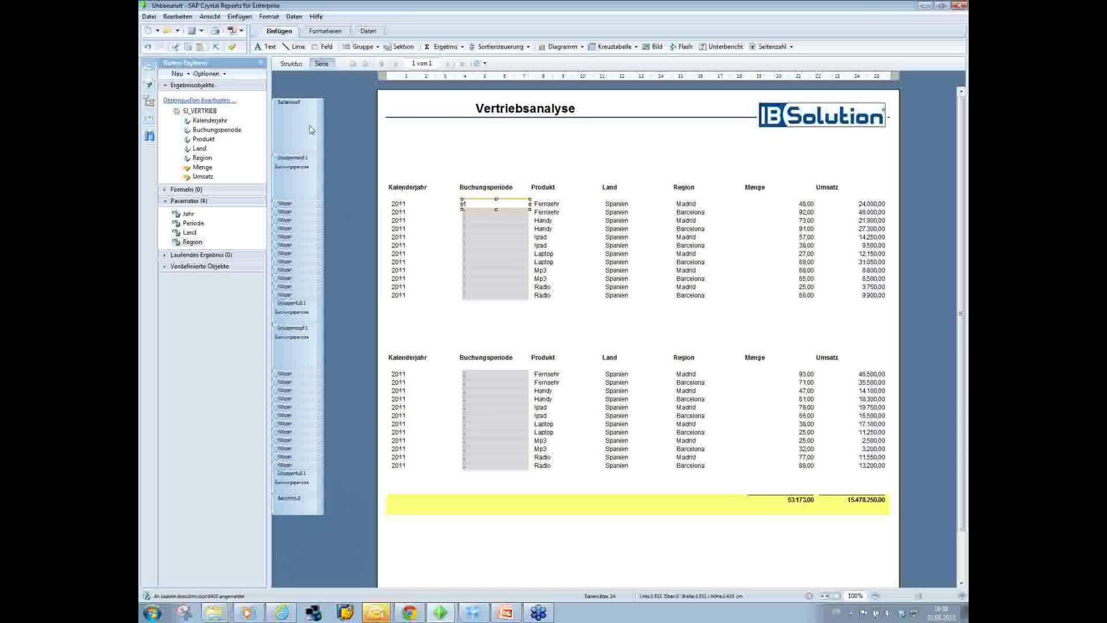
{"action": "right_click", "coordinate": [320, 146]}
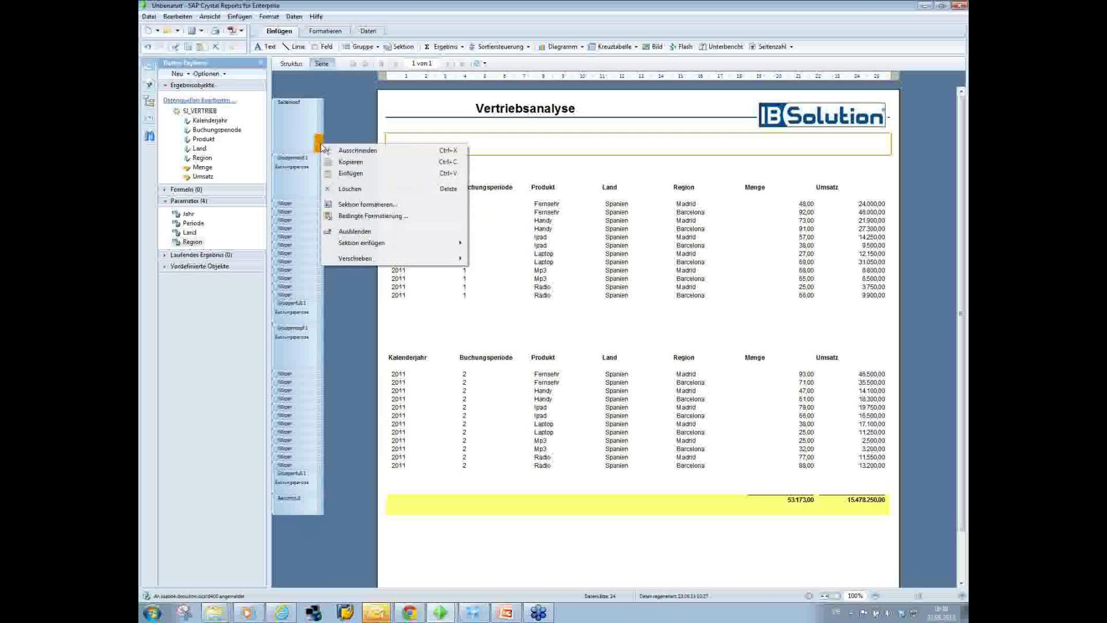
{"action": "left_click", "coordinate": [379, 233]}
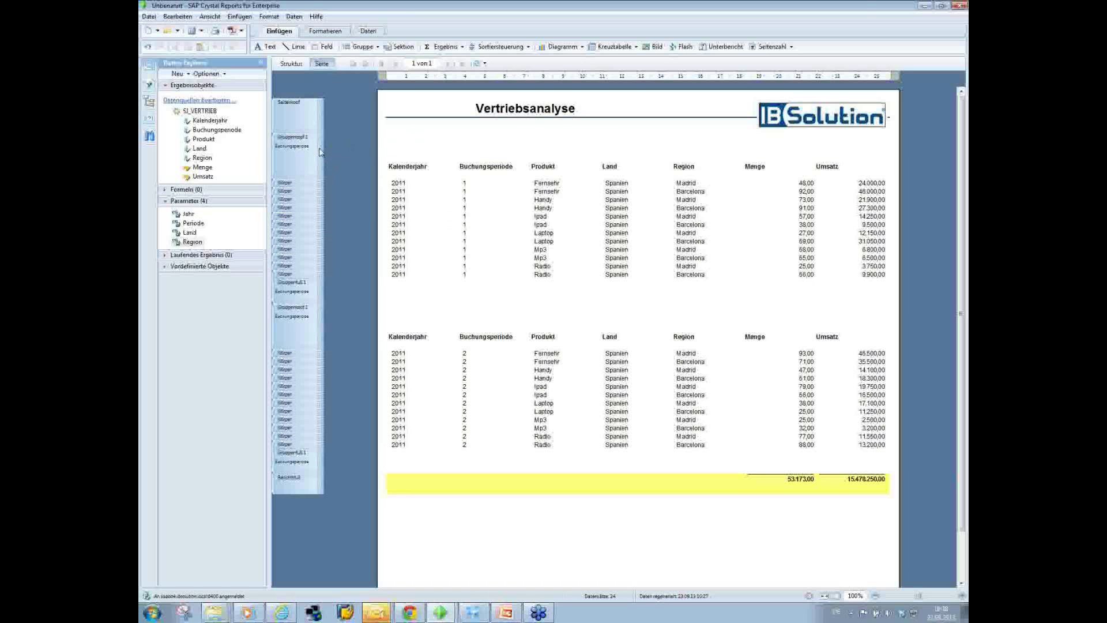
- Enlarge the upper Buchungsperiode group header section to roughly half the page height and slightly increase the height of the body rows
{"action": "left_click_drag", "start_coordinate": [324, 161], "coordinate": [320, 320]}
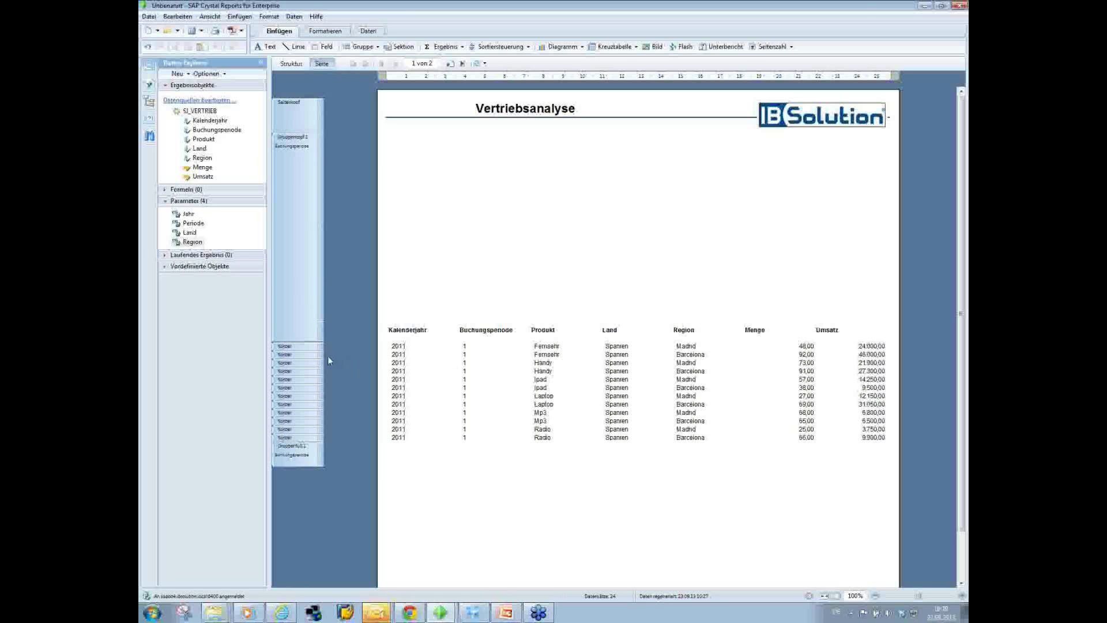
{"action": "left_click_drag", "start_coordinate": [323, 350], "coordinate": [322, 356]}
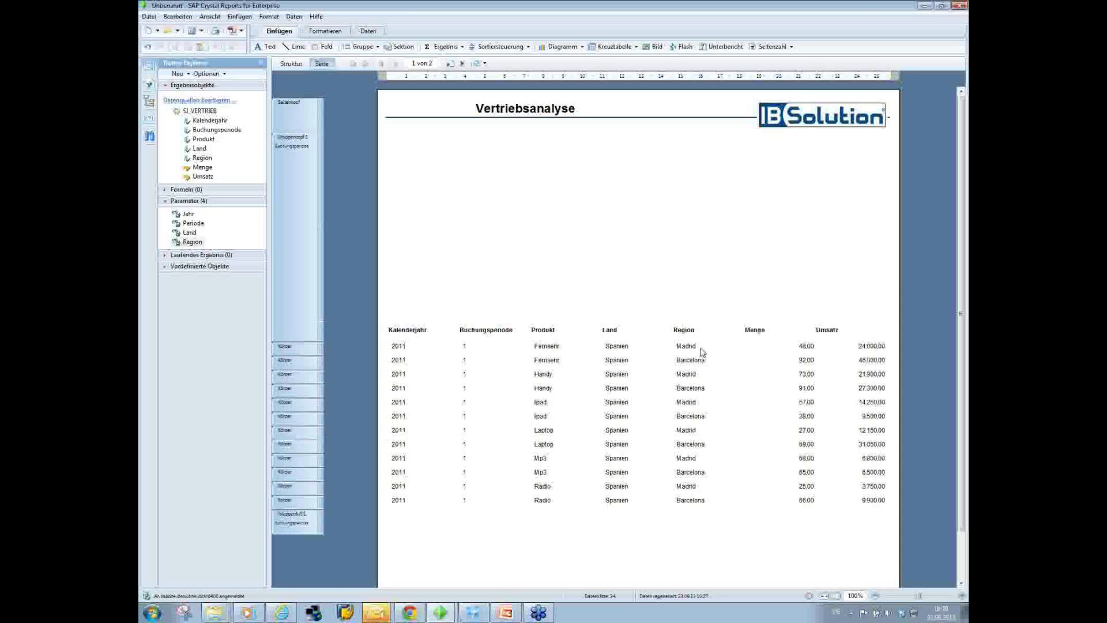
- Center-align all column headings and body values from Kalenderjahr through Umsatz
{"action": "left_click_drag", "start_coordinate": [861, 495], "coordinate": [384, 321]}
{"action": "left_click", "coordinate": [327, 31]}
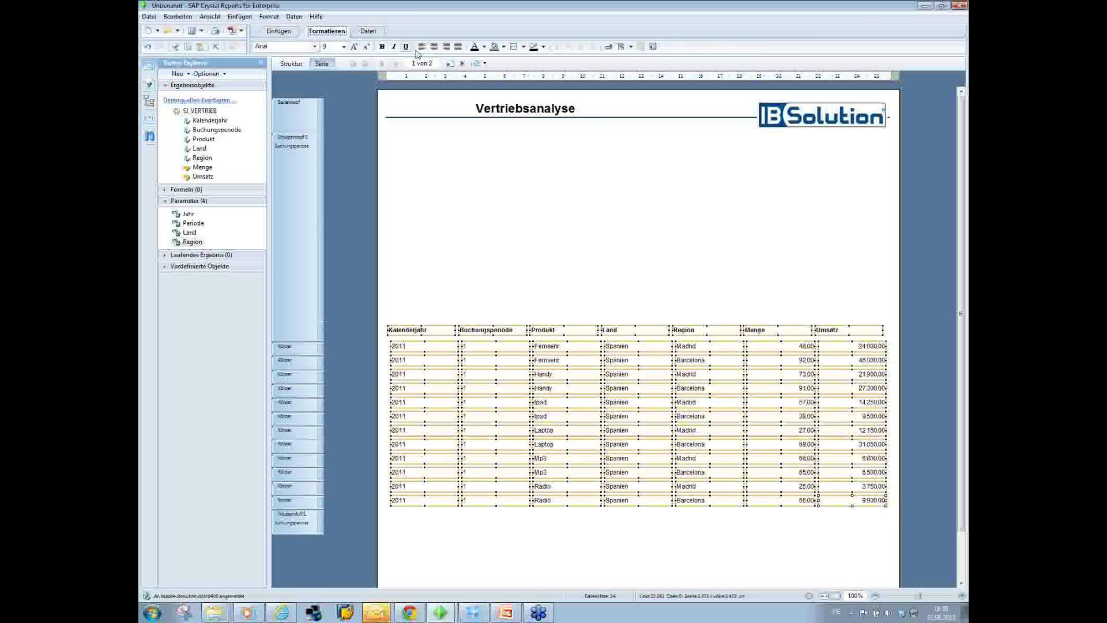
{"action": "left_click", "coordinate": [434, 47]}
{"action": "left_click", "coordinate": [929, 303]}
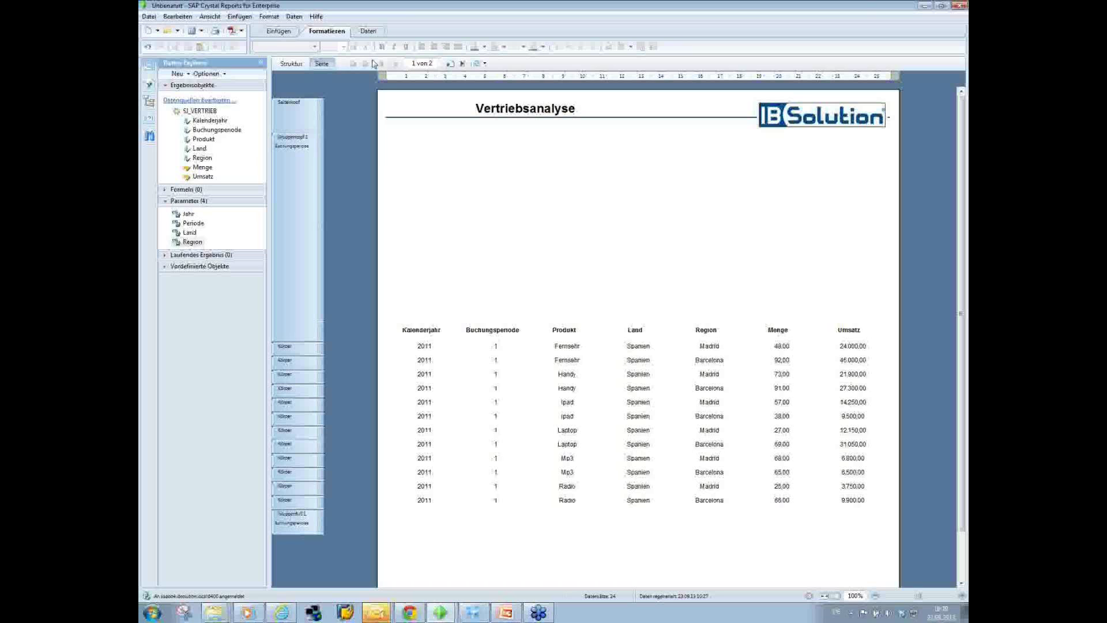
- Insert a side-by-side column chart (Parallelspalte) at the left edge of the upper Buchungsperiode group header section
{"action": "left_click", "coordinate": [279, 31]}
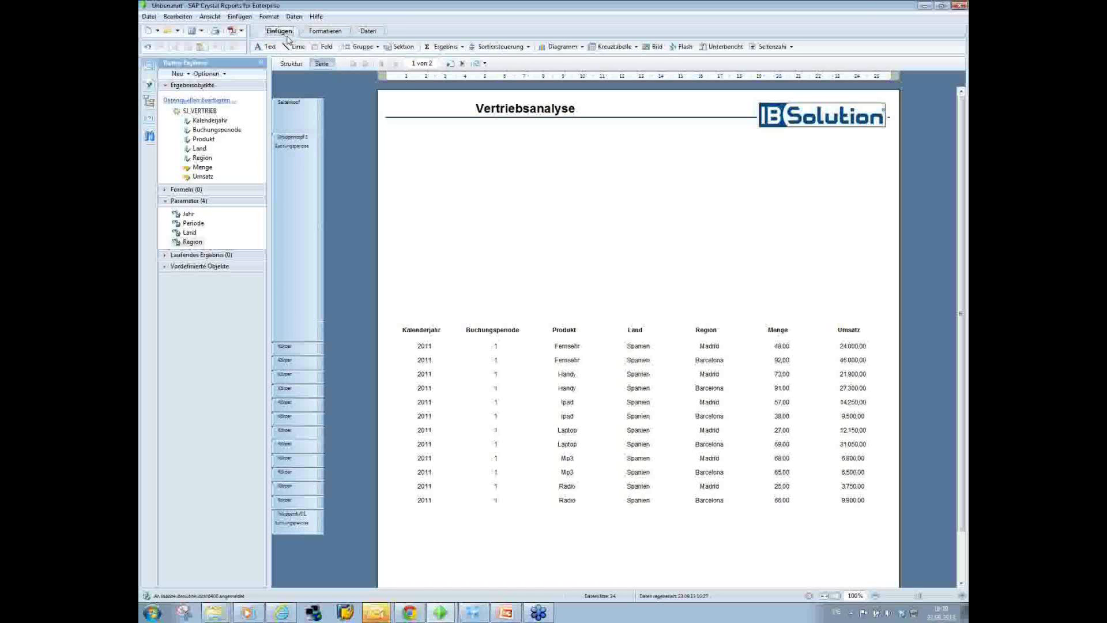
{"action": "left_click", "coordinate": [583, 48]}
{"action": "mouse_move", "coordinate": [588, 62]}
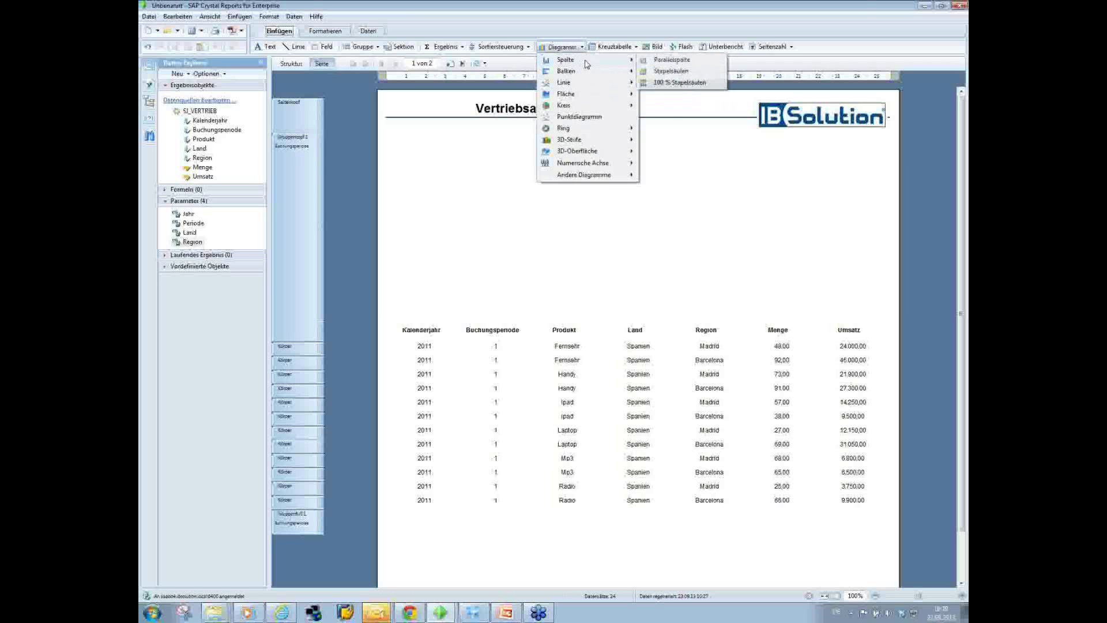
{"action": "left_click", "coordinate": [672, 59]}
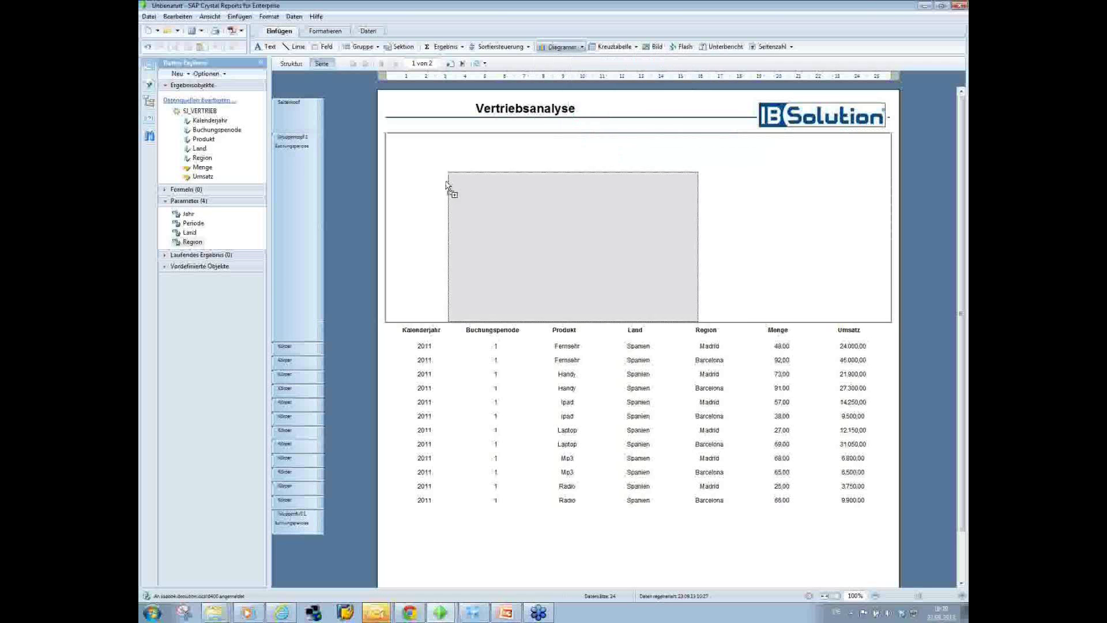
{"action": "left_click", "coordinate": [388, 153]}
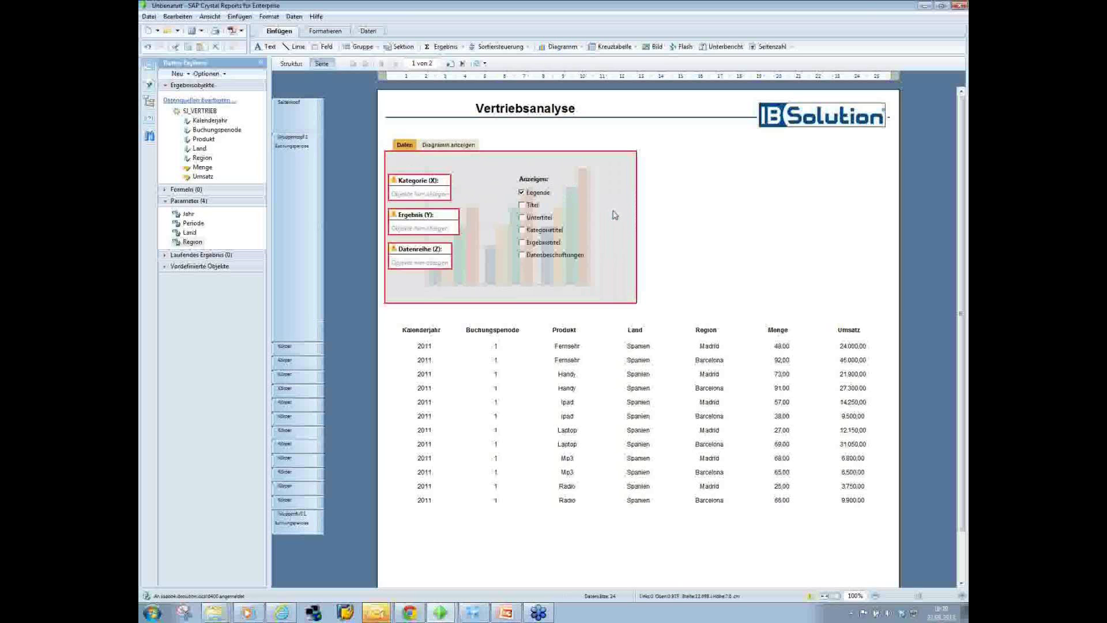
- Assign Land as category, Umsatz as result and Produkt as data series of the column chart, and display the chart
{"action": "left_click", "coordinate": [448, 144]}
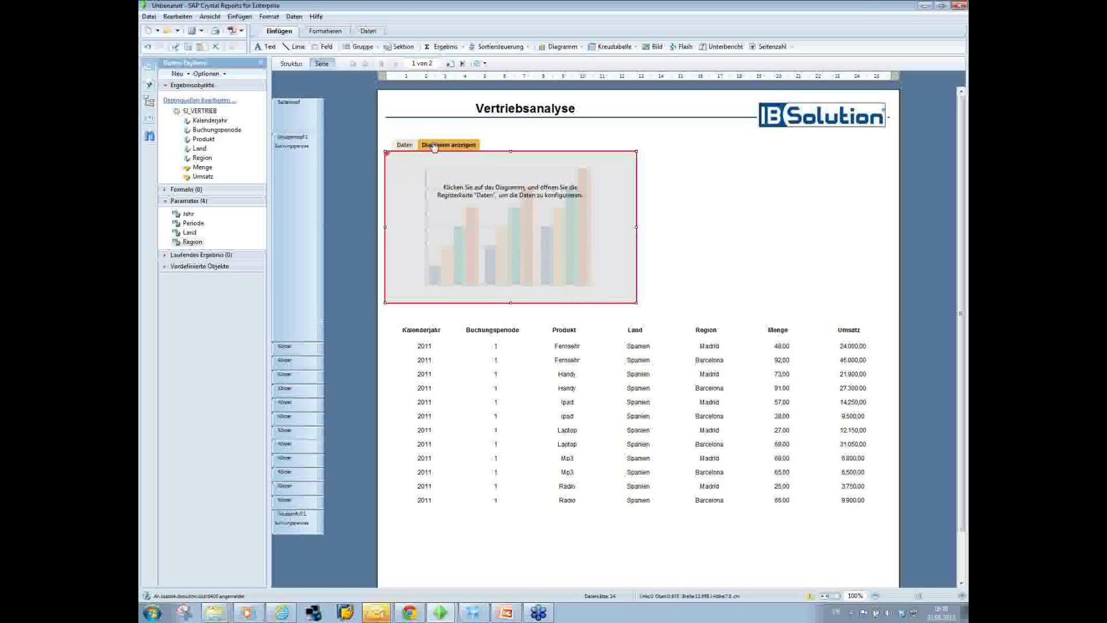
{"action": "left_click", "coordinate": [405, 146]}
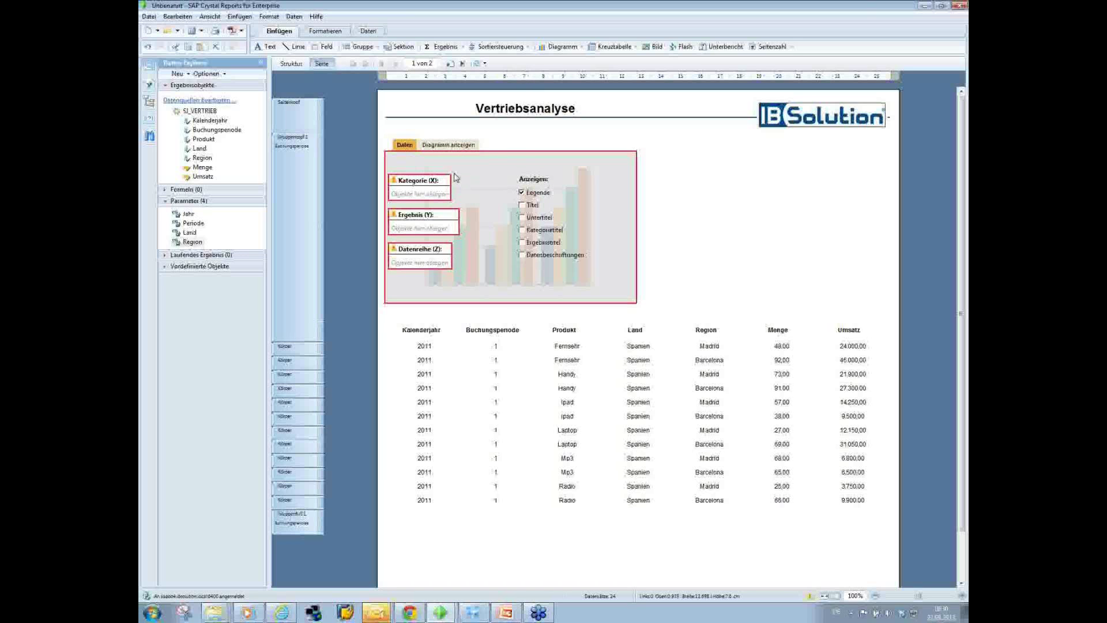
{"action": "mouse_move", "coordinate": [442, 190]}
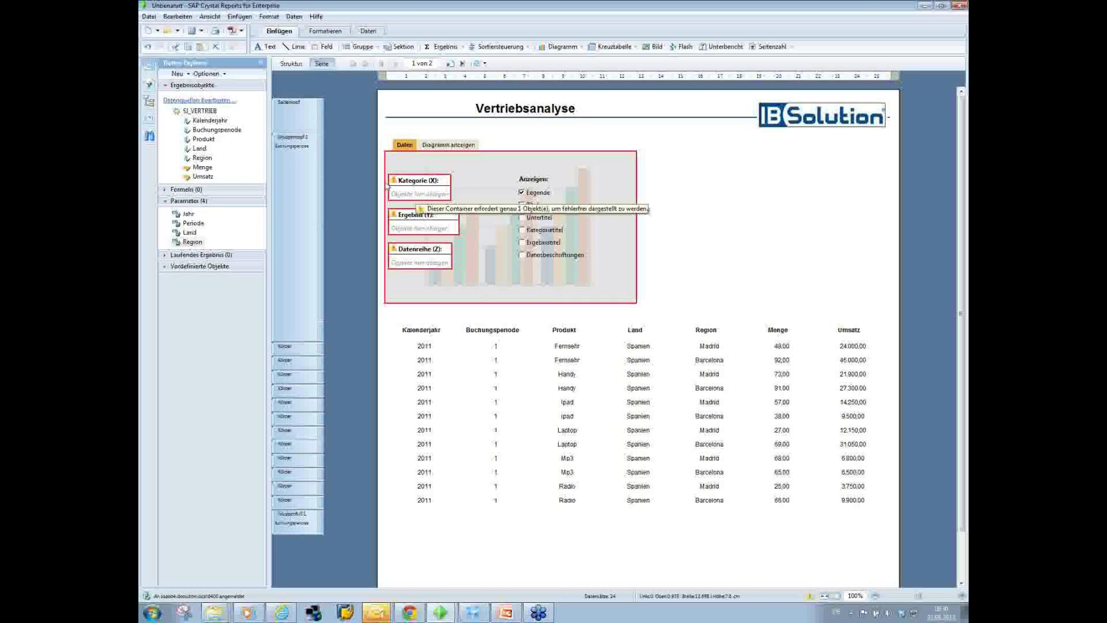
{"action": "left_click_drag", "start_coordinate": [199, 149], "coordinate": [422, 198]}
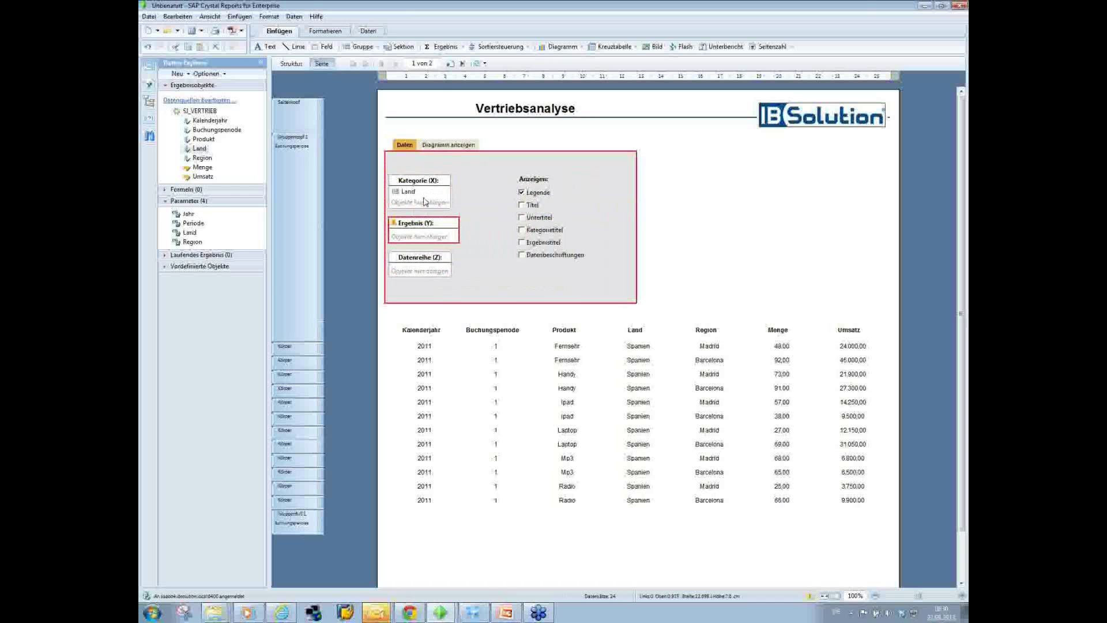
{"action": "left_click_drag", "start_coordinate": [206, 183], "coordinate": [414, 234]}
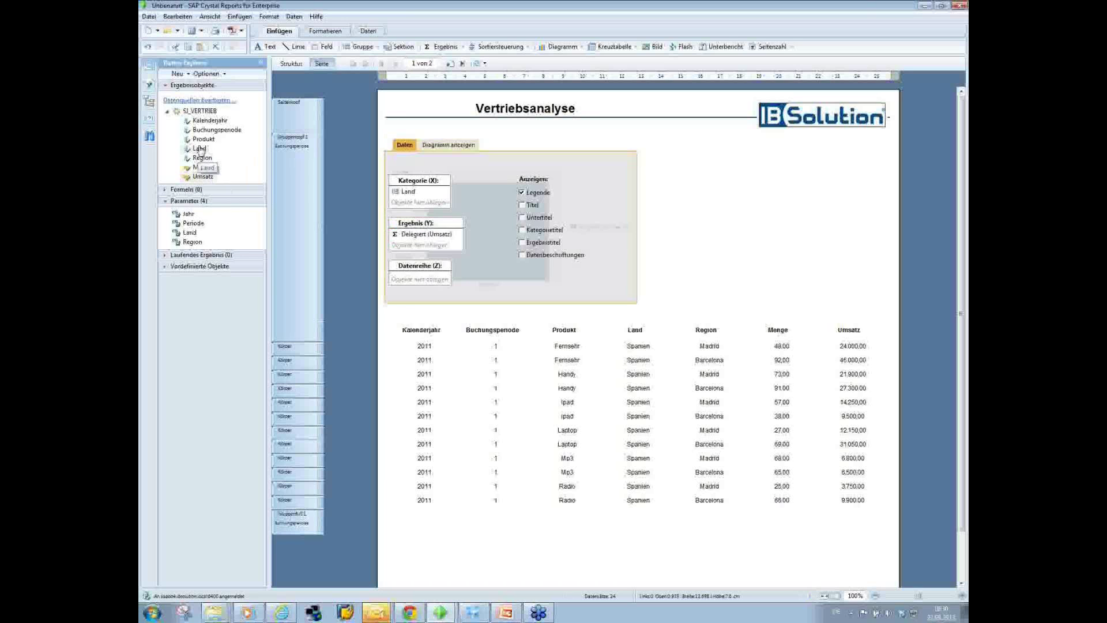
{"action": "left_click_drag", "start_coordinate": [202, 144], "coordinate": [426, 275]}
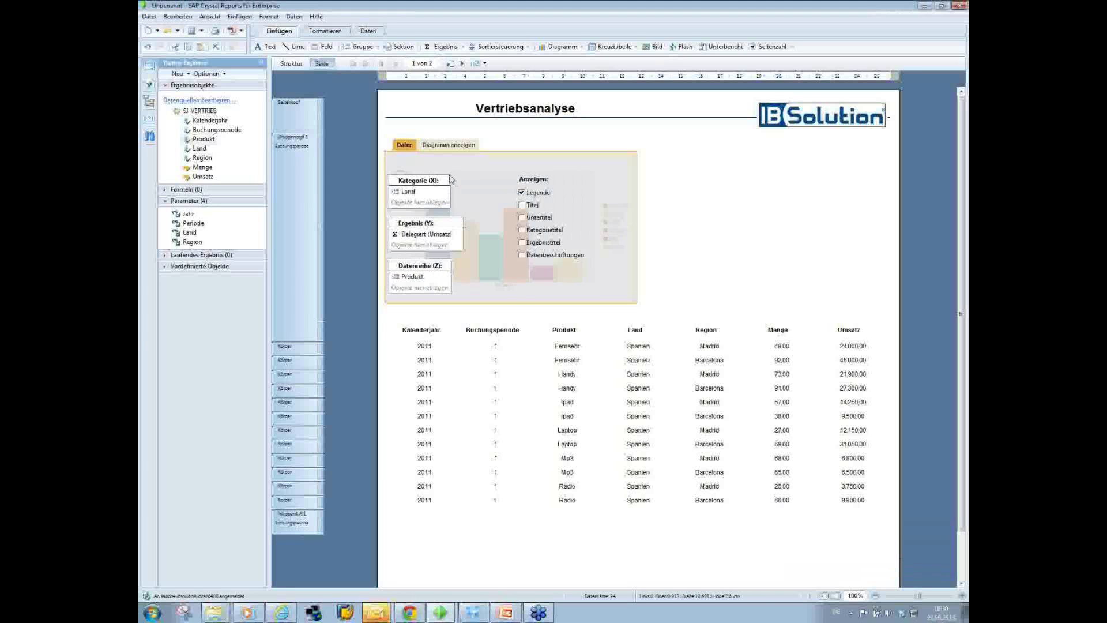
{"action": "left_click", "coordinate": [449, 144]}
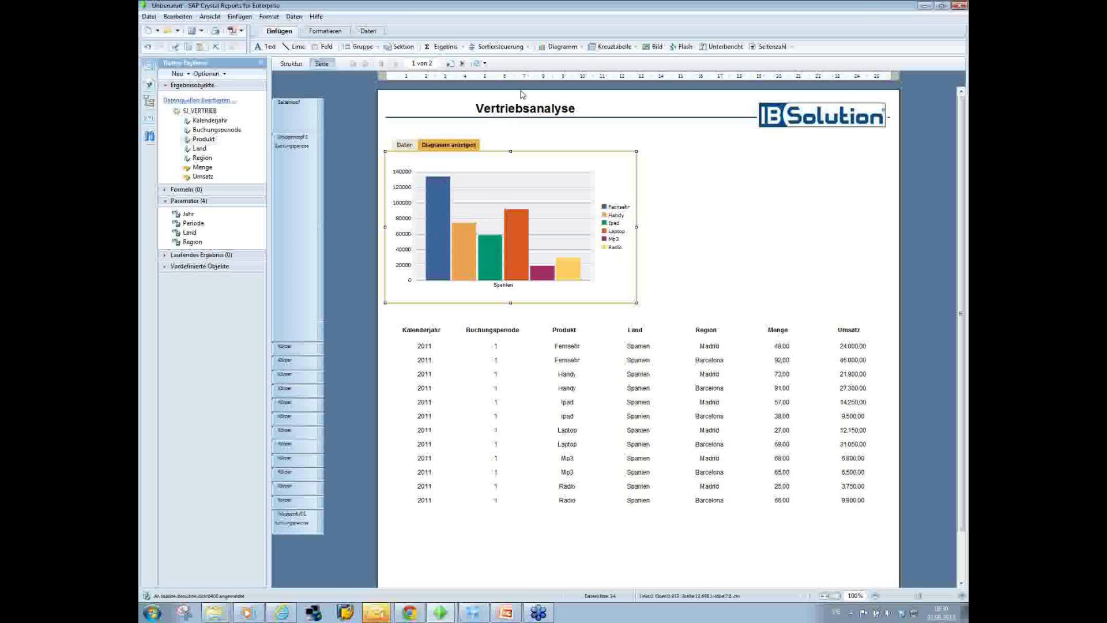
- Insert a pie chart beside the column chart in the upper group header section
{"action": "left_click", "coordinate": [560, 47]}
{"action": "mouse_move", "coordinate": [583, 65]}
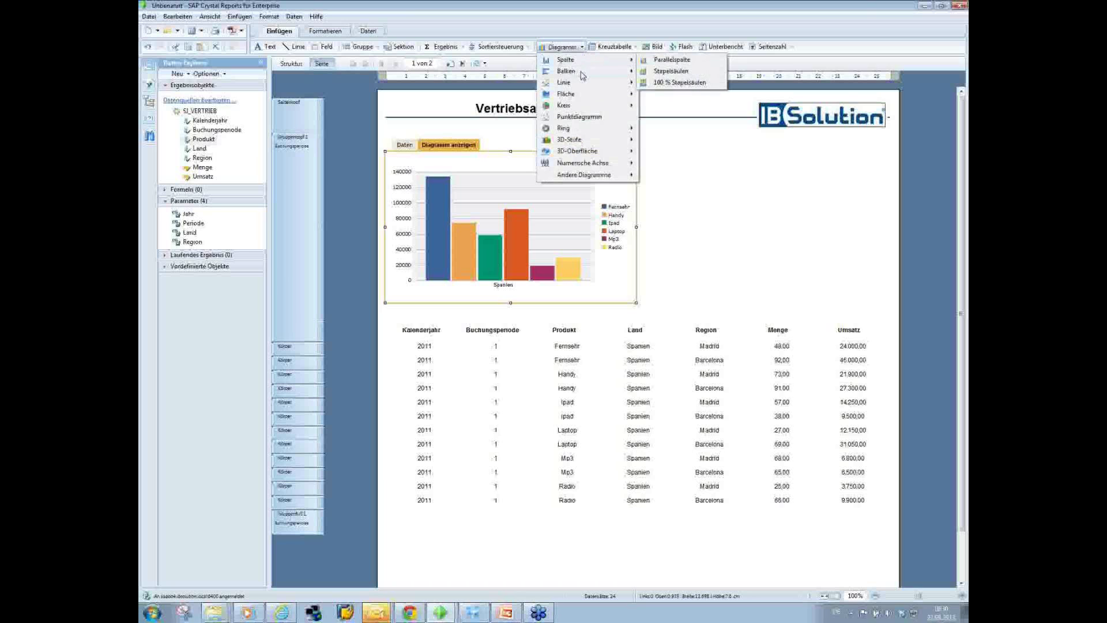
{"action": "left_click", "coordinate": [663, 107]}
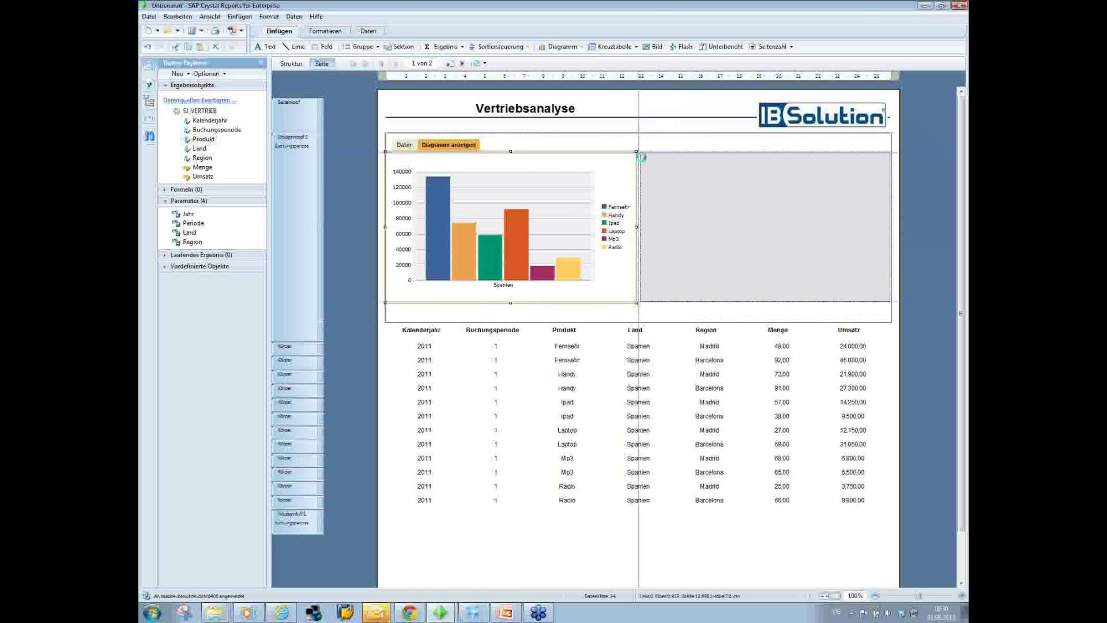
{"action": "left_click", "coordinate": [642, 157]}
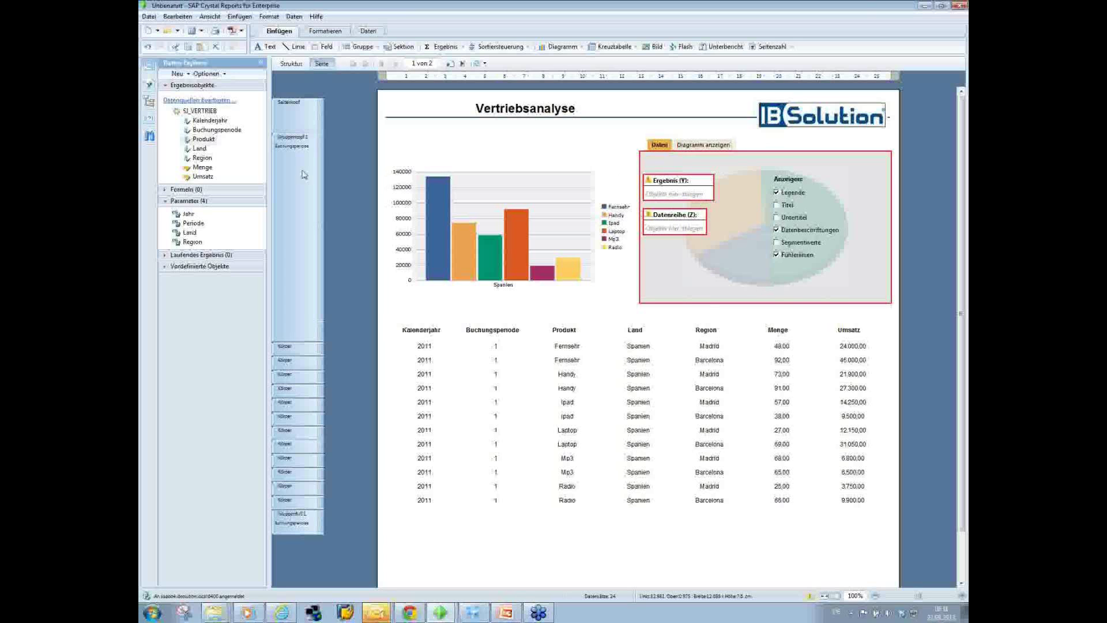
- Assign Menge as result and Produkt as data series of the pie chart, and display the chart
{"action": "left_click_drag", "start_coordinate": [203, 167], "coordinate": [672, 190]}
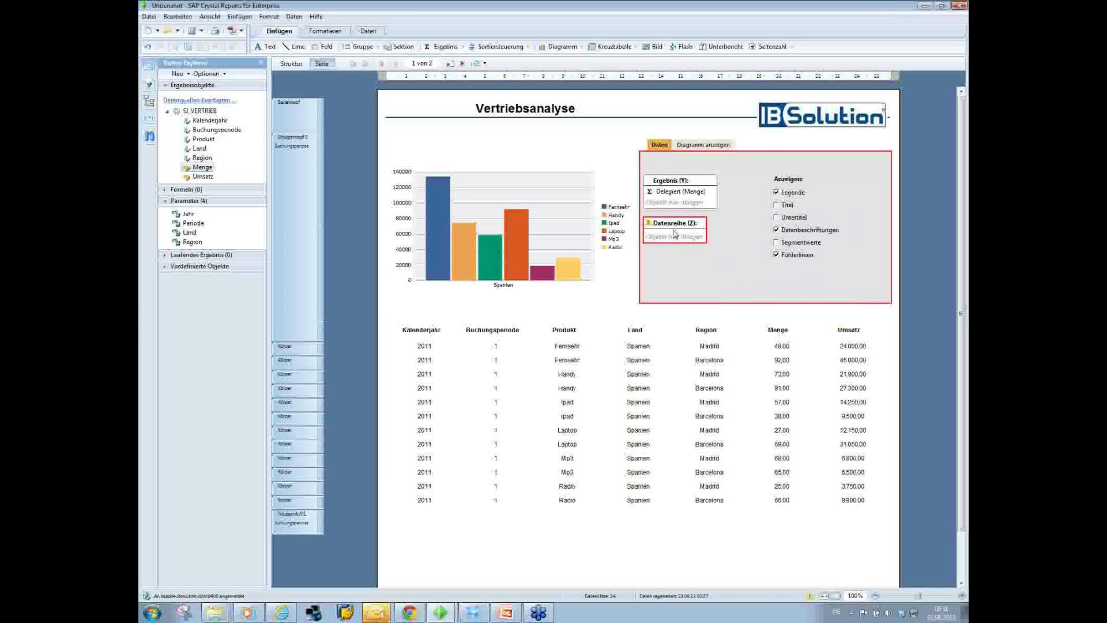
{"action": "left_click_drag", "start_coordinate": [203, 139], "coordinate": [691, 237]}
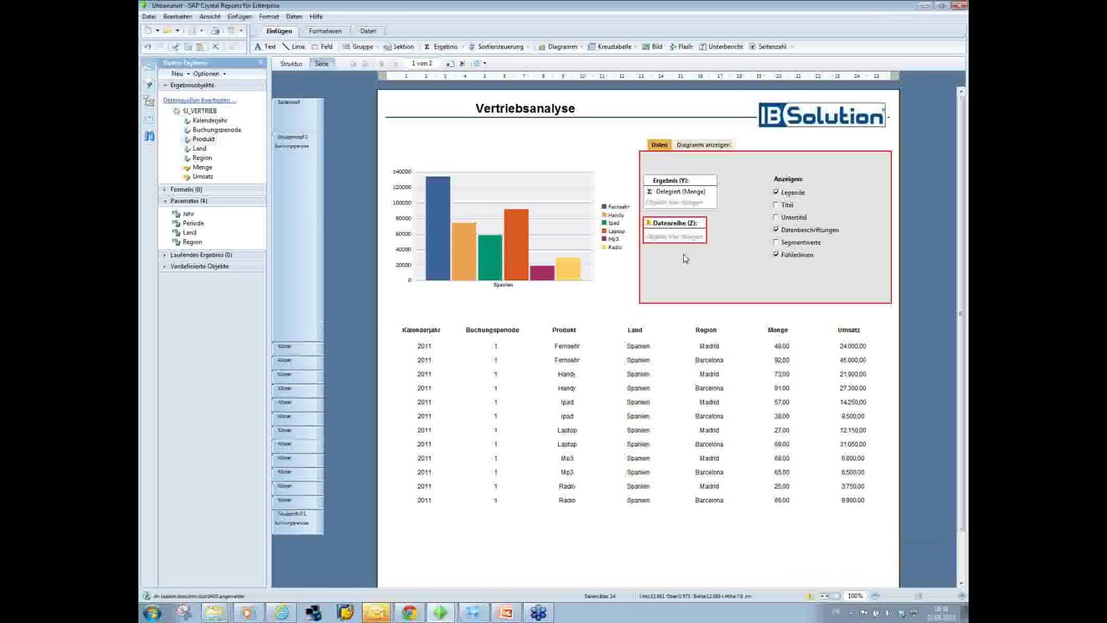
{"action": "left_click", "coordinate": [698, 147]}
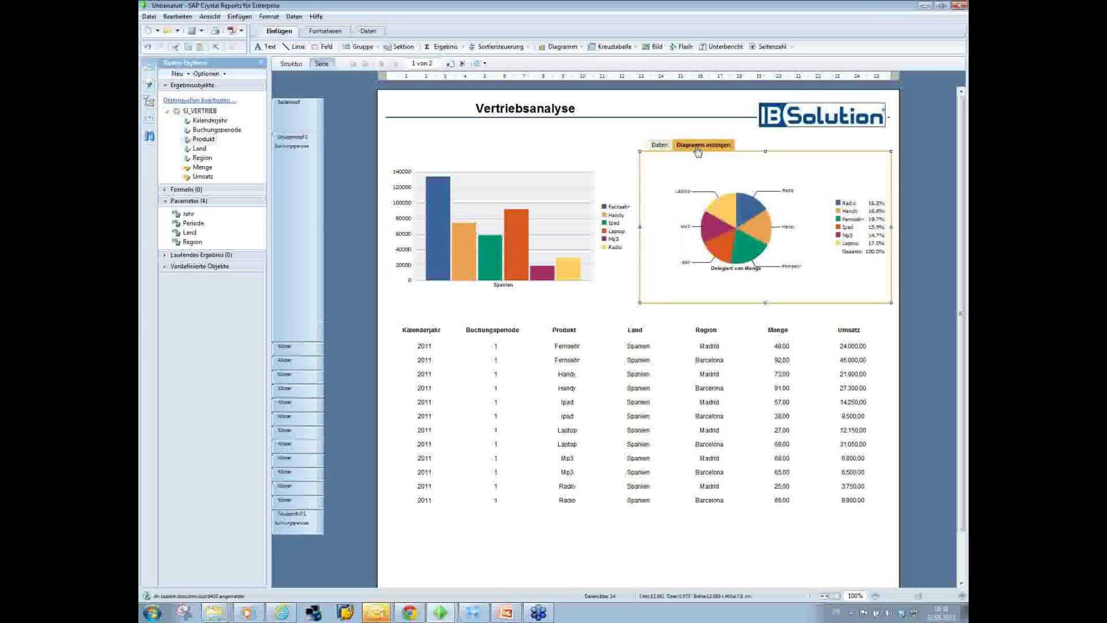
{"action": "left_click", "coordinate": [919, 215]}
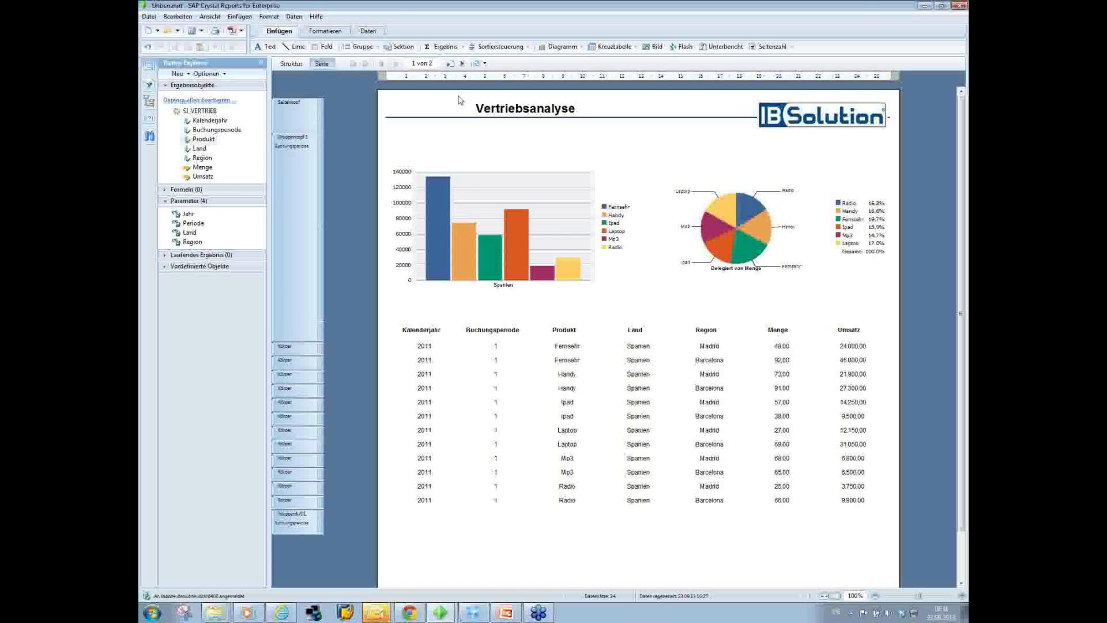
- Compare the charts and detail rows of the two Buchungsperiode groups on report pages 1 and 2
{"action": "left_click", "coordinate": [450, 64]}
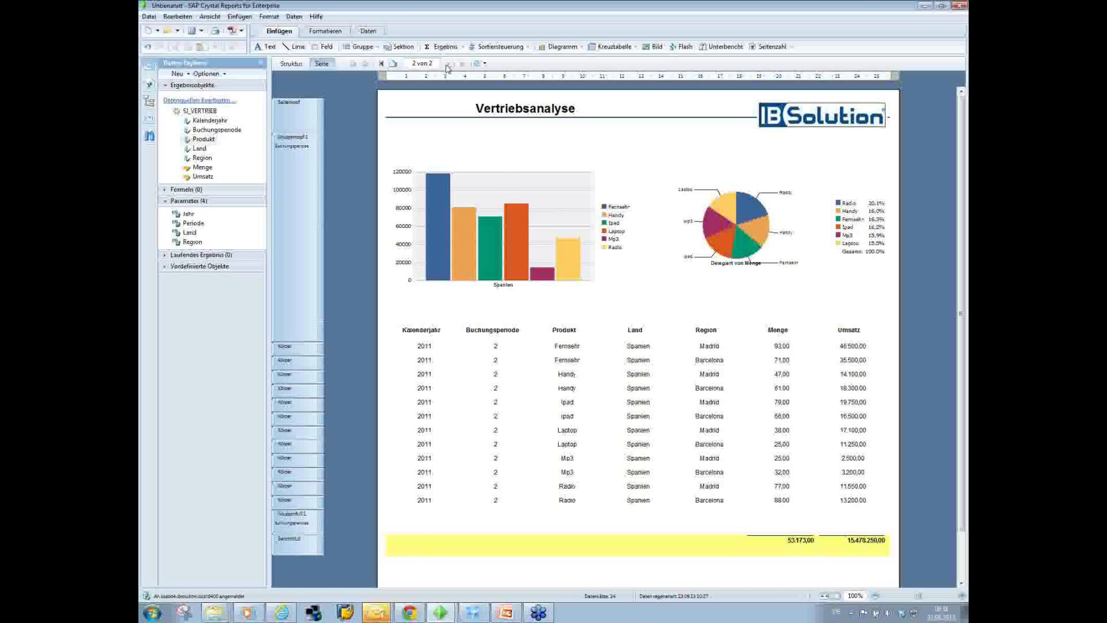
{"action": "left_click", "coordinate": [397, 64]}
{"action": "left_click", "coordinate": [451, 64]}
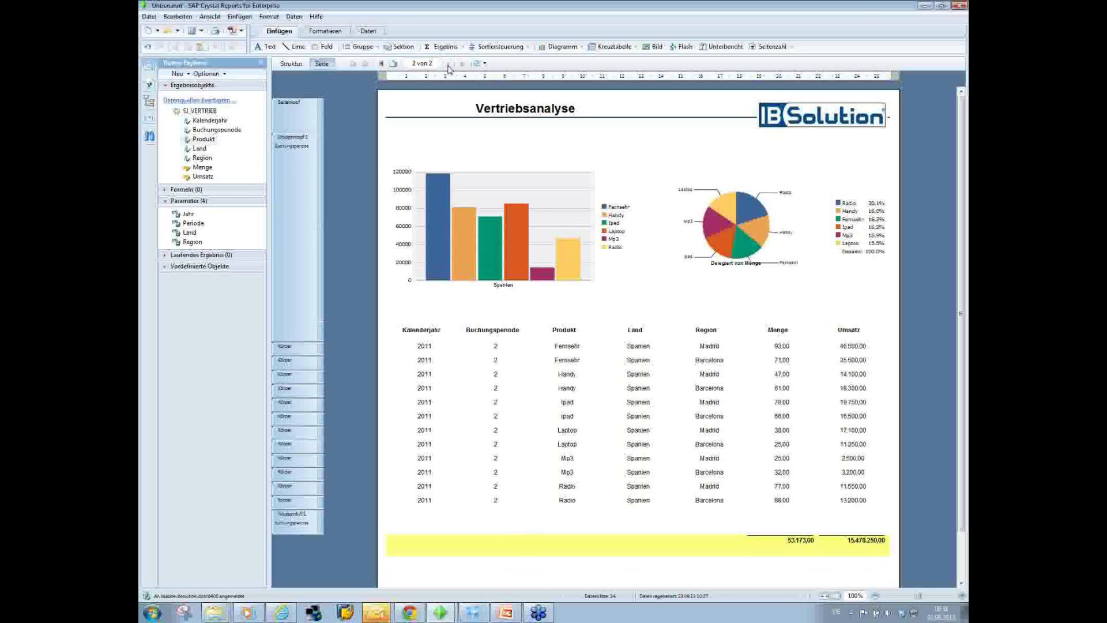
{"action": "left_click", "coordinate": [394, 64]}
{"action": "left_click", "coordinate": [450, 64]}
{"action": "left_click", "coordinate": [394, 64]}
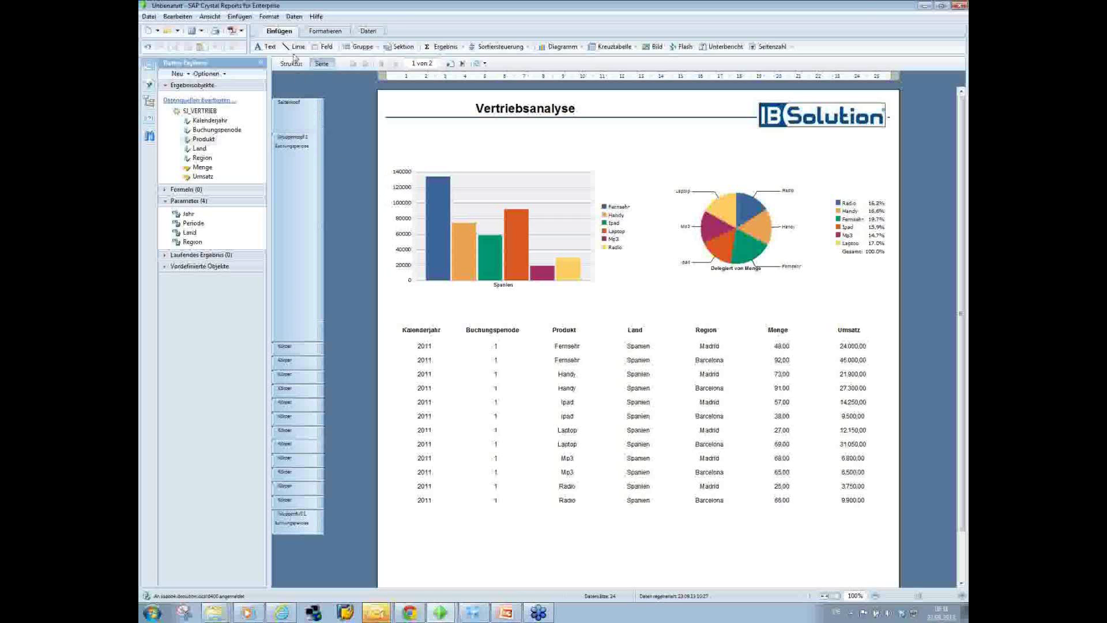
- Underline all column headings from Kalenderjahr through Umsatz
{"action": "left_click", "coordinate": [323, 31]}
{"action": "left_click", "coordinate": [279, 31]}
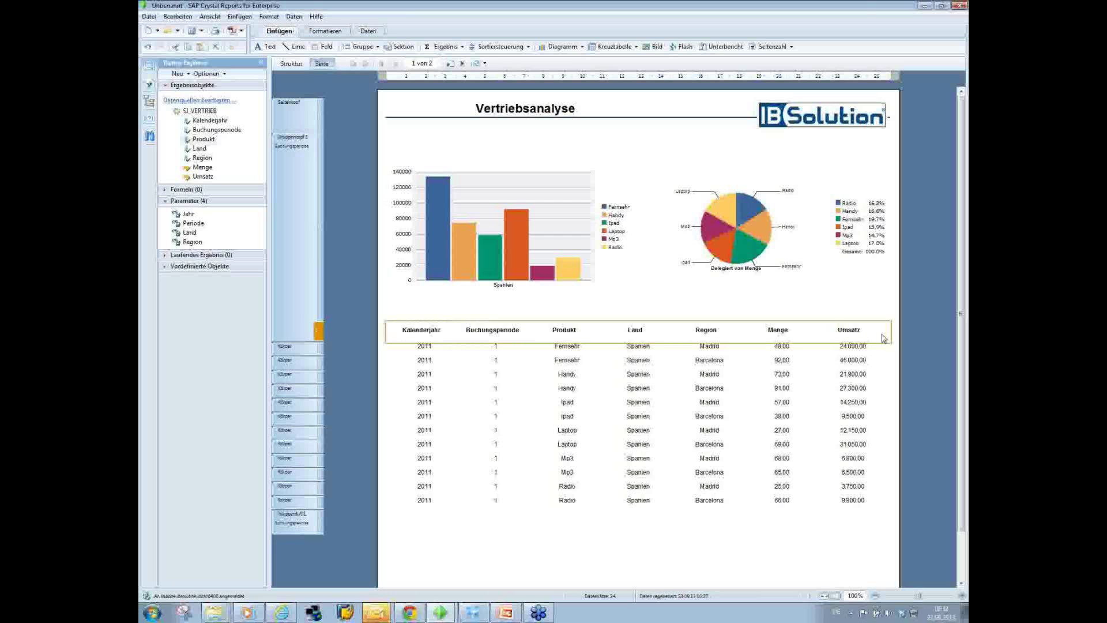
{"action": "left_click_drag", "start_coordinate": [740, 330], "coordinate": [404, 320]}
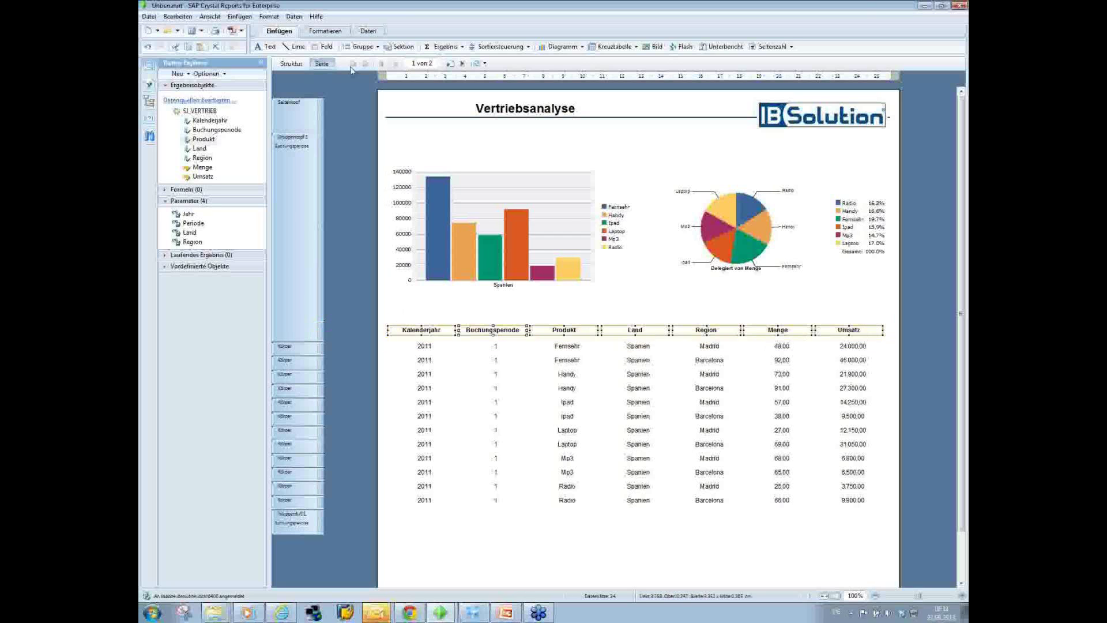
{"action": "left_click", "coordinate": [333, 33]}
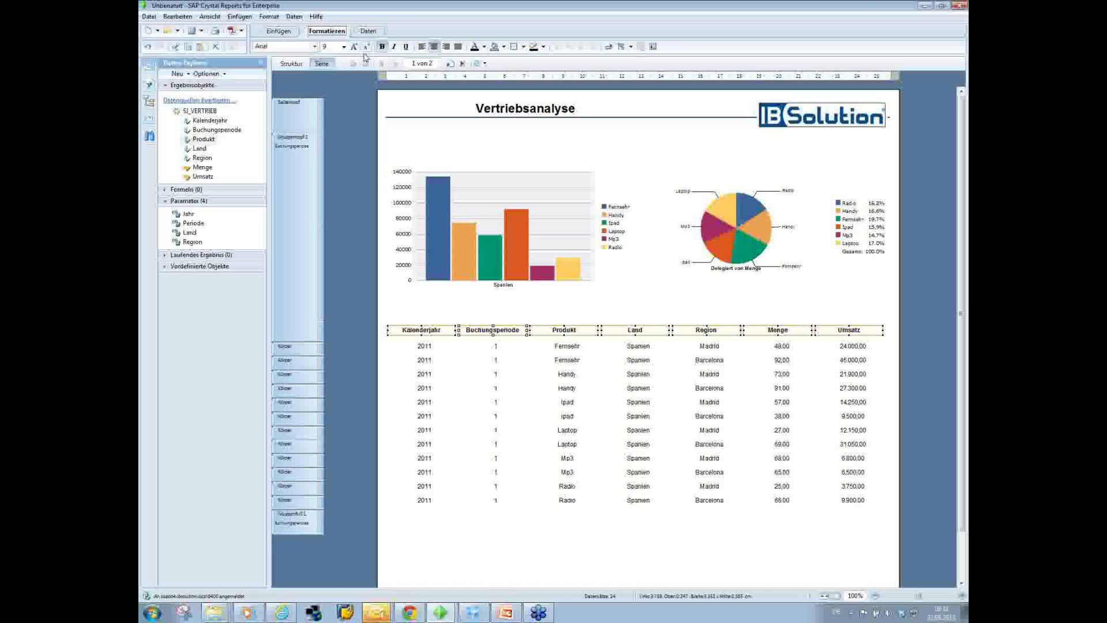
{"action": "left_click", "coordinate": [406, 47]}
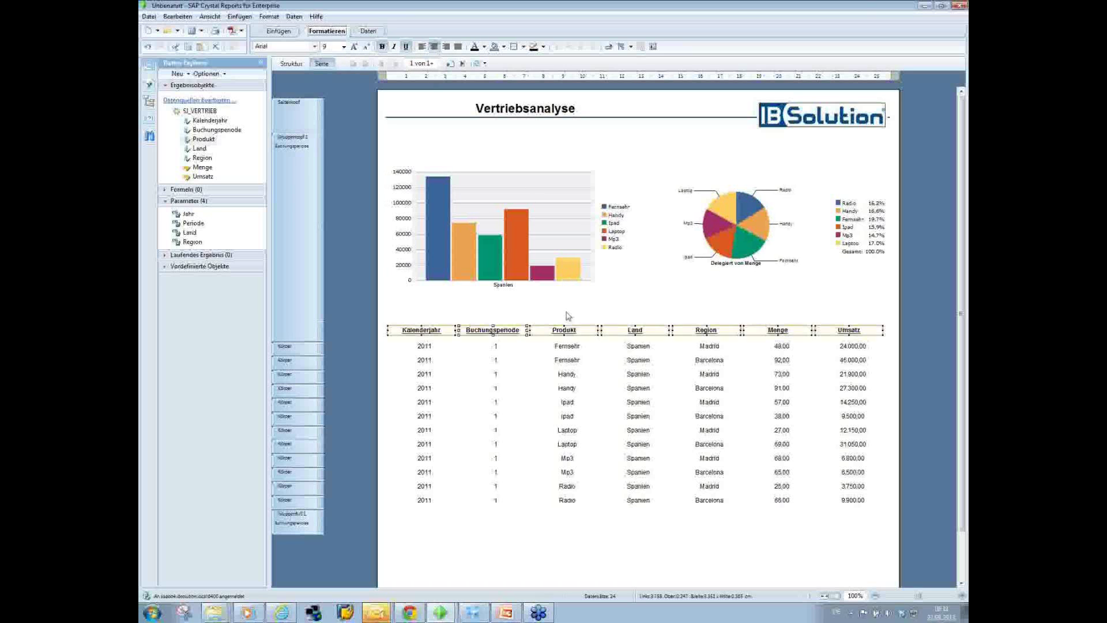
{"action": "left_click", "coordinate": [539, 466]}
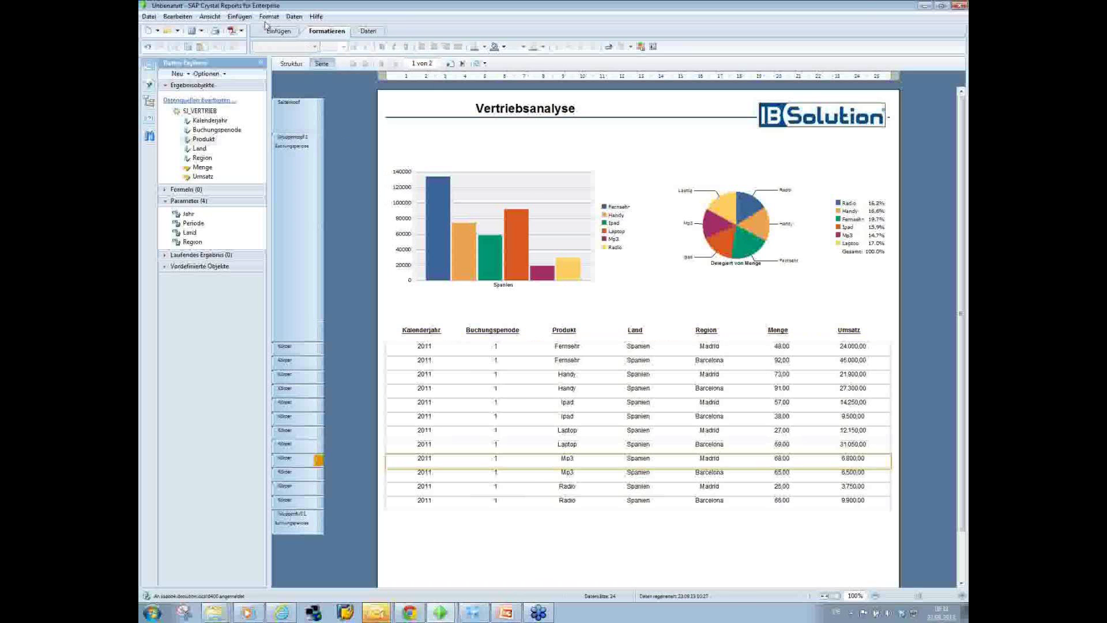
- Draw a box enclosing the column headings and all body rows of the Buchungsperiode group
{"action": "left_click", "coordinate": [282, 35]}
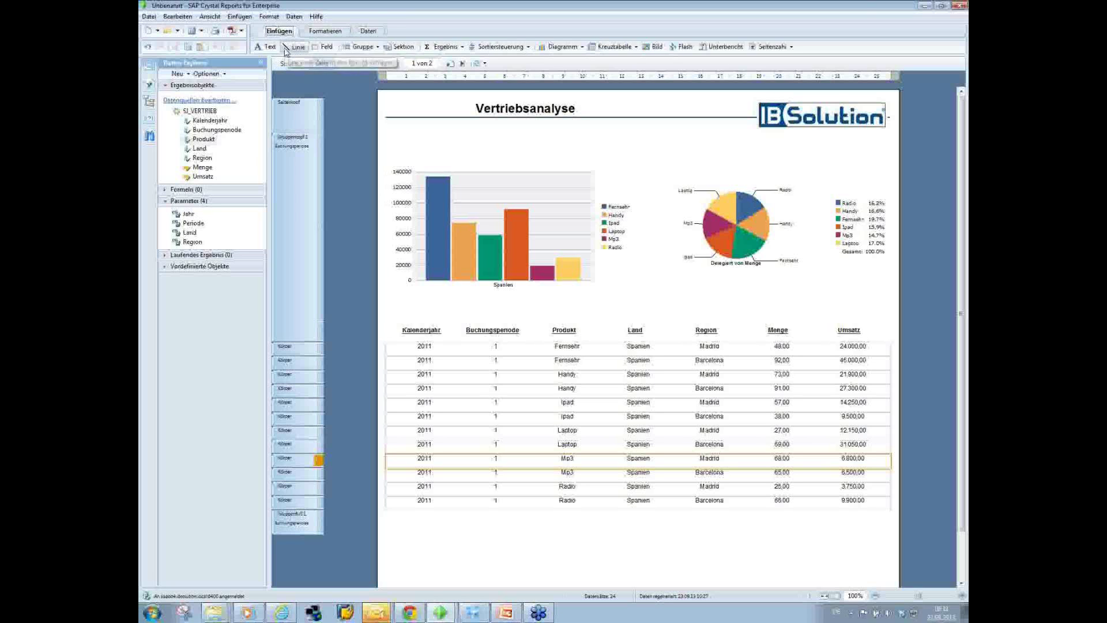
{"action": "left_click", "coordinate": [324, 52]}
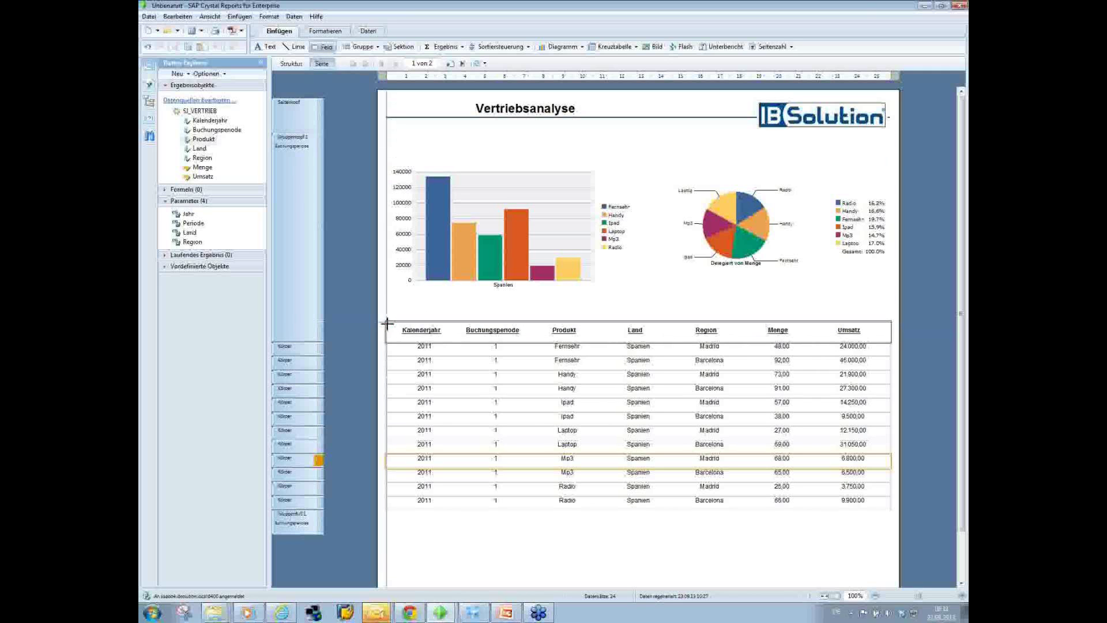
{"action": "left_click_drag", "start_coordinate": [386, 324], "coordinate": [892, 451]}
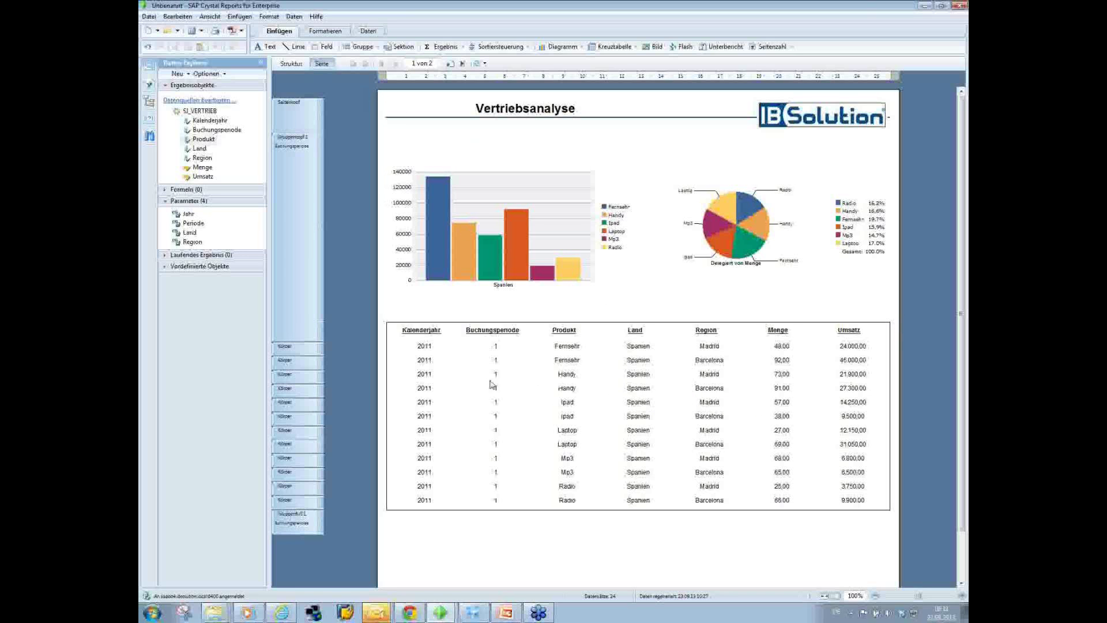
- Switch to the other open Vertriebsanalyse report to examine its charts and table formatting
{"action": "mouse_move", "coordinate": [441, 613]}
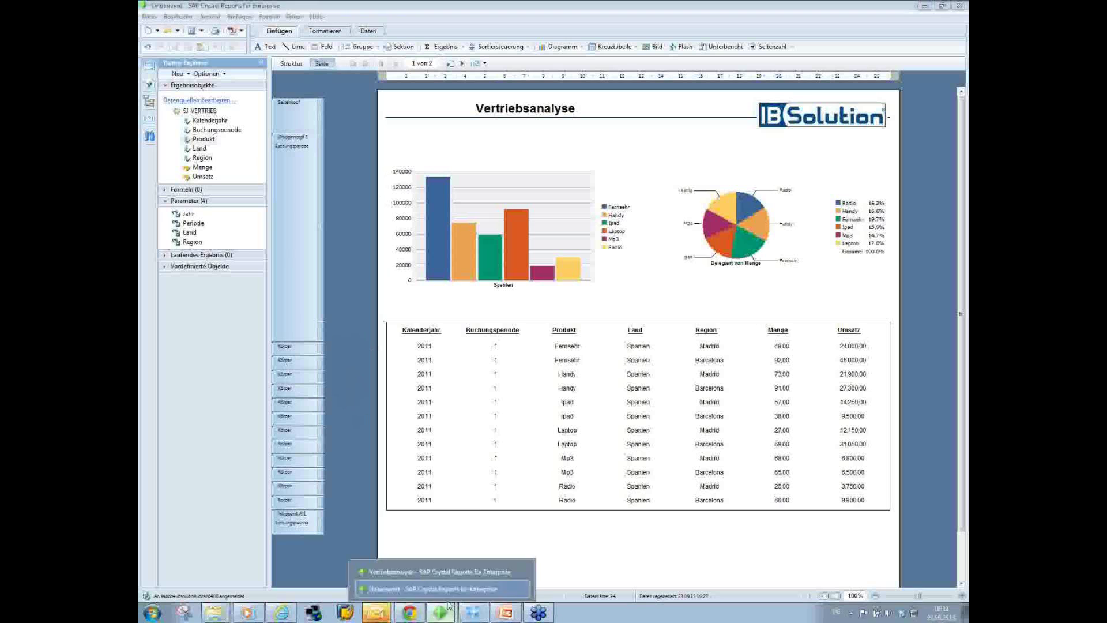
{"action": "left_click", "coordinate": [437, 574]}
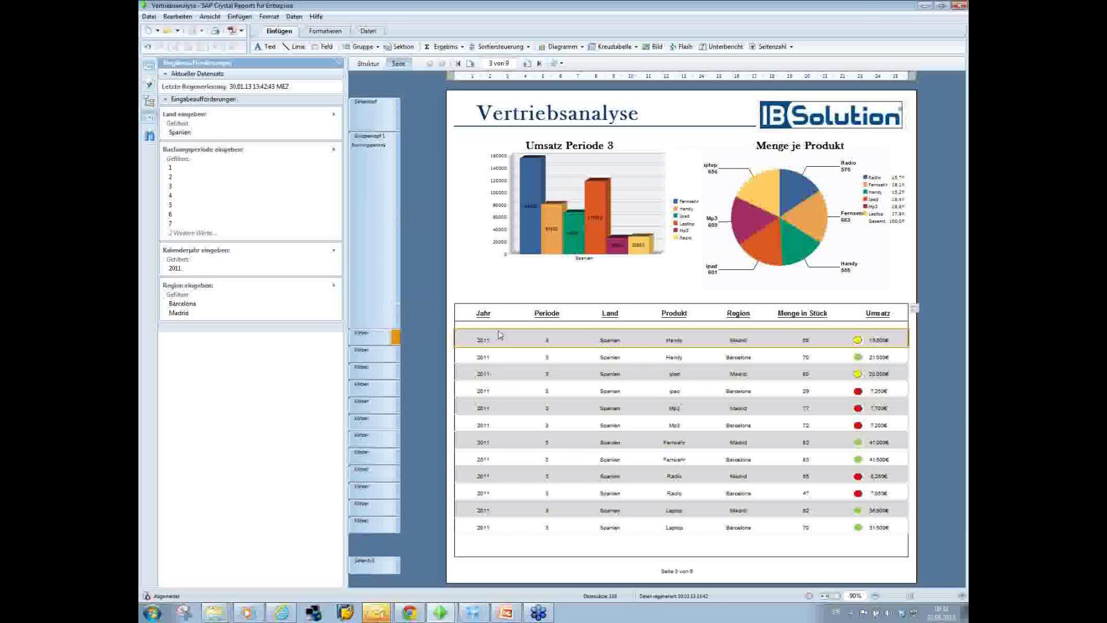
- Return to the unnamed Vertriebsanalyse report and add a conditional formatting rule to its body section for Region Gleich Madrid
{"action": "mouse_move", "coordinate": [470, 614]}
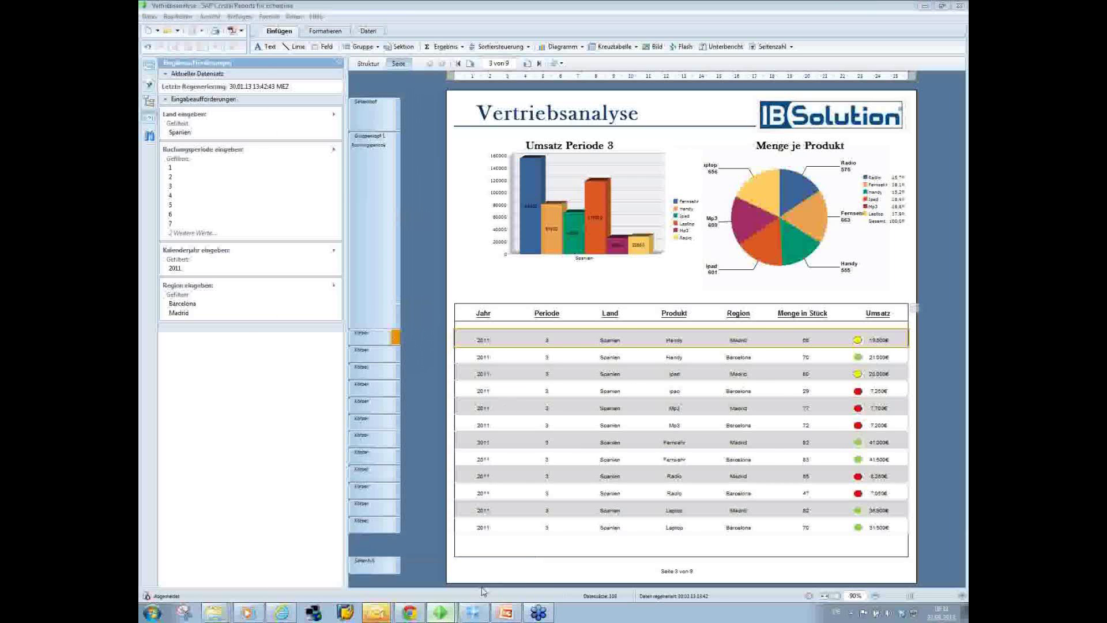
{"action": "left_click", "coordinate": [483, 588]}
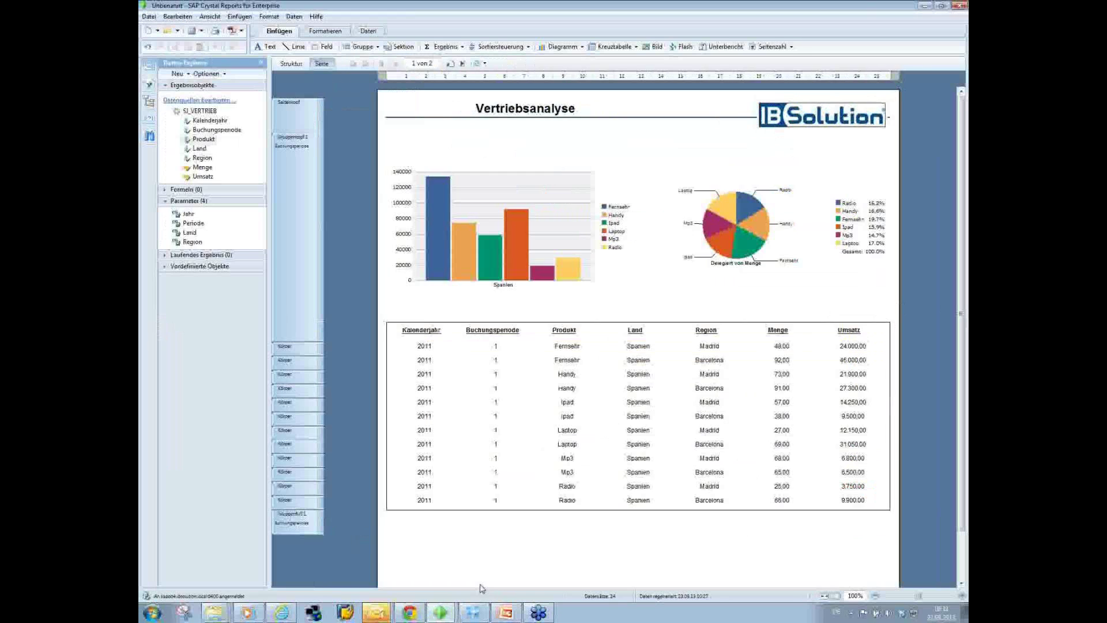
{"action": "left_click", "coordinate": [319, 349]}
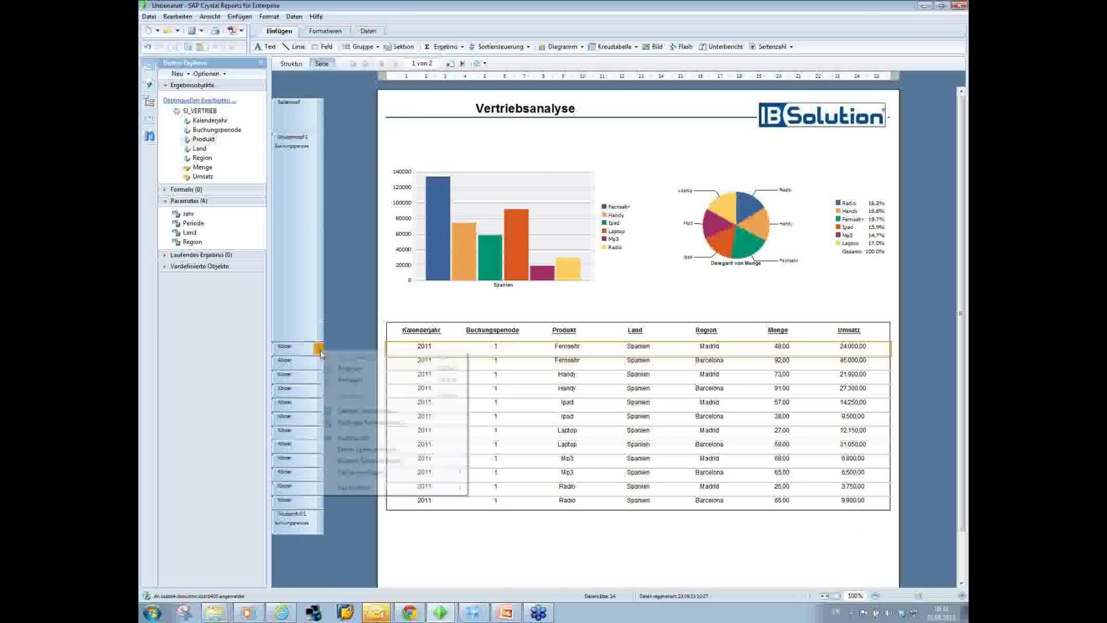
{"action": "left_click", "coordinate": [391, 424]}
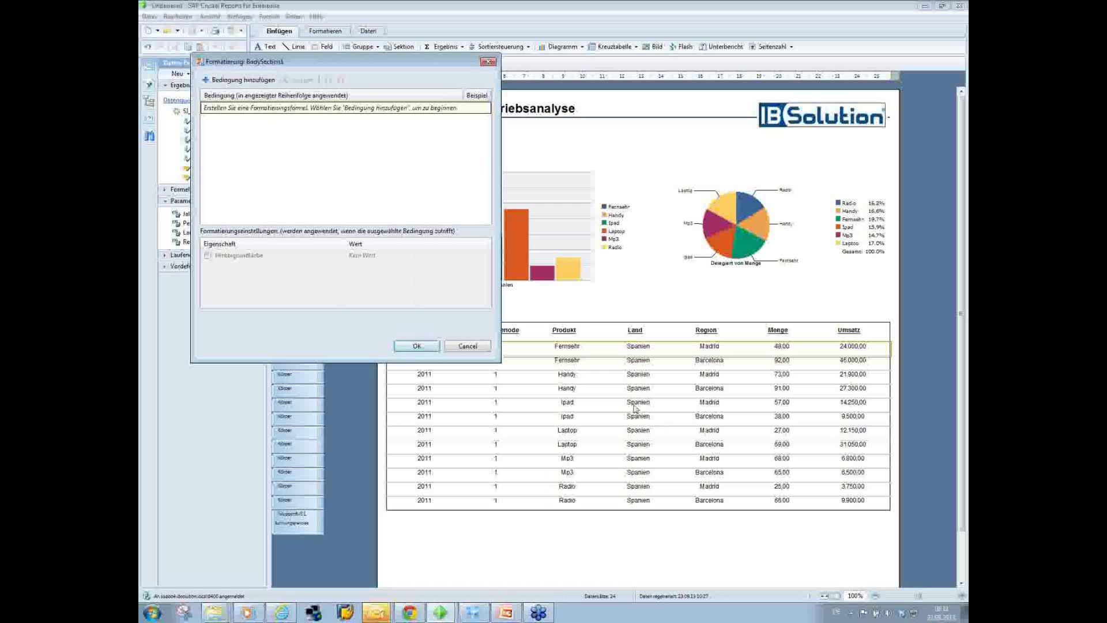
{"action": "left_click", "coordinate": [239, 84]}
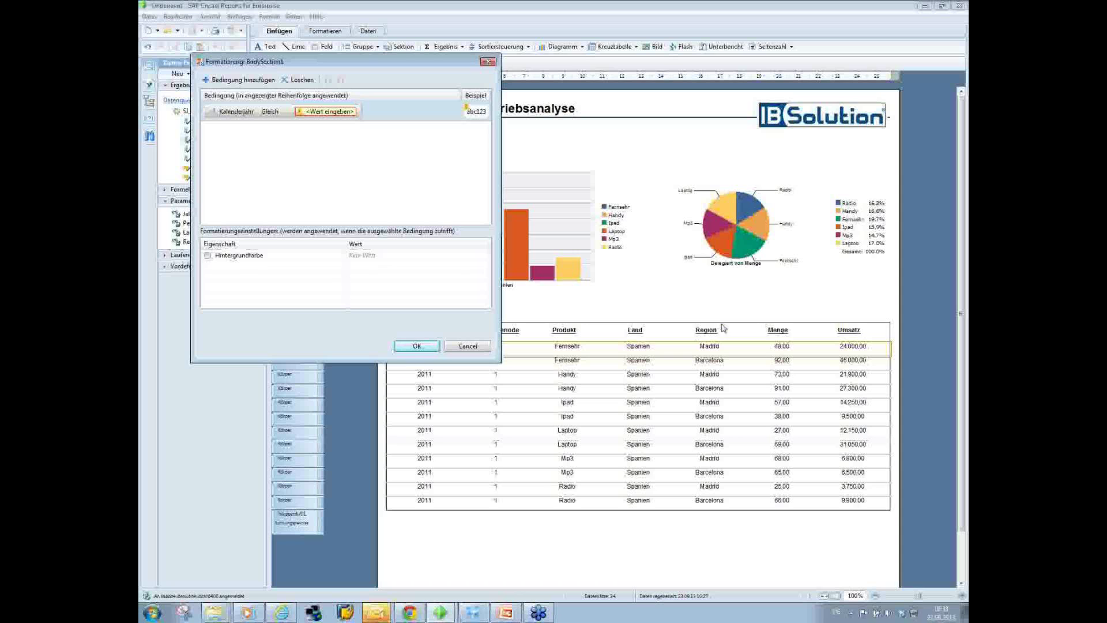
{"action": "left_click", "coordinate": [257, 112]}
{"action": "left_click", "coordinate": [234, 183]}
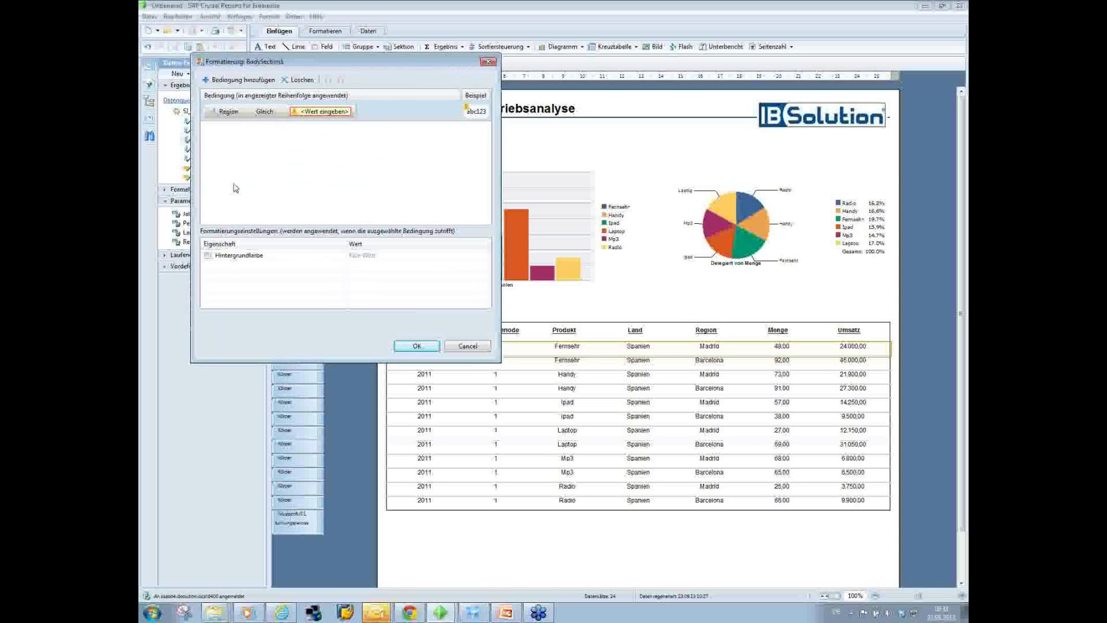
{"action": "left_click", "coordinate": [321, 112]}
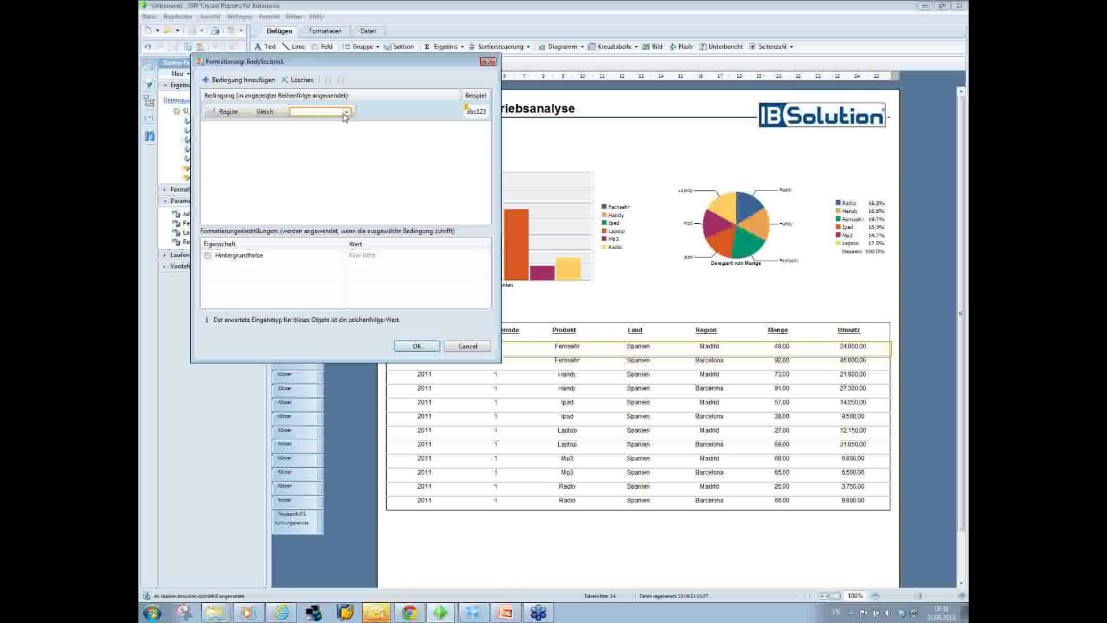
{"action": "left_click", "coordinate": [348, 112]}
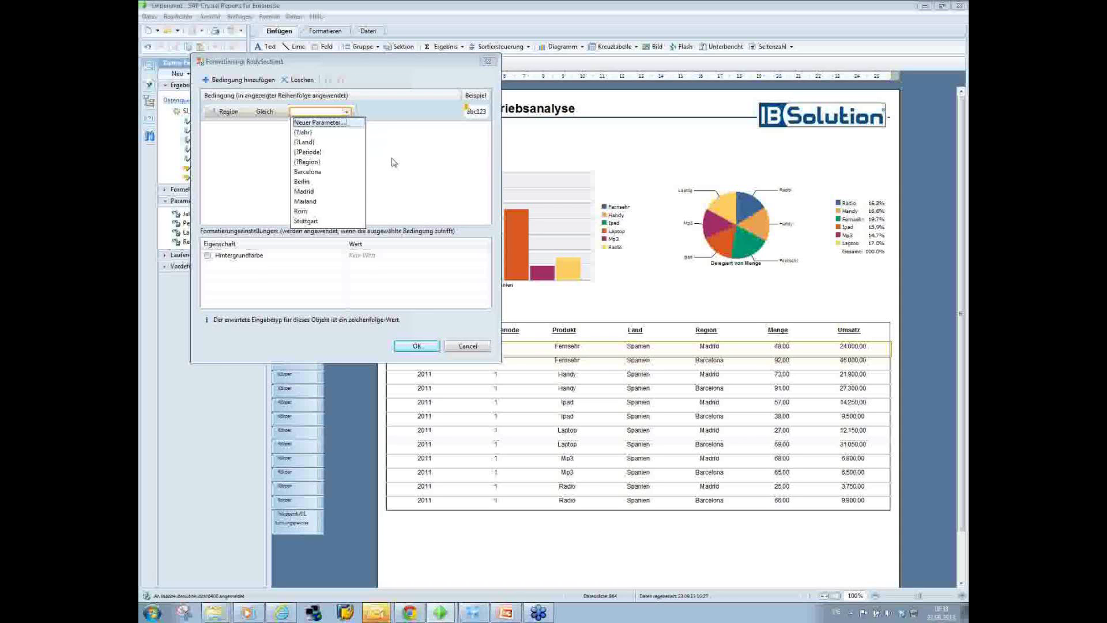
{"action": "left_click", "coordinate": [327, 191]}
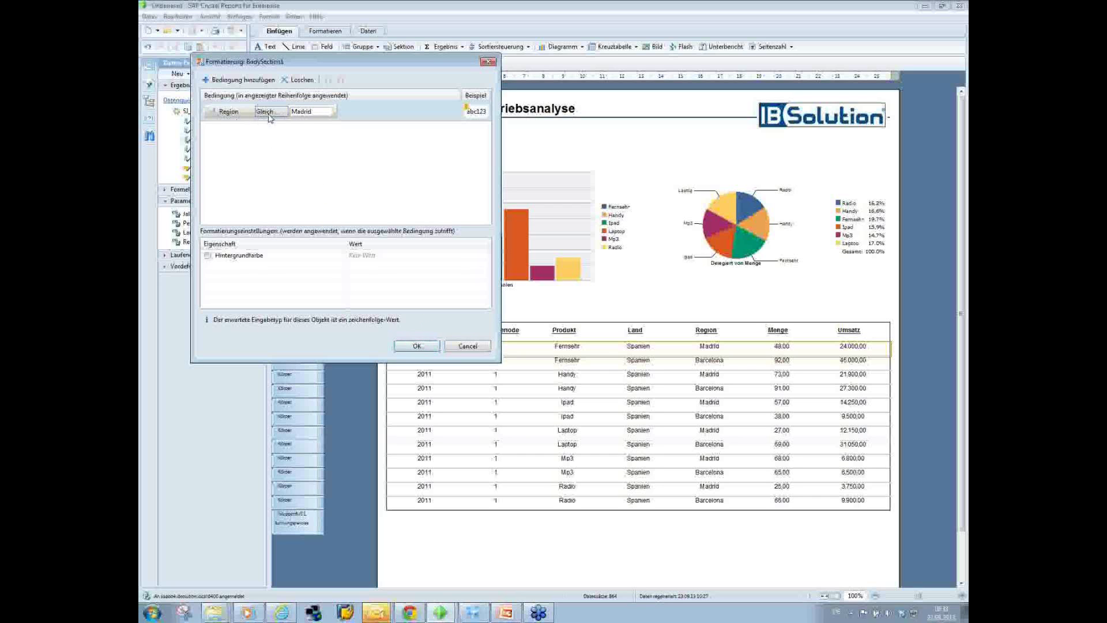
- Set the Madrid rule's background colour to light grey (r=216, g=216, b=216) and apply the formatting
{"action": "left_click", "coordinate": [207, 255]}
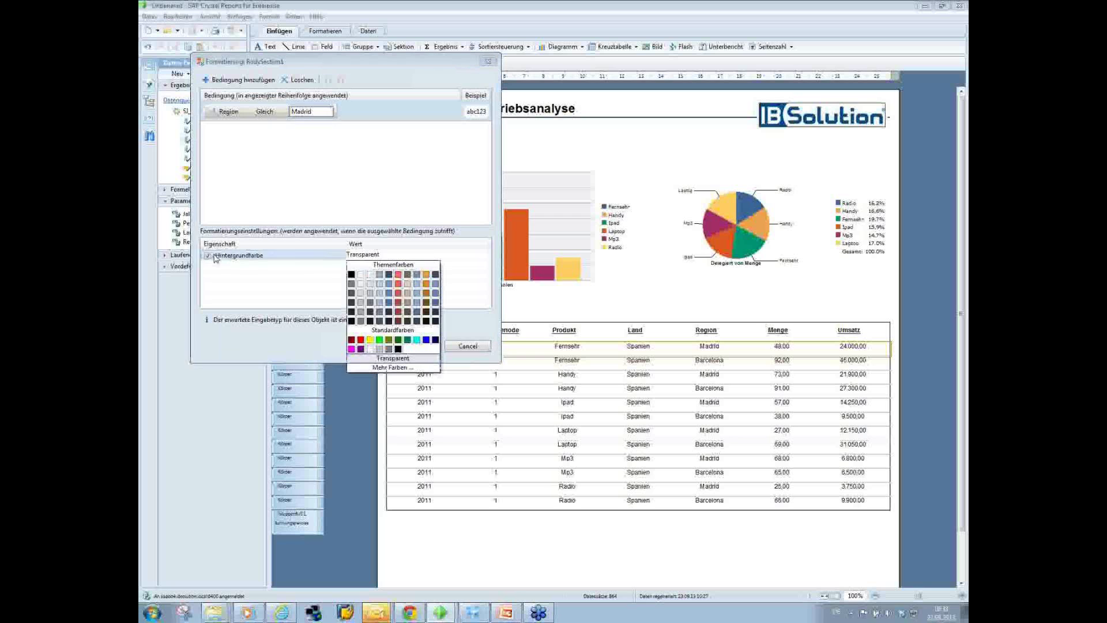
{"action": "left_click", "coordinate": [363, 298]}
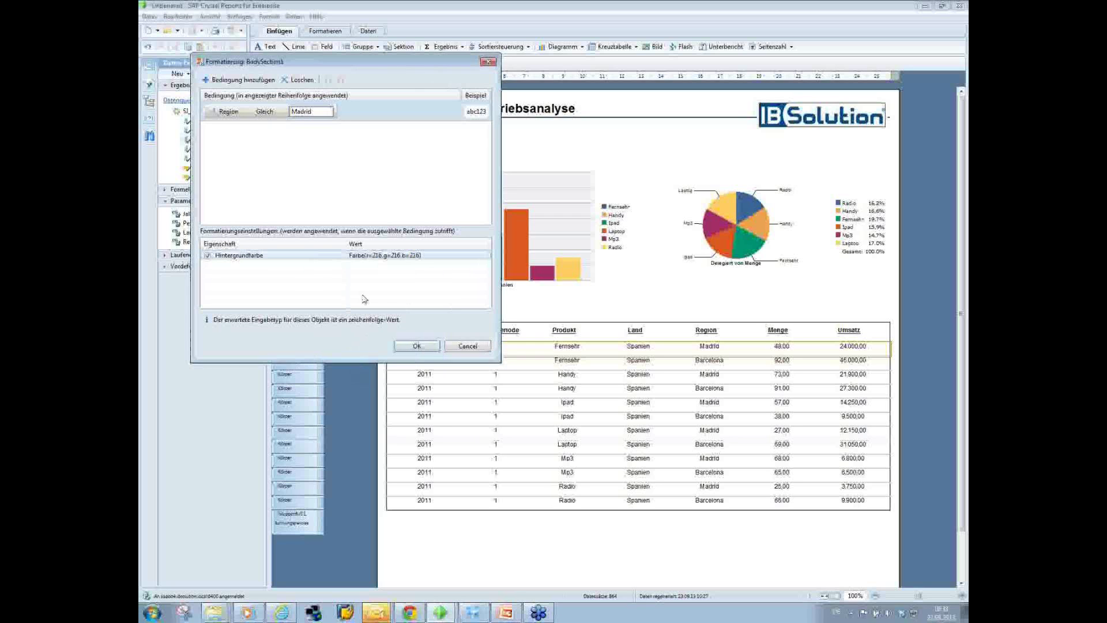
{"action": "left_click", "coordinate": [404, 347]}
- Extend the table box's lower edge down to the end of the Buchungsperiode group footer
{"action": "left_click", "coordinate": [930, 341]}
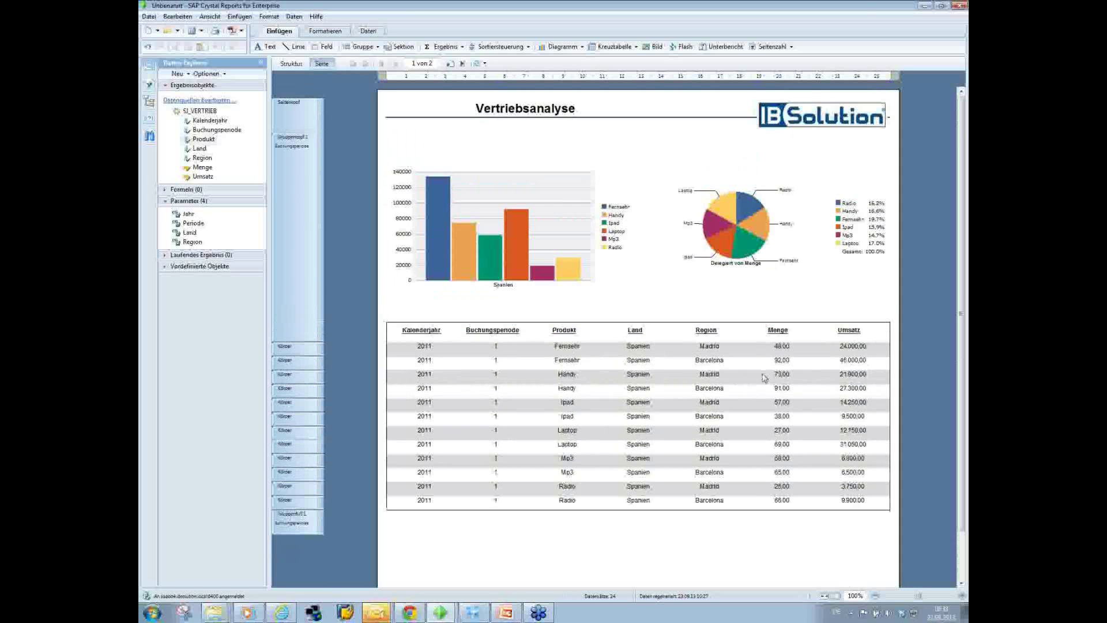
{"action": "left_click", "coordinate": [507, 510]}
{"action": "left_click_drag", "start_coordinate": [638, 511], "coordinate": [639, 539]}
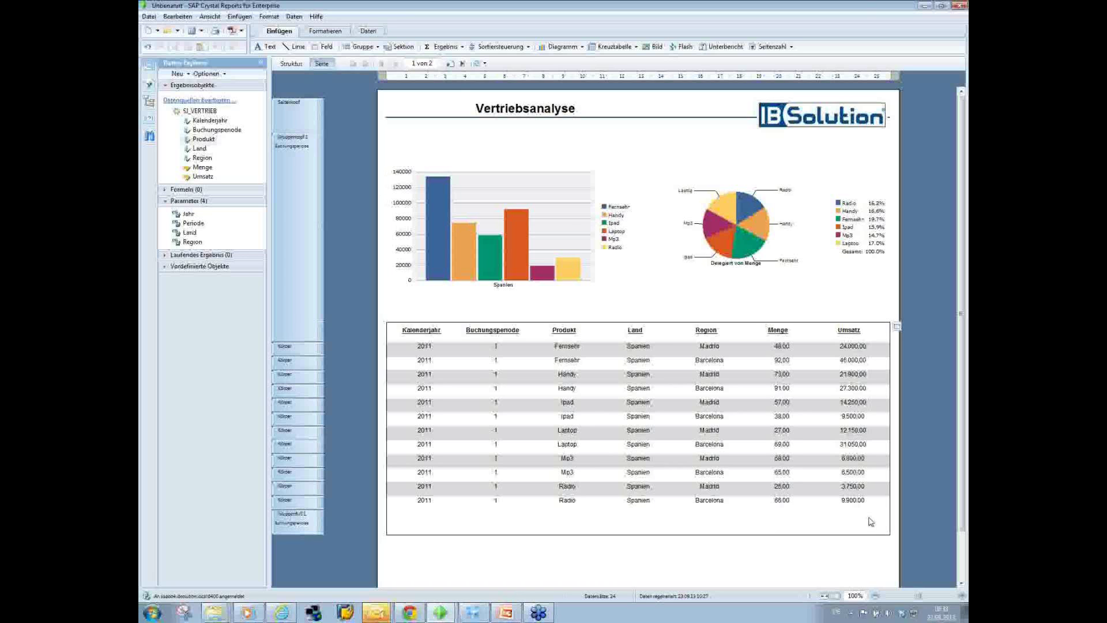
- Insert a Menge result with the Delegiert operation into the Buchungsperiode group footer beneath the Menge column
{"action": "left_click", "coordinate": [445, 47]}
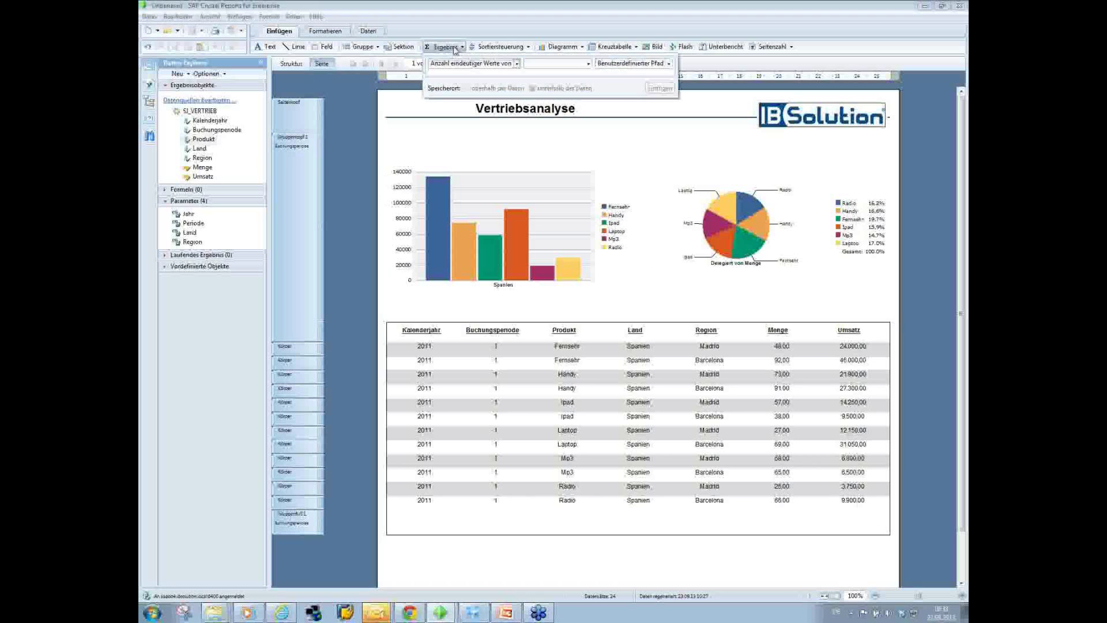
{"action": "left_click", "coordinate": [517, 64]}
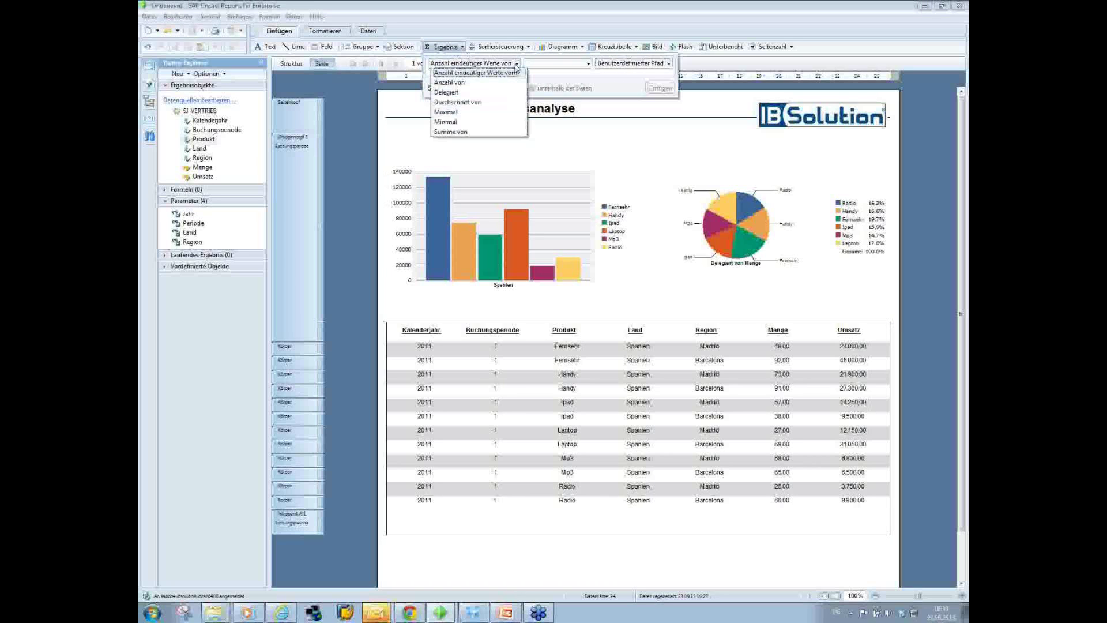
{"action": "left_click", "coordinate": [513, 132]}
{"action": "left_click", "coordinate": [540, 64]}
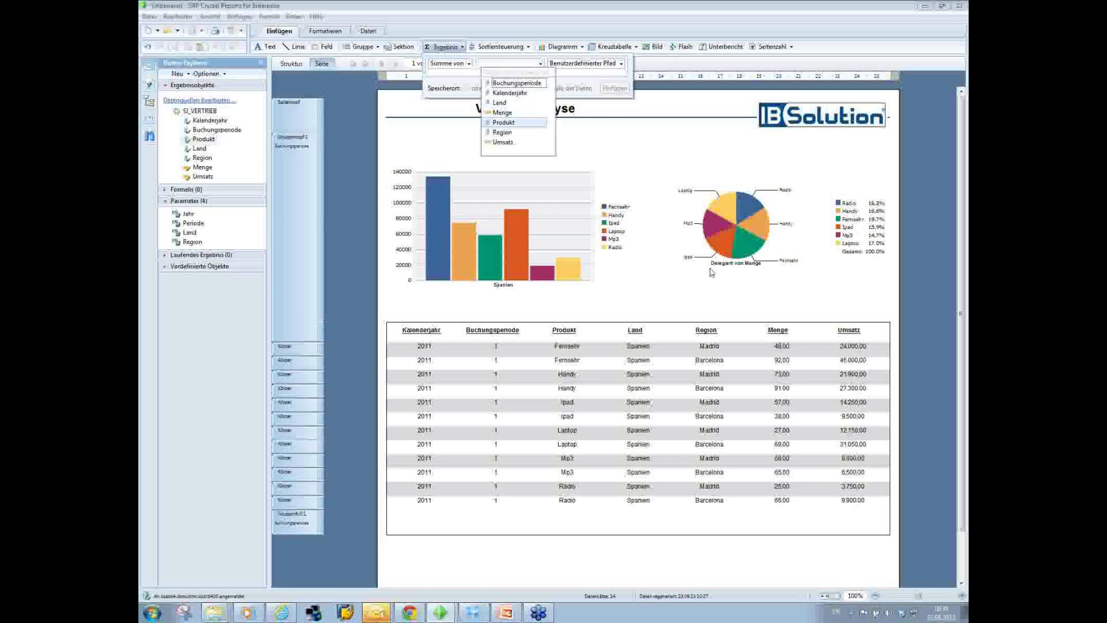
{"action": "left_click", "coordinate": [511, 113]}
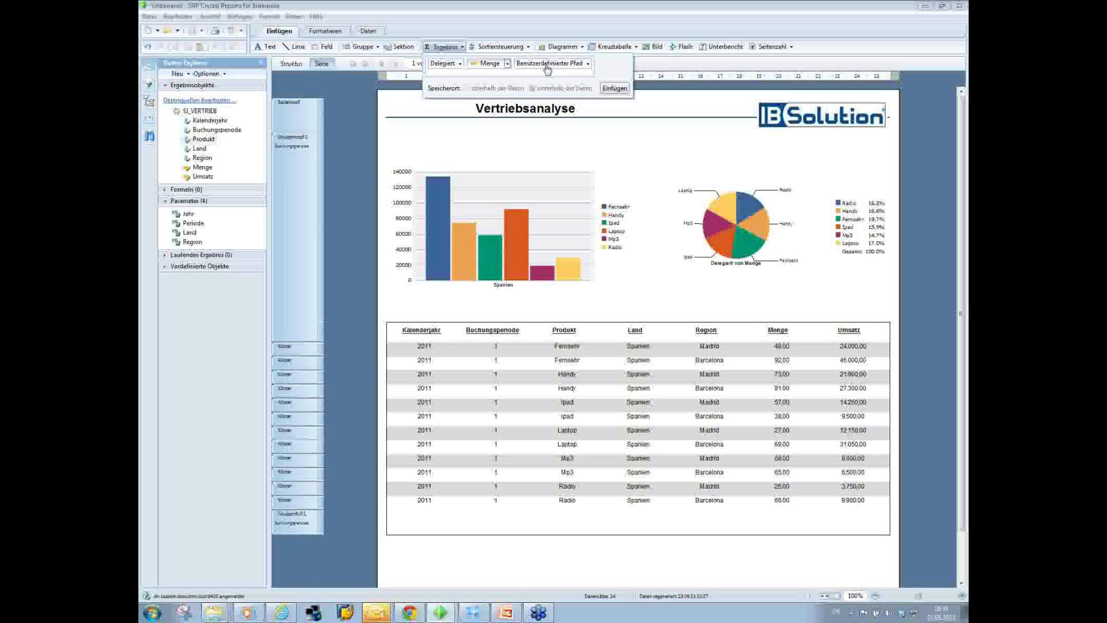
{"action": "left_click", "coordinate": [614, 89]}
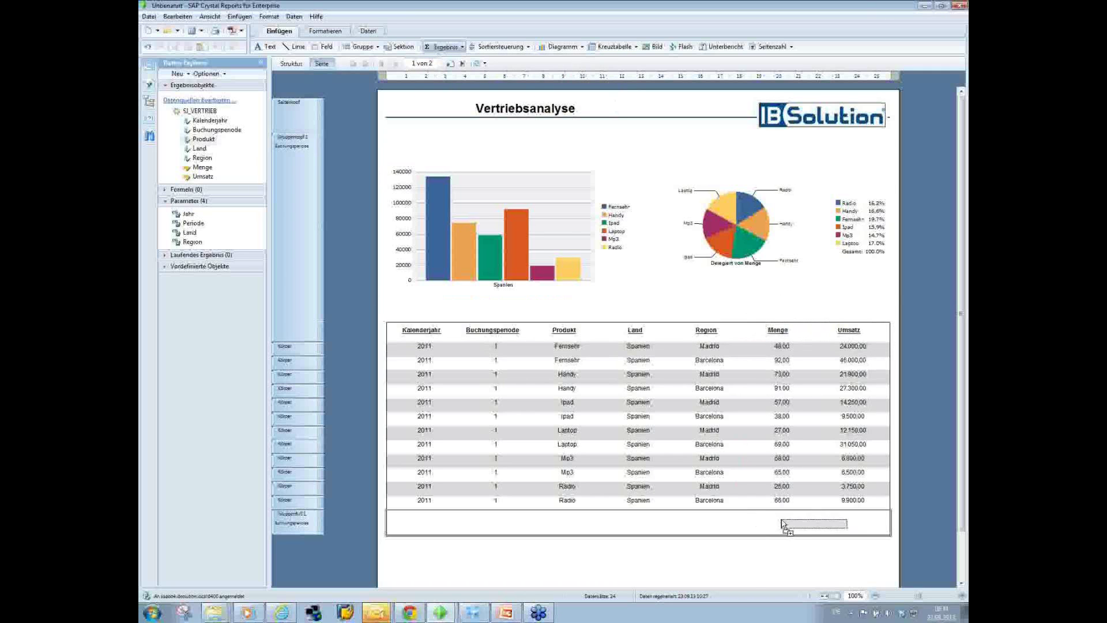
{"action": "left_click", "coordinate": [754, 522]}
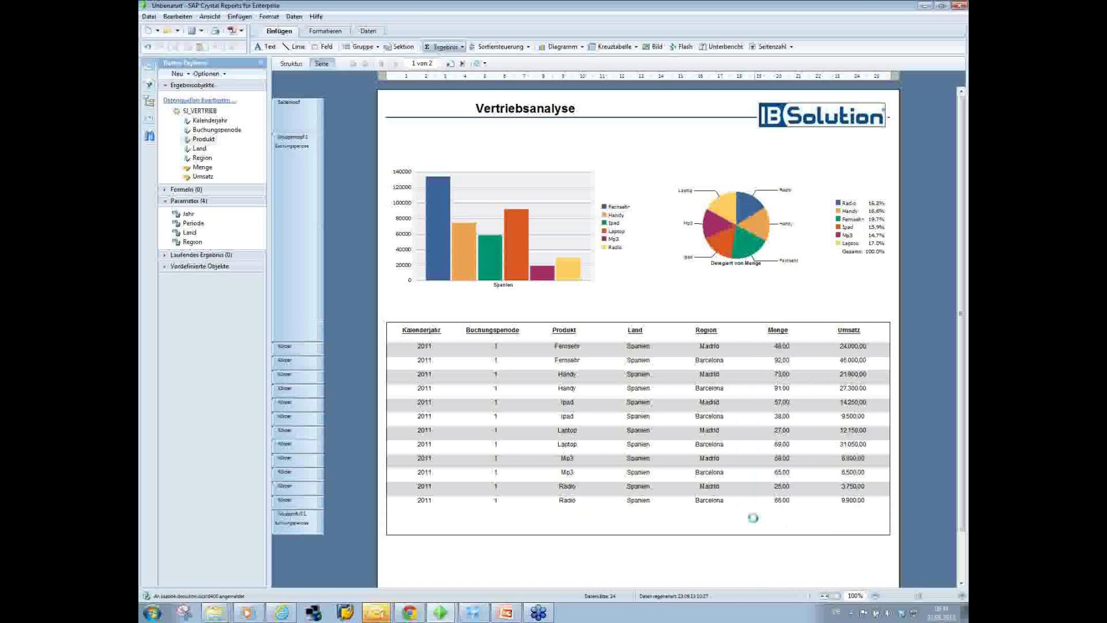
- Change the operation of the Menge result in the group footer to Summe
{"action": "right_click", "coordinate": [815, 525]}
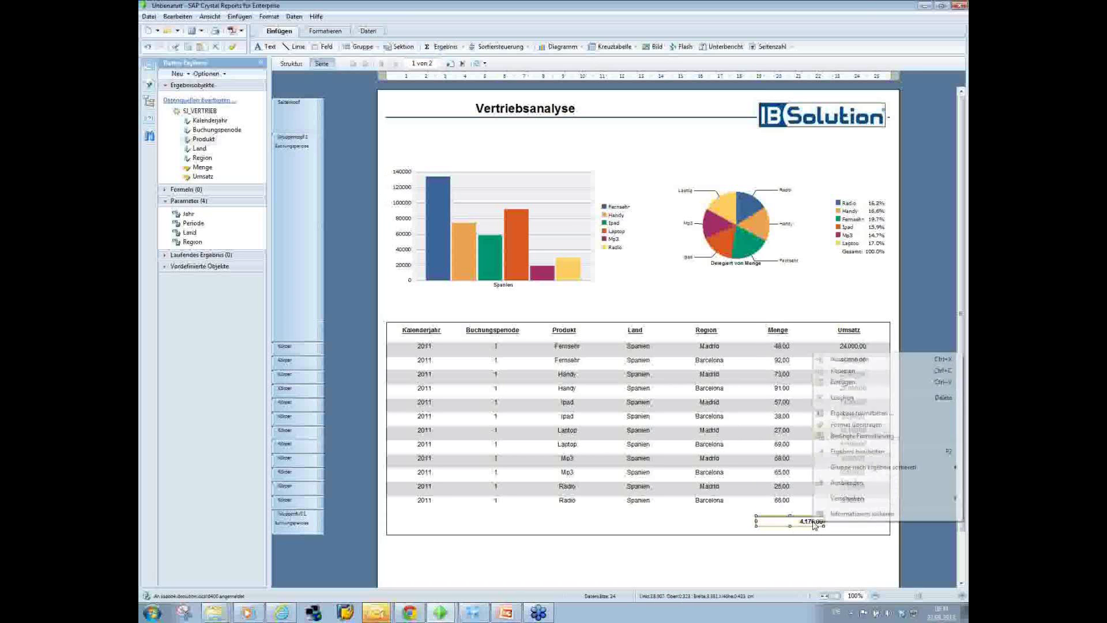
{"action": "left_click", "coordinate": [856, 453]}
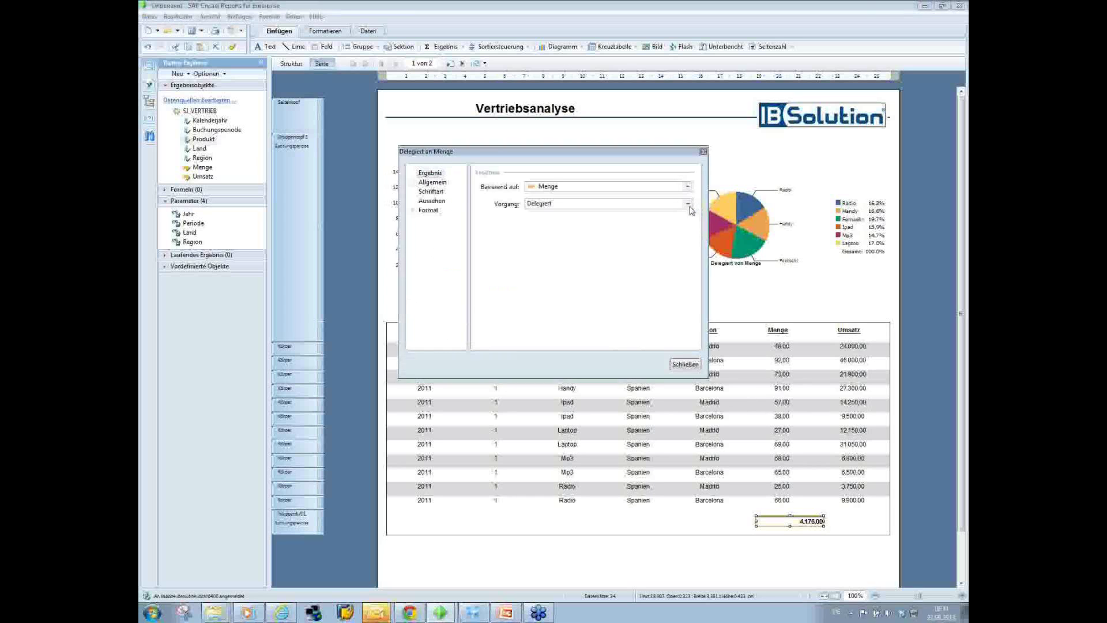
{"action": "left_click", "coordinate": [689, 204]}
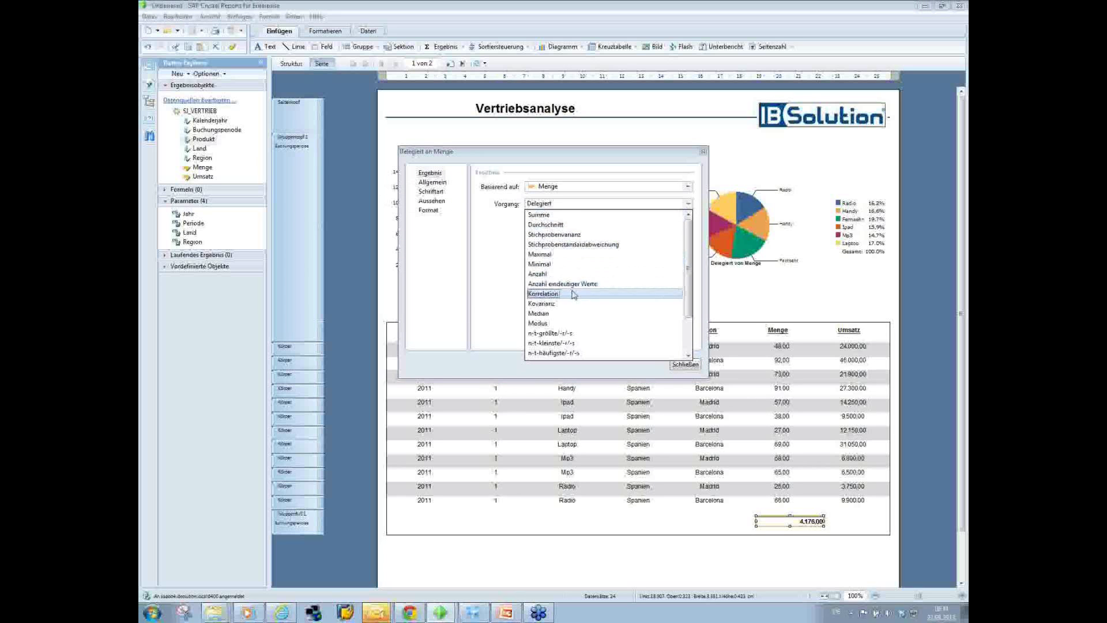
{"action": "left_click", "coordinate": [552, 217]}
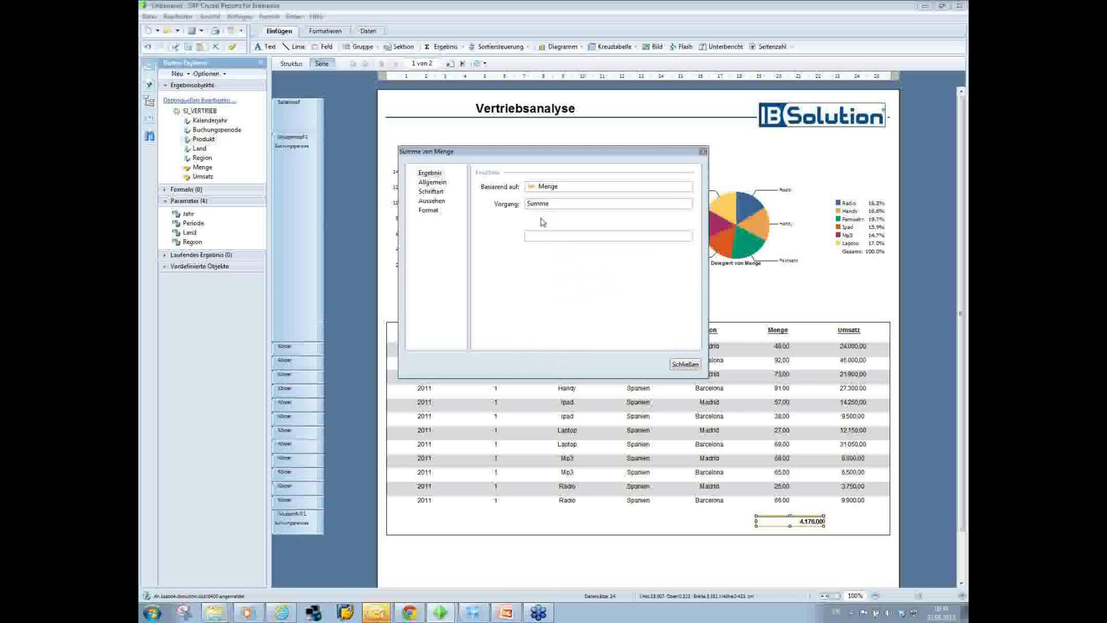
{"action": "left_click", "coordinate": [684, 365]}
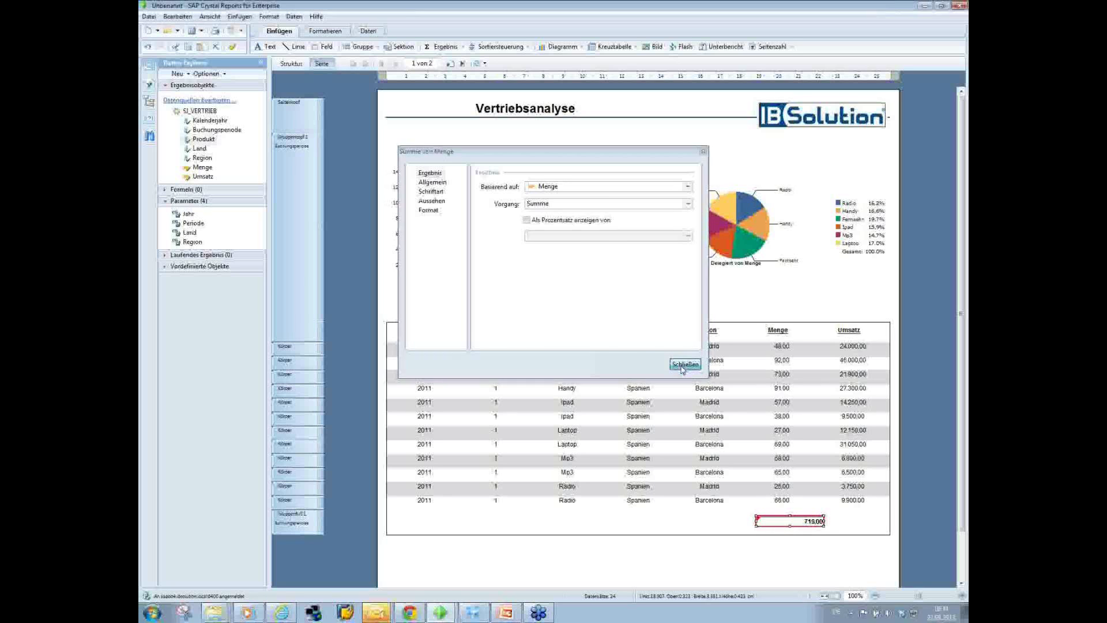
- Format the Menge sum in the group footer as a whole number using the -1234561 format
{"action": "left_click", "coordinate": [818, 525]}
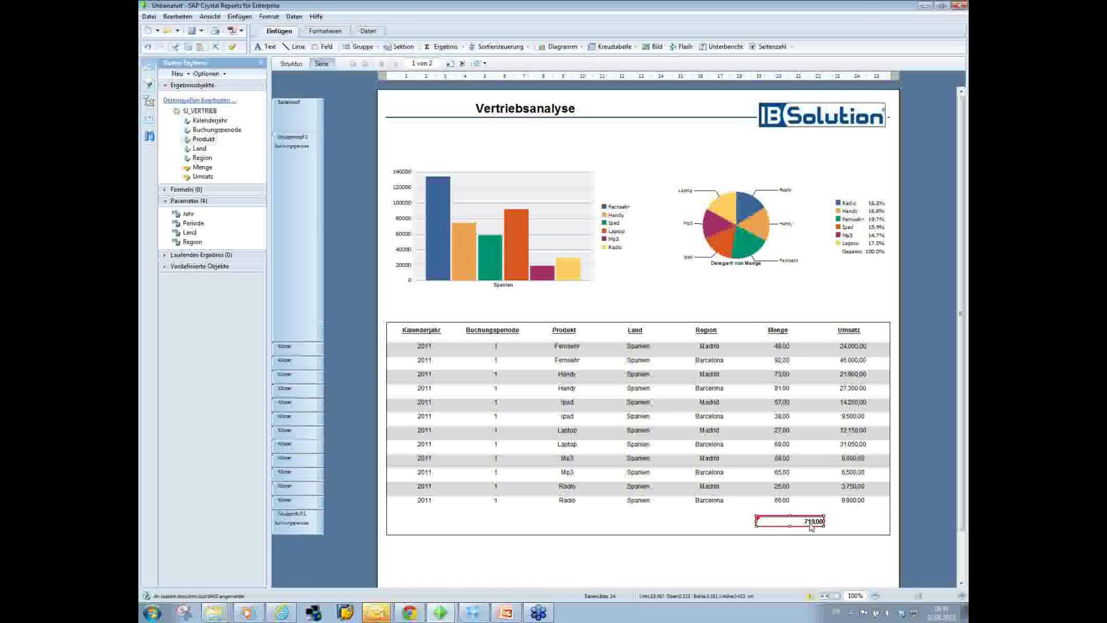
{"action": "right_click", "coordinate": [811, 527]}
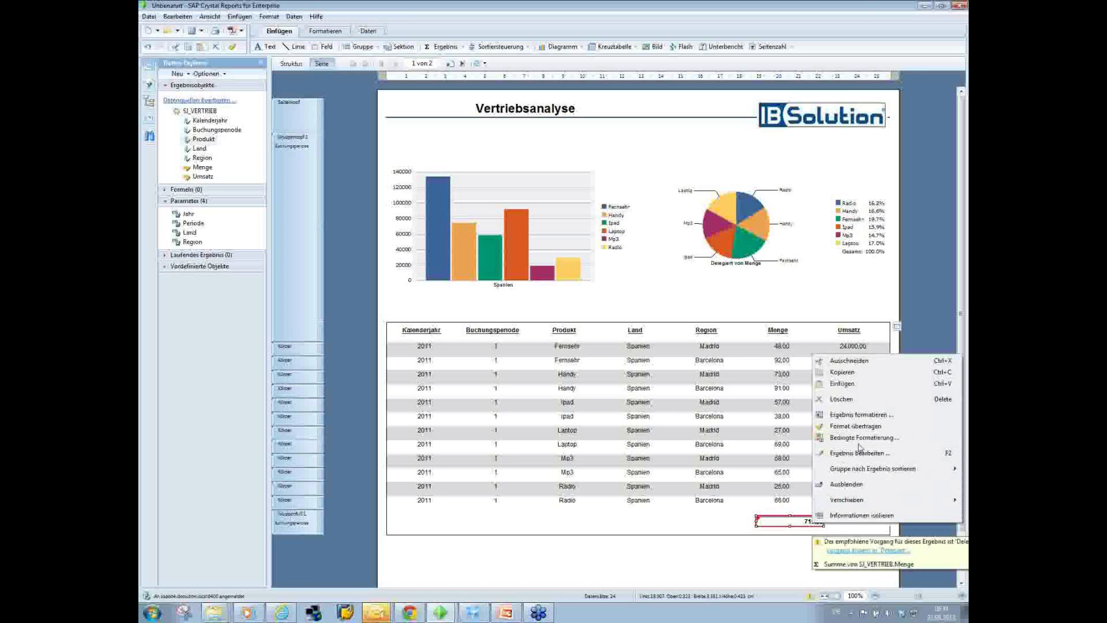
{"action": "left_click", "coordinate": [870, 438]}
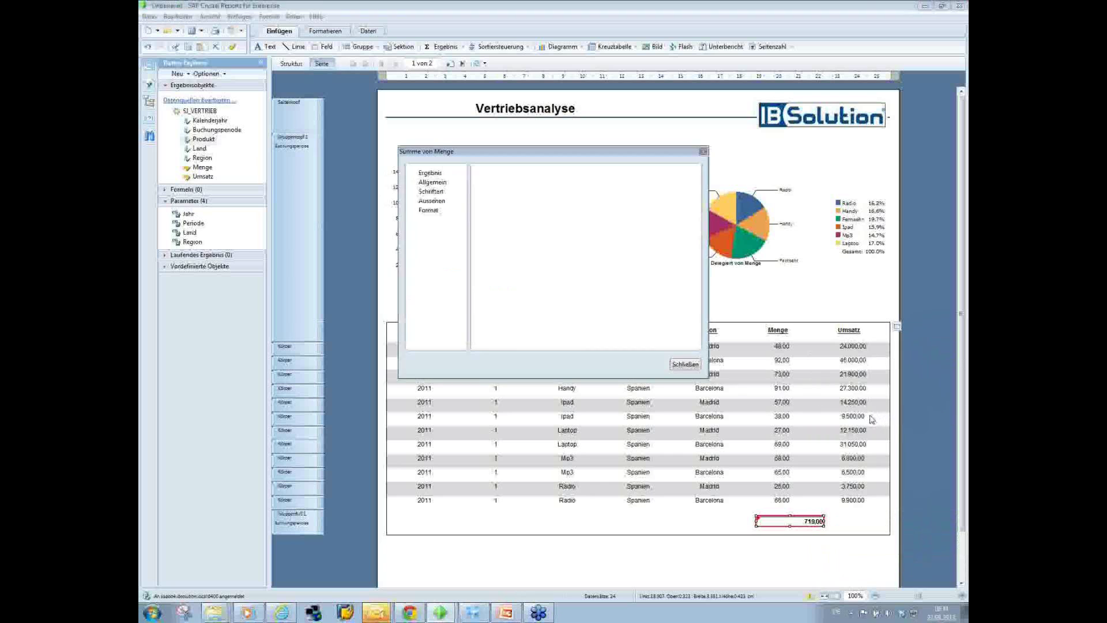
{"action": "mouse_move", "coordinate": [823, 529]}
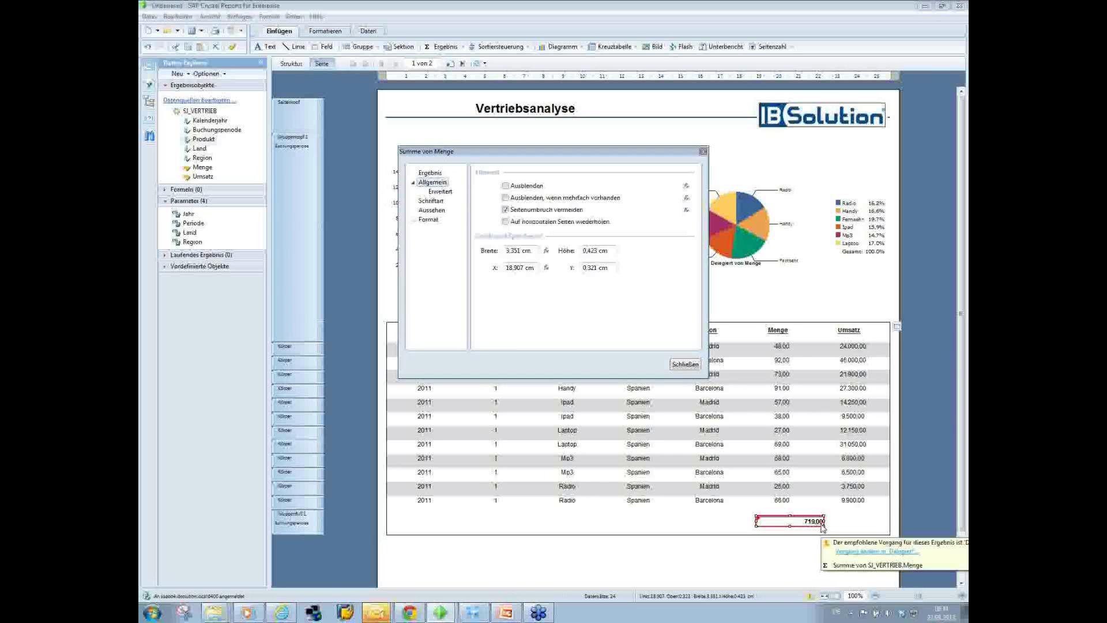
{"action": "left_click", "coordinate": [432, 222]}
{"action": "left_click", "coordinate": [496, 205]}
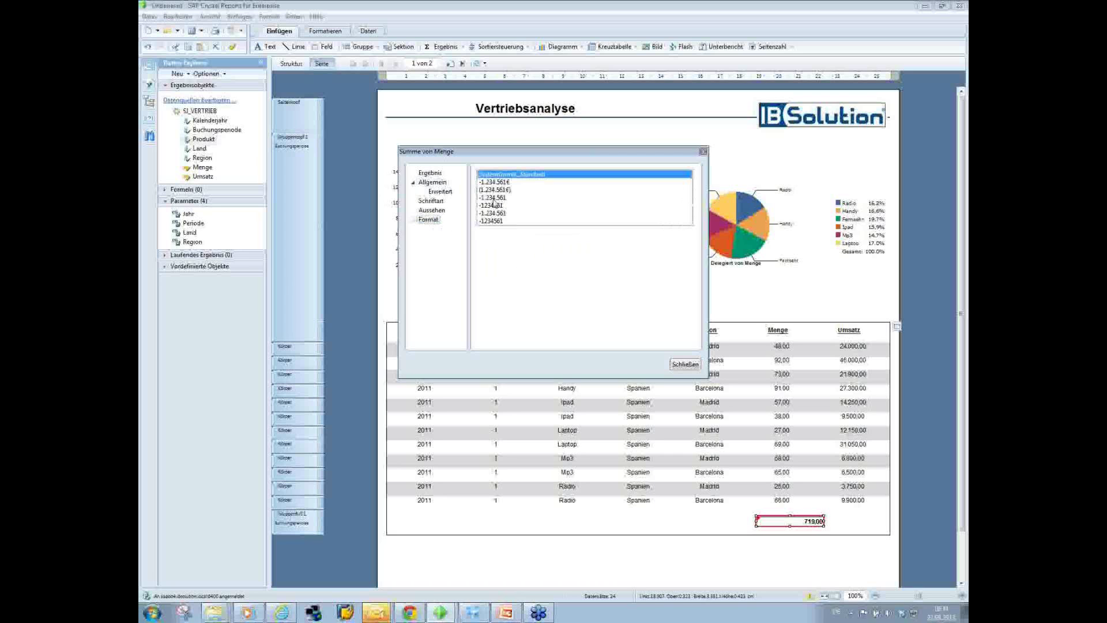
{"action": "left_click", "coordinate": [685, 364]}
- Format the values in the Menge column as whole numbers using the -1234561 format
{"action": "left_click", "coordinate": [783, 378]}
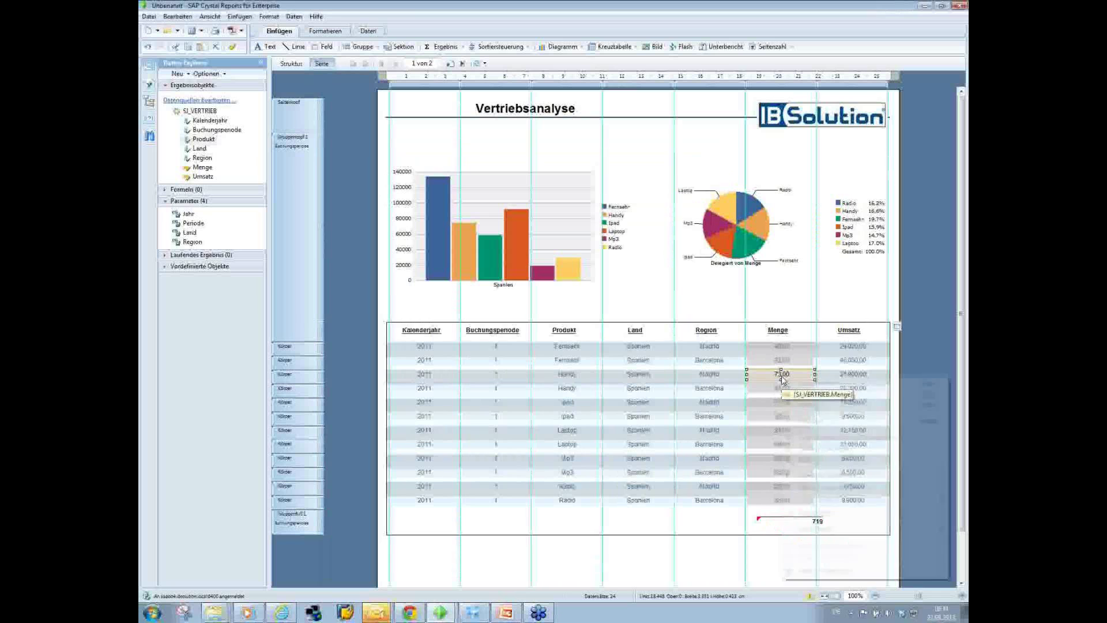
{"action": "right_click", "coordinate": [783, 379]}
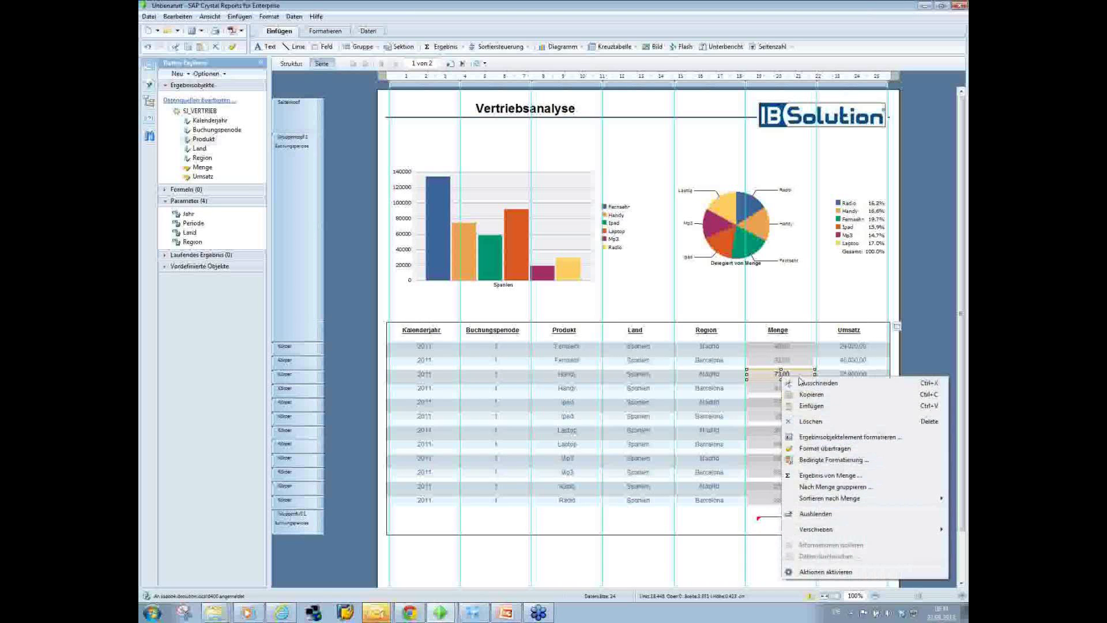
{"action": "left_click", "coordinate": [833, 462]}
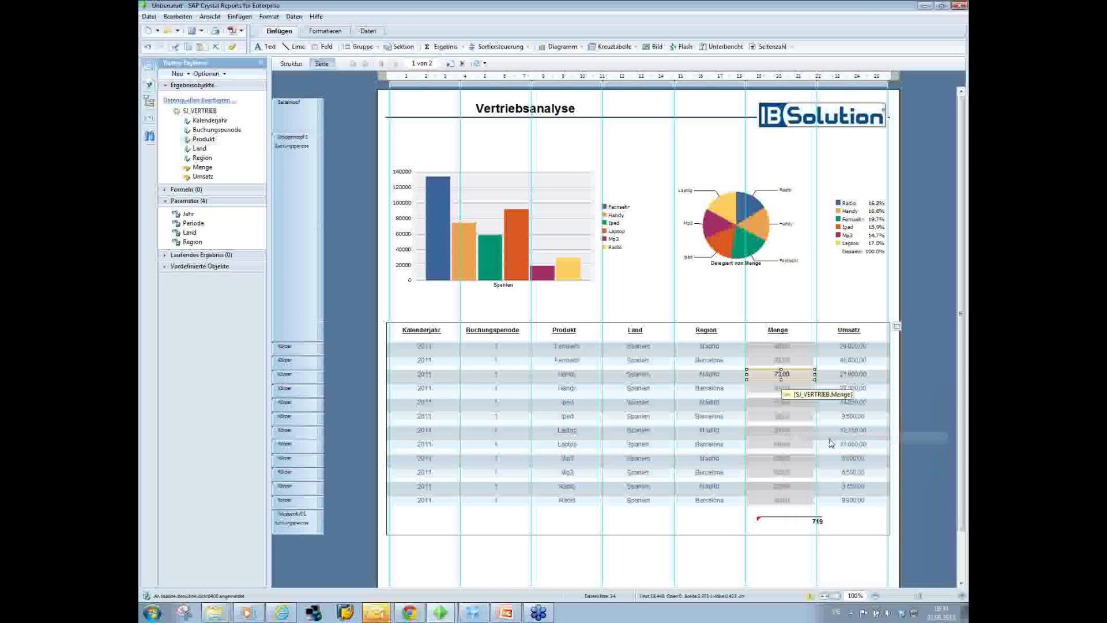
{"action": "left_click", "coordinate": [429, 211]}
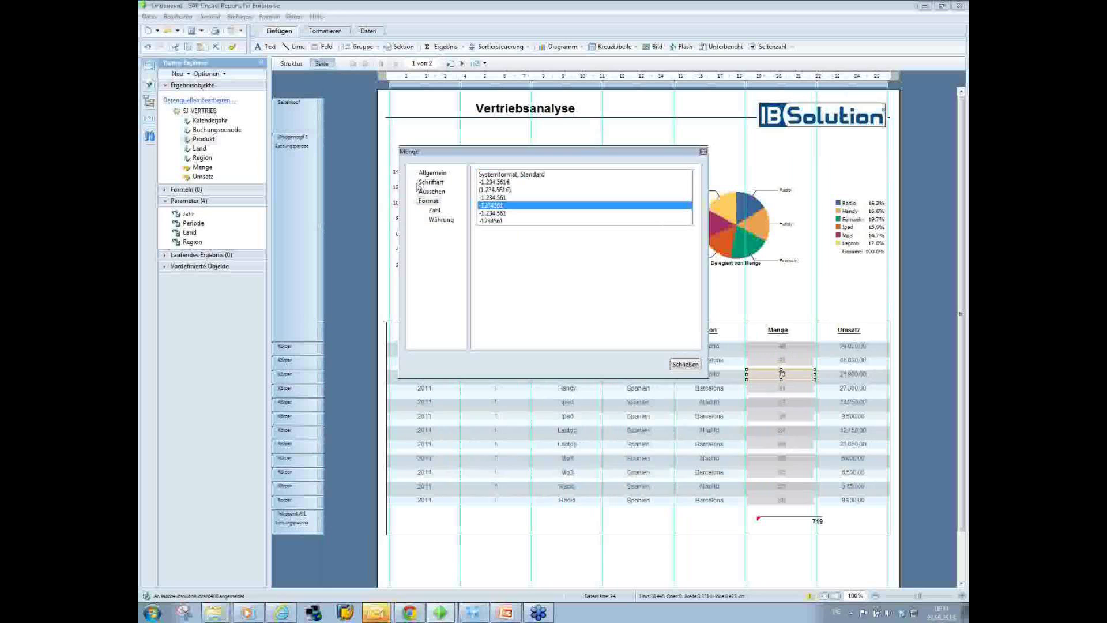
{"action": "left_click", "coordinate": [685, 364]}
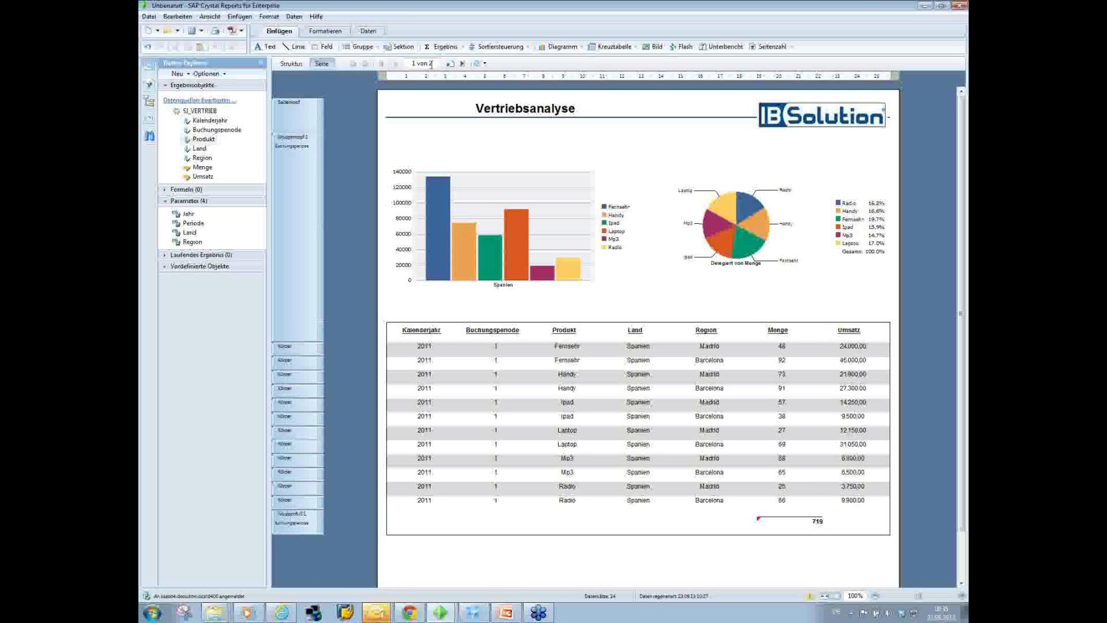
- Insert a Summe von Umsatz result into the Buchungsperiode group footer beneath the Umsatz column
{"action": "left_click", "coordinate": [444, 47]}
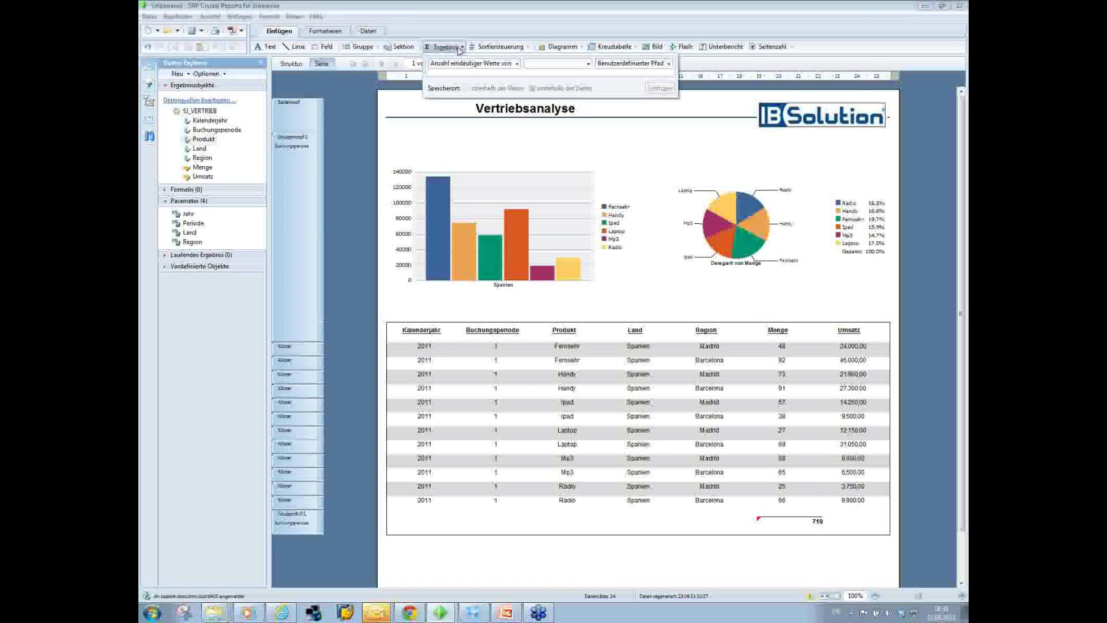
{"action": "left_click", "coordinate": [516, 65]}
{"action": "left_click", "coordinate": [470, 137]}
{"action": "left_click", "coordinate": [541, 63]}
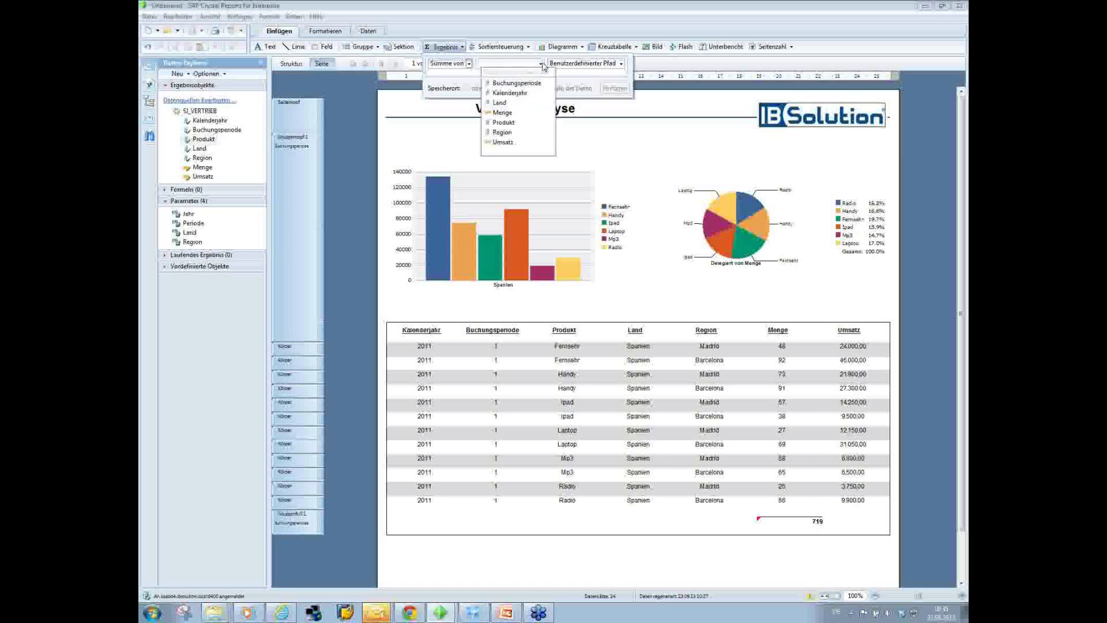
{"action": "left_click", "coordinate": [513, 142]}
{"action": "left_click", "coordinate": [615, 88]}
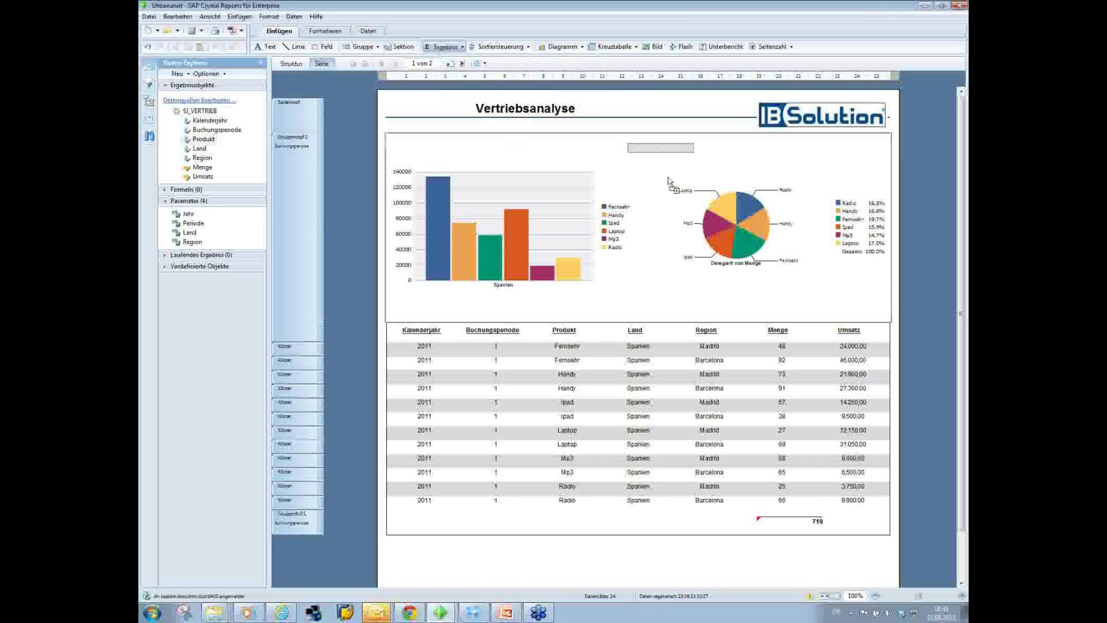
{"action": "left_click", "coordinate": [825, 515]}
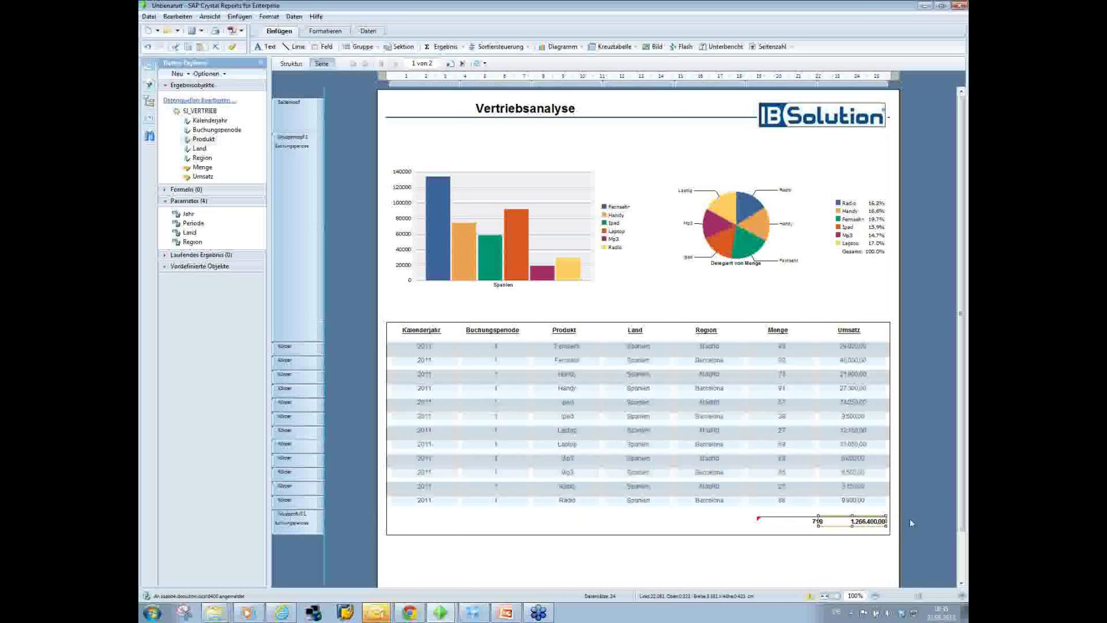
- Change the operation of the Umsatz result in the group footer to Summe
{"action": "left_click", "coordinate": [871, 523]}
{"action": "right_click", "coordinate": [875, 526]}
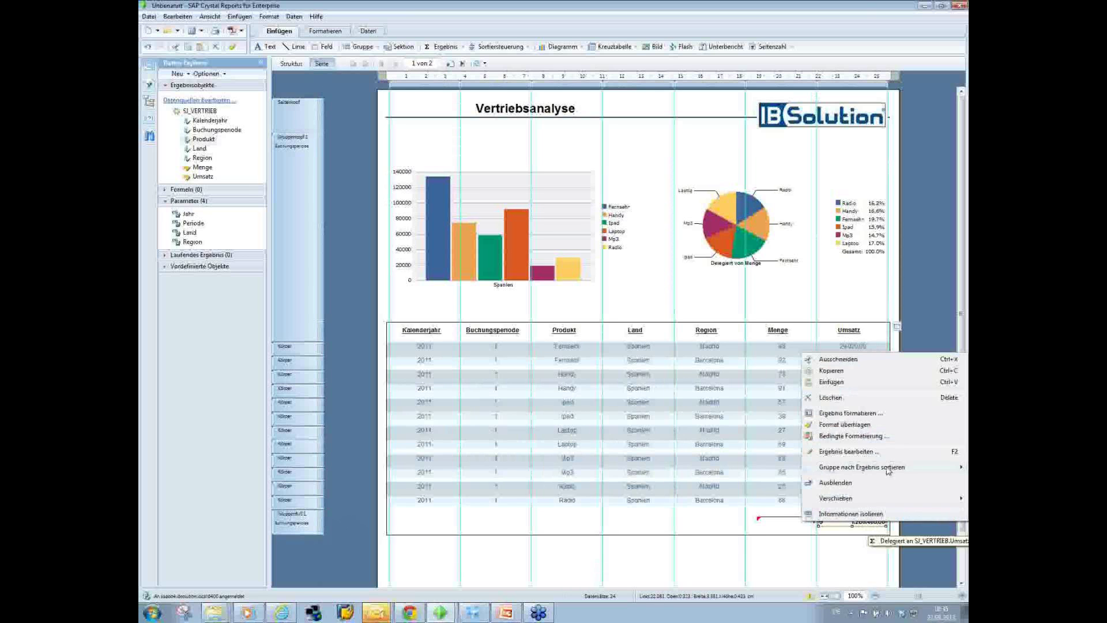
{"action": "left_click", "coordinate": [865, 452]}
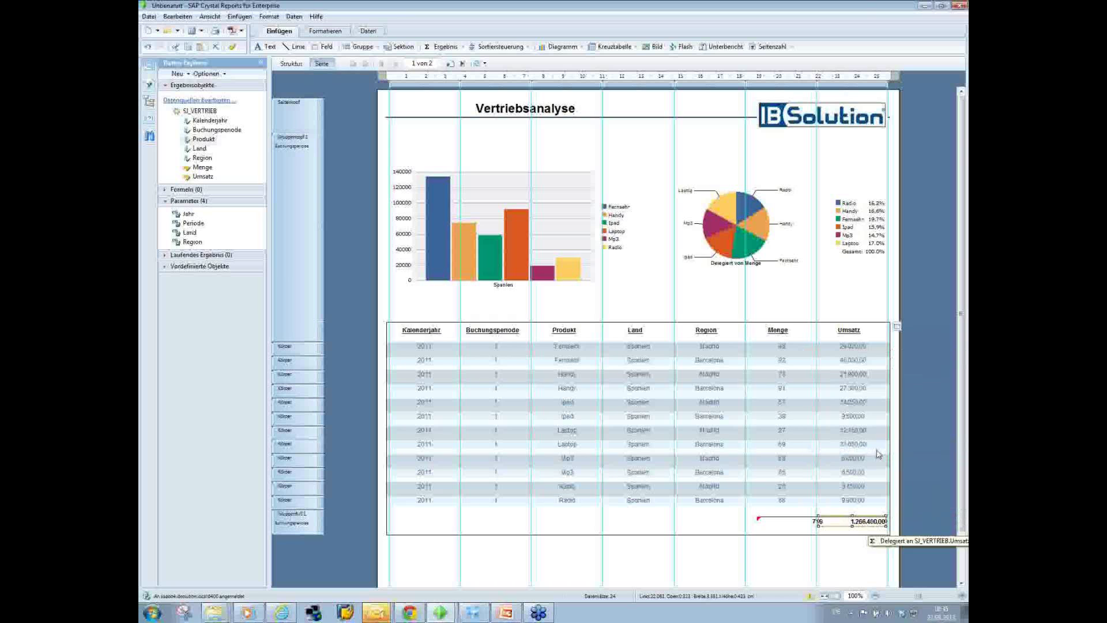
{"action": "left_click", "coordinate": [689, 204]}
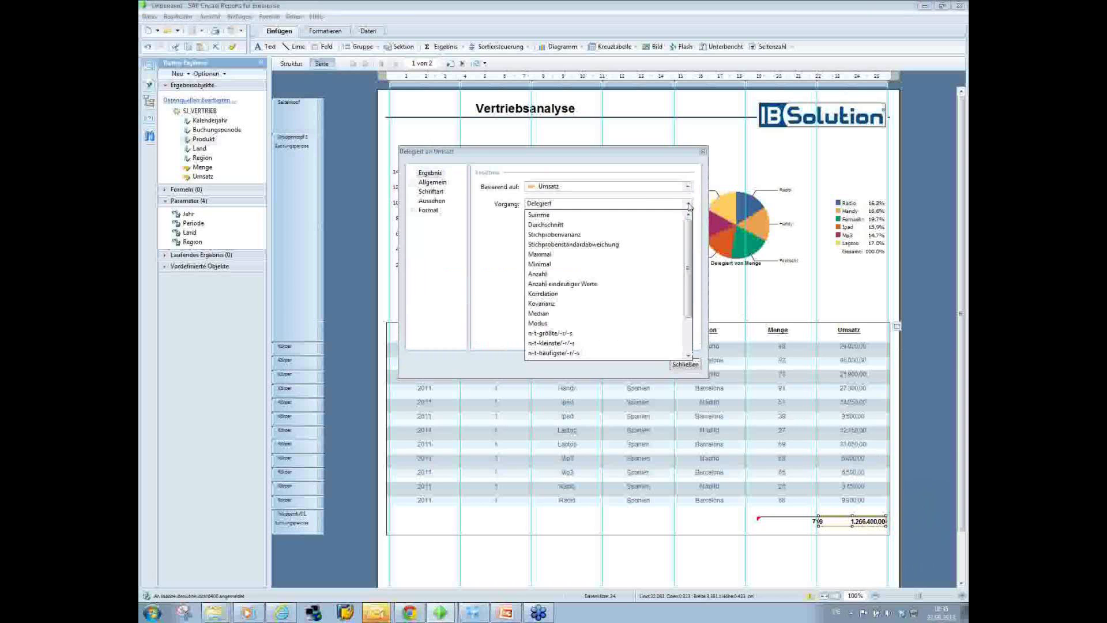
{"action": "left_click", "coordinate": [540, 214]}
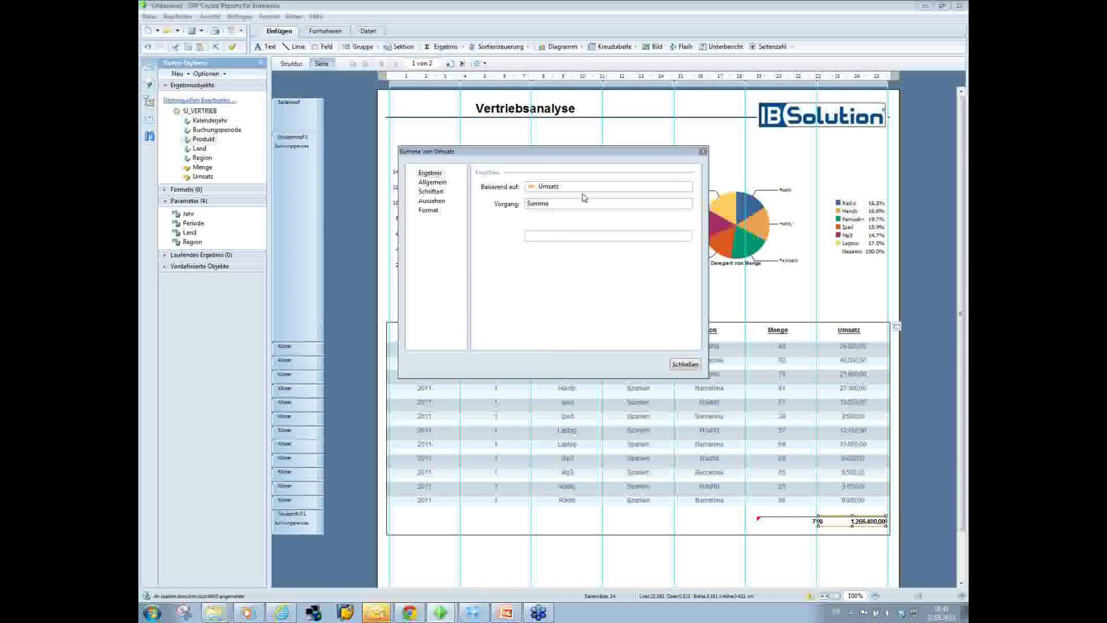
{"action": "left_click", "coordinate": [686, 364]}
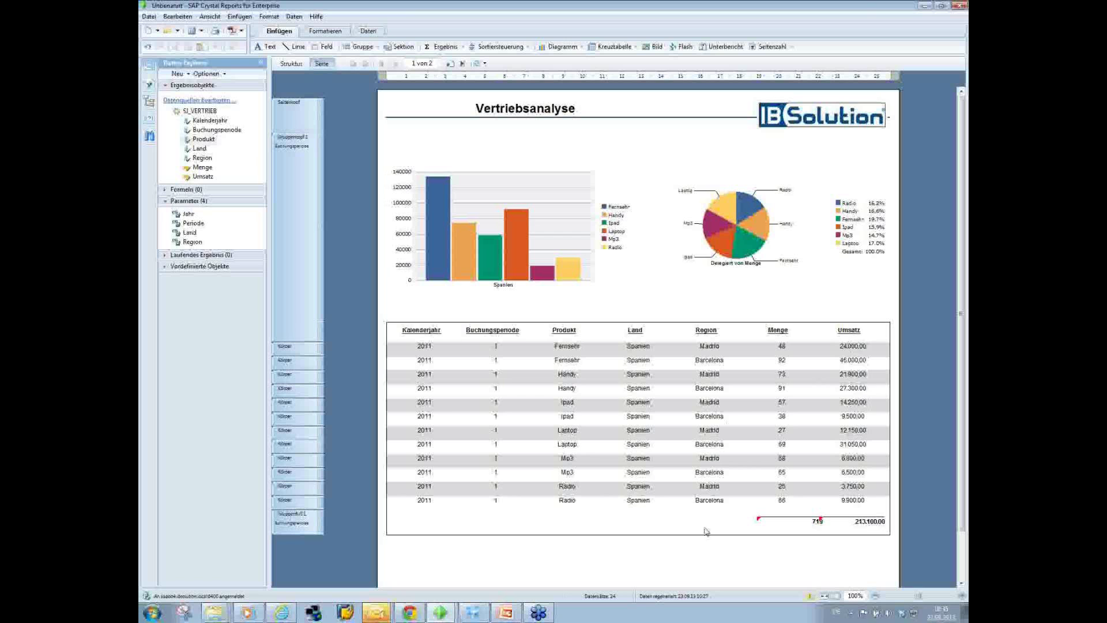
- Hide the yellow report footer section with the grand totals on page 2 and return to the first page
{"action": "scroll", "coordinate": [336, 527], "scroll_direction": "down", "scroll_amount": 2}
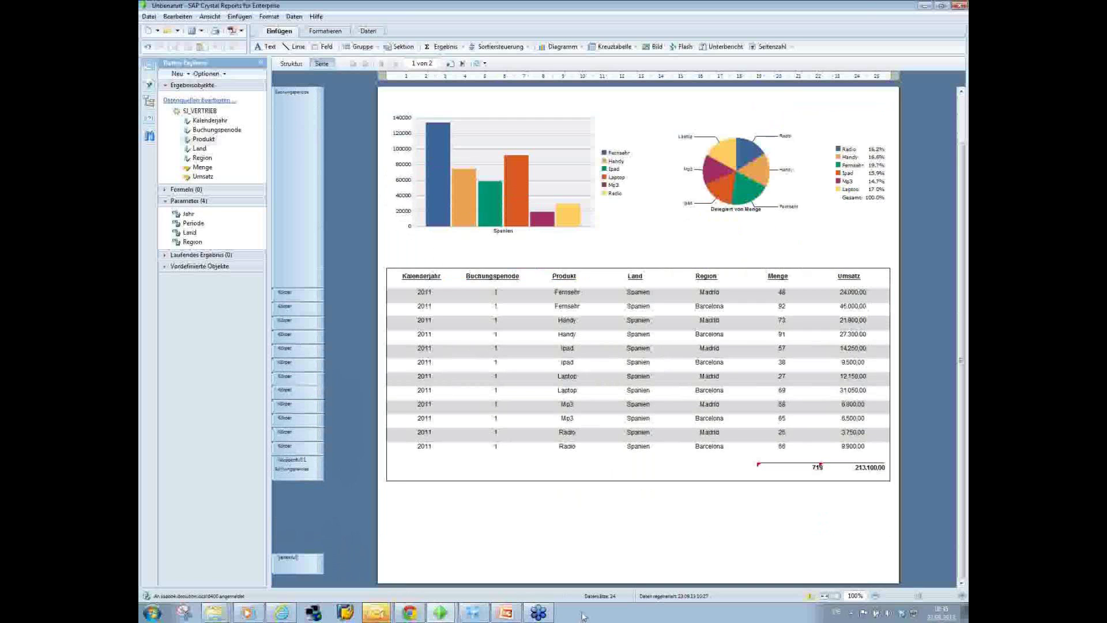
{"action": "scroll", "coordinate": [371, 387], "scroll_direction": "up", "scroll_amount": 2}
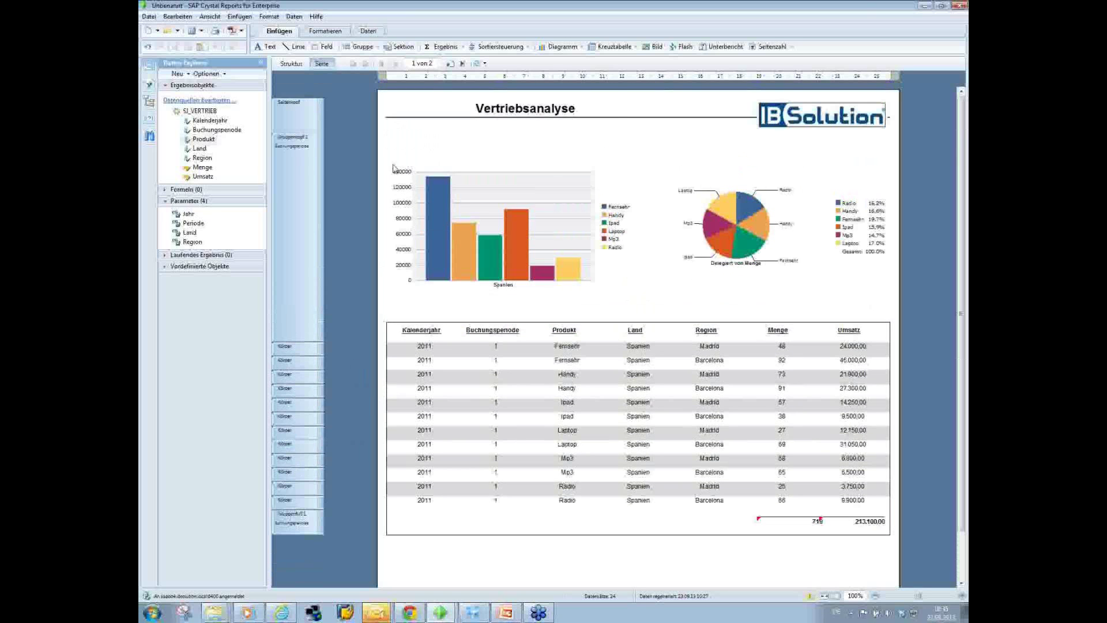
{"action": "left_click", "coordinate": [451, 64]}
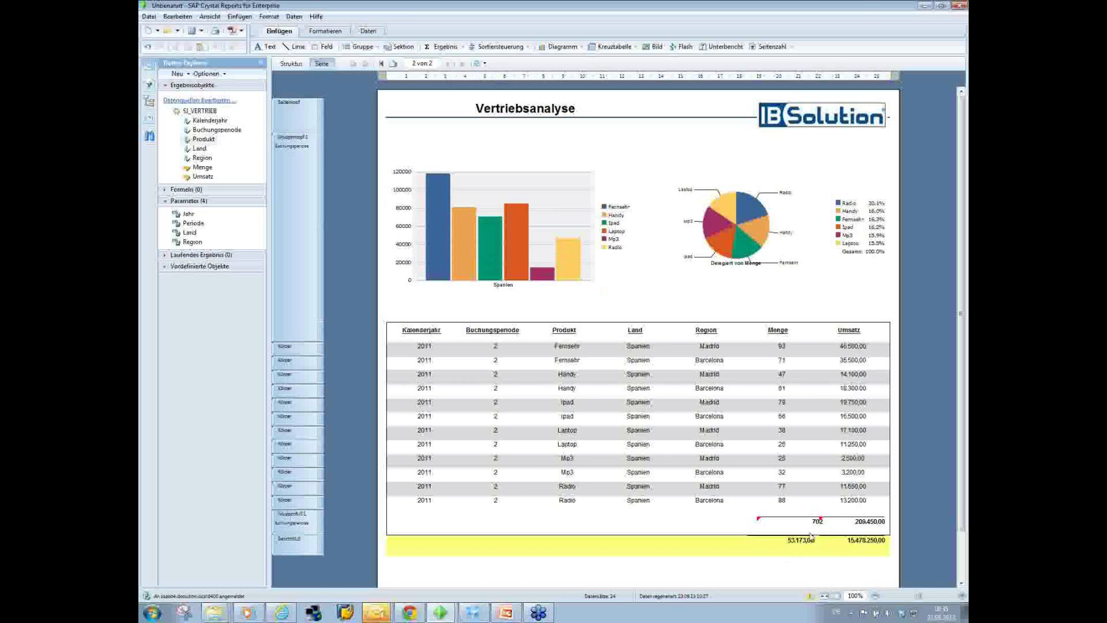
{"action": "right_click", "coordinate": [316, 555]}
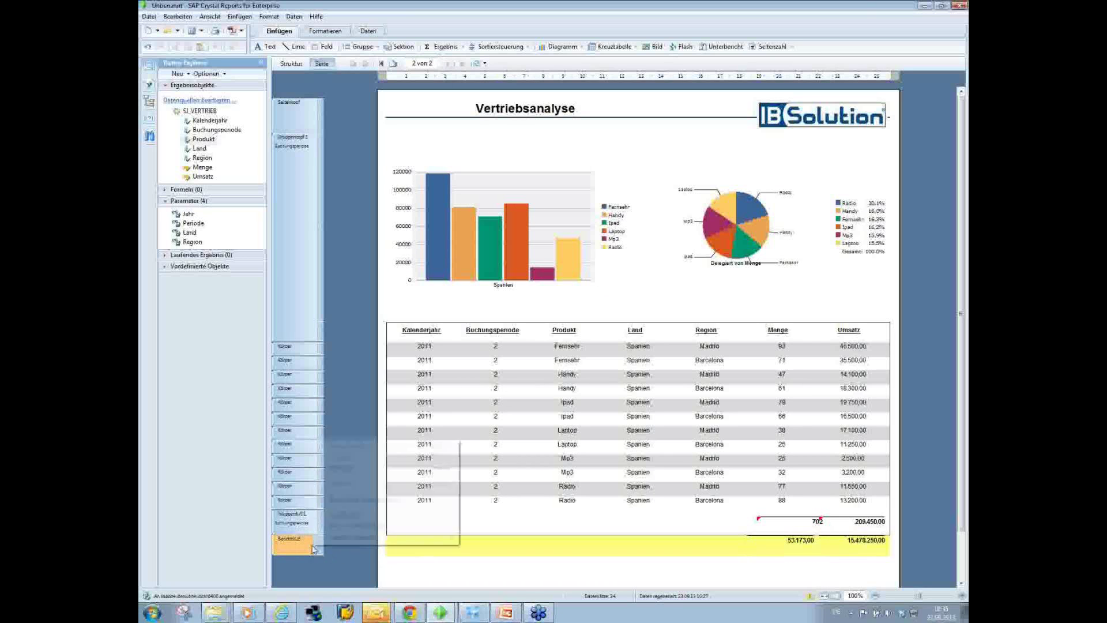
{"action": "left_click", "coordinate": [347, 518]}
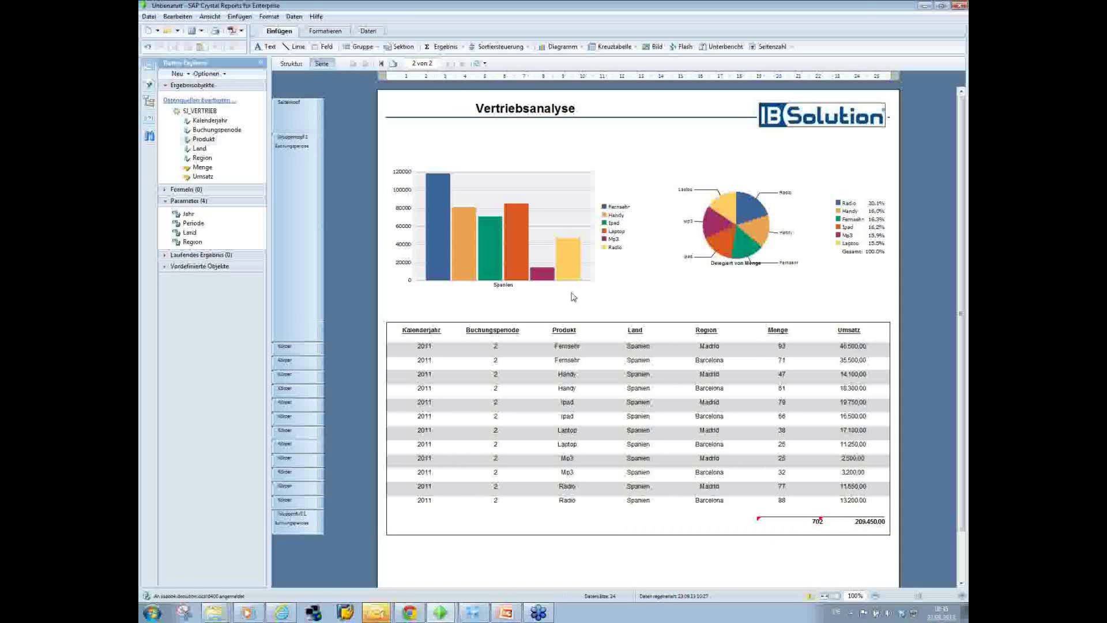
{"action": "left_click", "coordinate": [382, 66]}
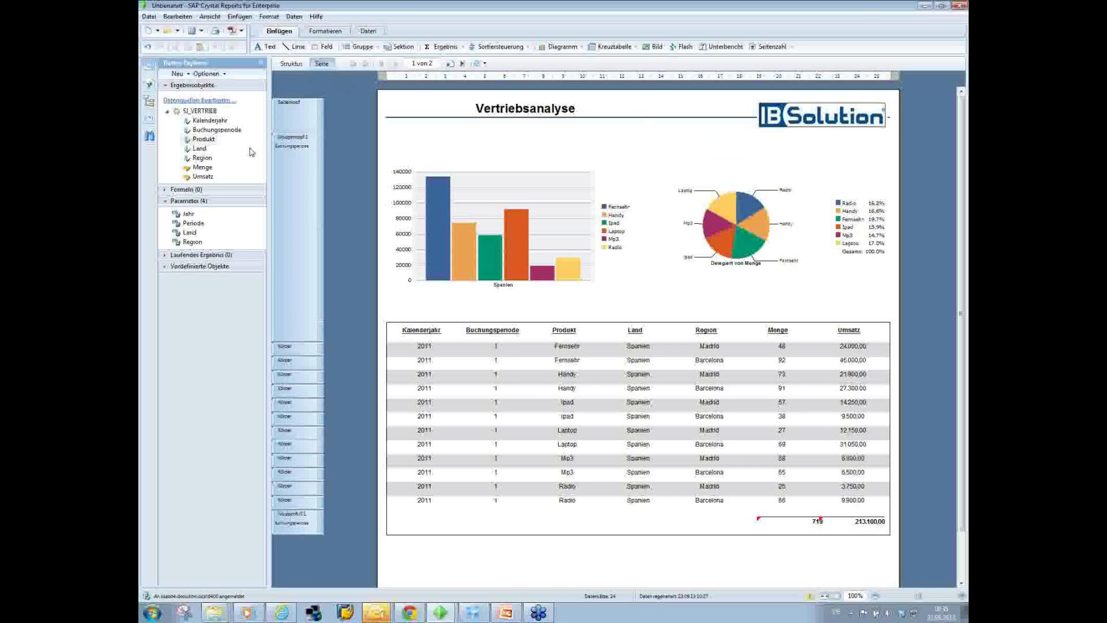
- Extend the Periode prompt selection to the values 1 to 6 and check the report pages of these periods
{"action": "left_click", "coordinate": [149, 118]}
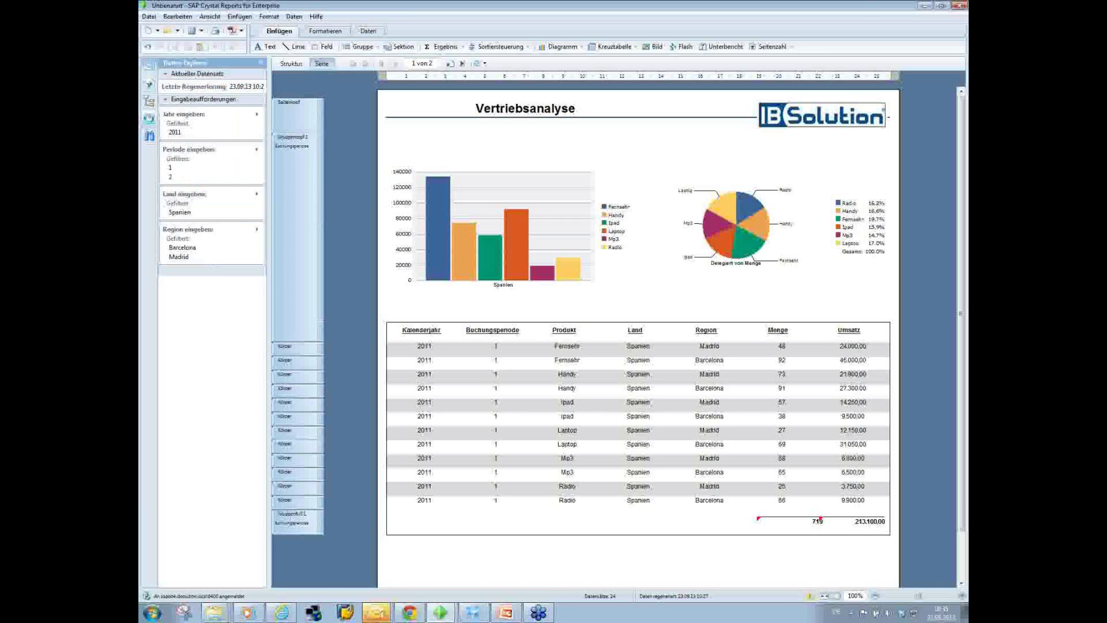
{"action": "left_click", "coordinate": [256, 150]}
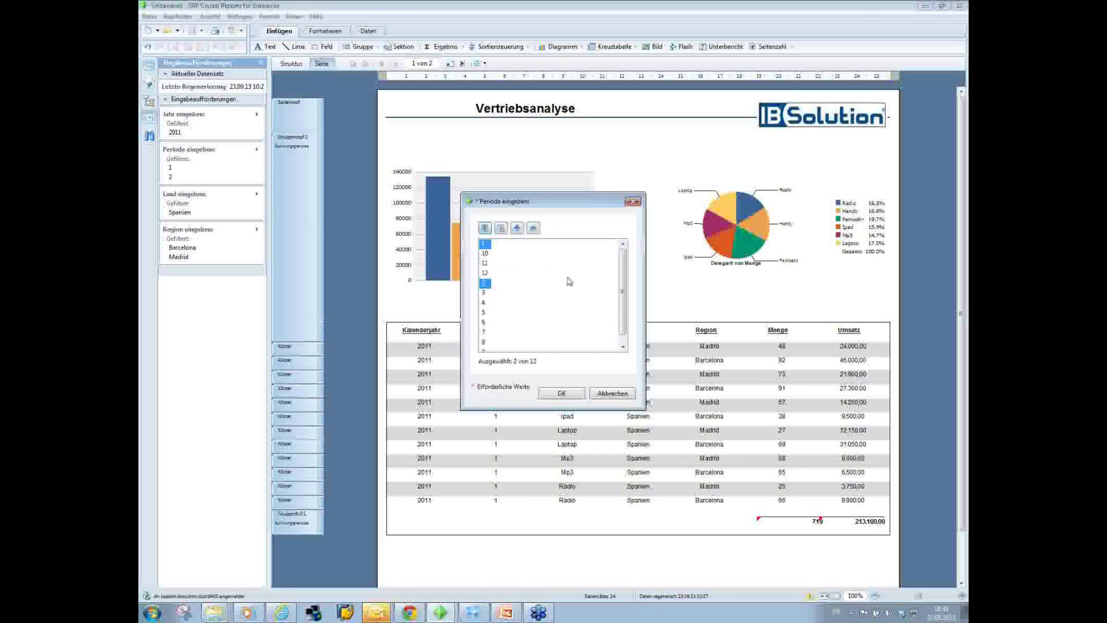
{"action": "left_click_drag", "start_coordinate": [484, 297], "coordinate": [484, 324]}
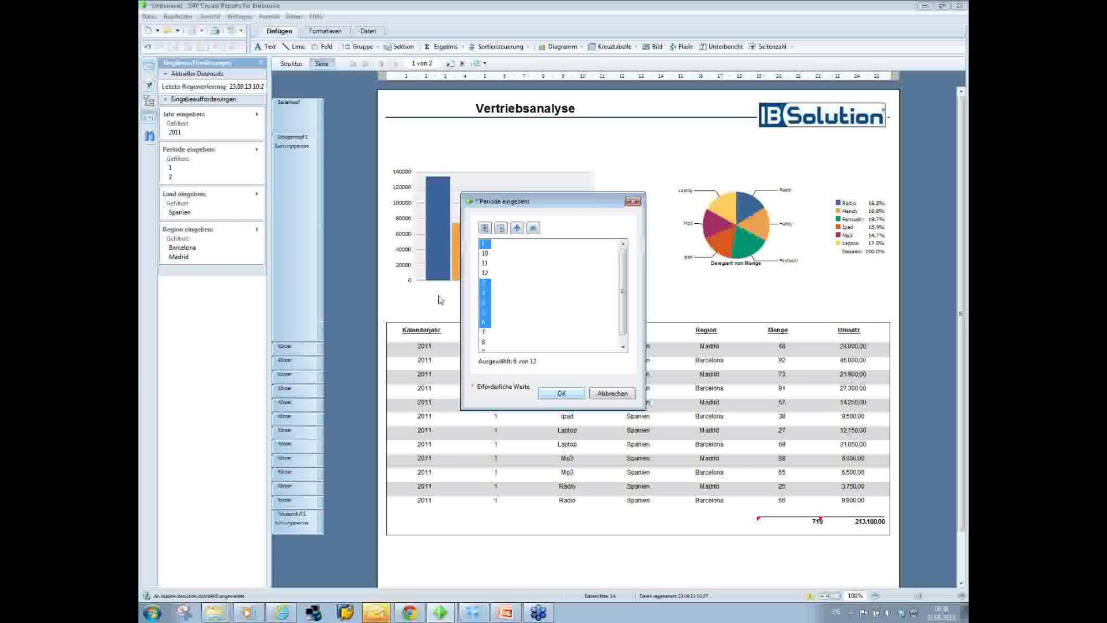
{"action": "left_click", "coordinate": [560, 393]}
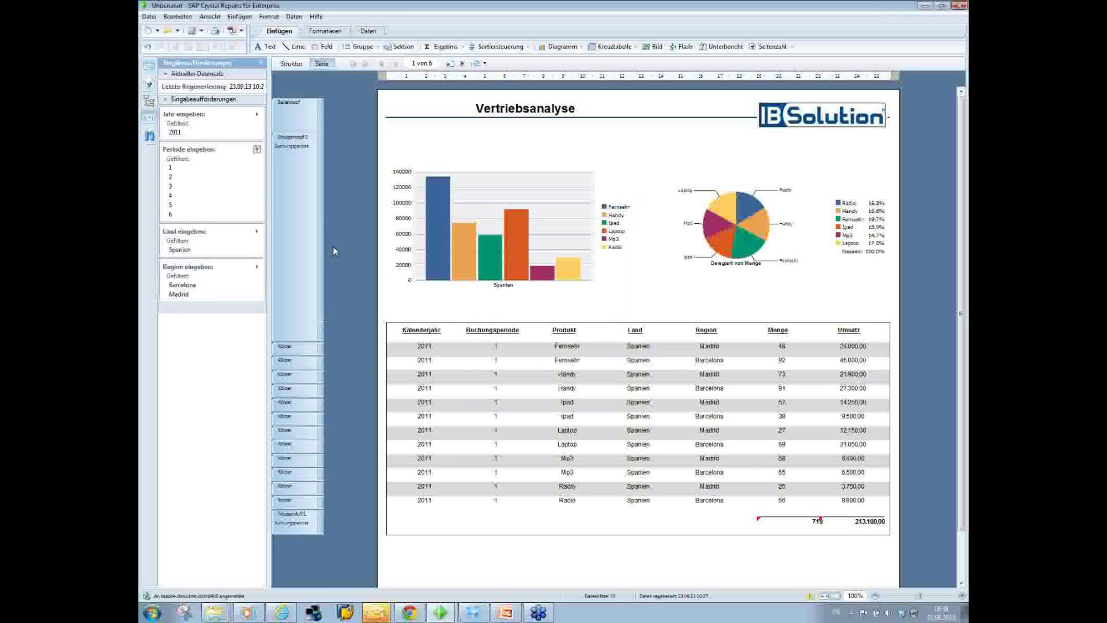
{"action": "left_click", "coordinate": [450, 64]}
{"action": "left_click", "coordinate": [451, 64]}
{"action": "left_click", "coordinate": [450, 64]}
{"action": "left_click", "coordinate": [451, 64]}
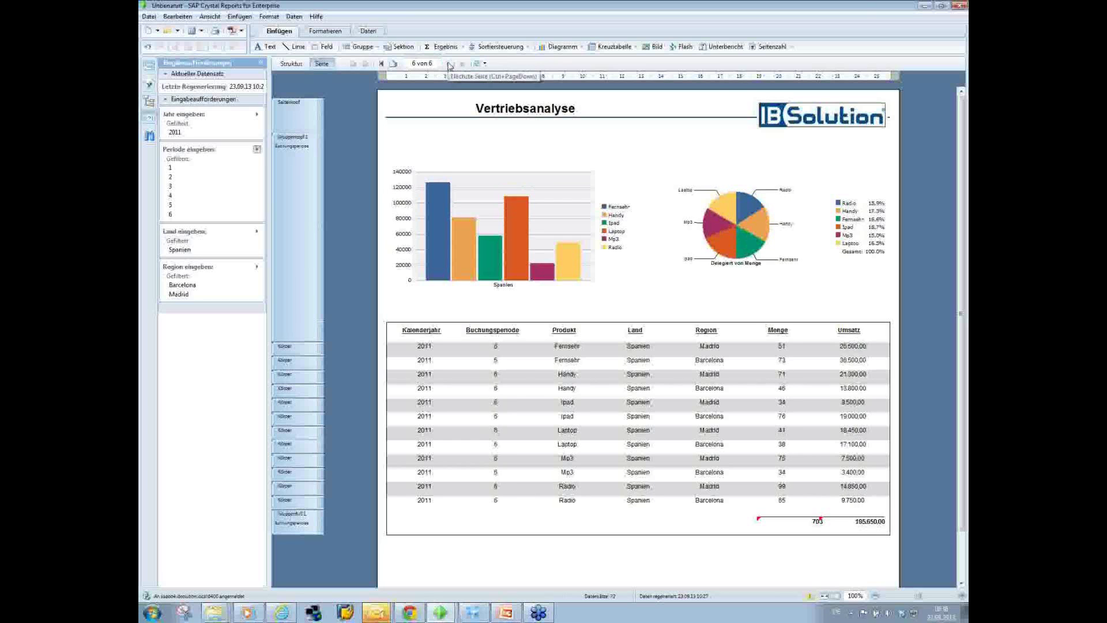
{"action": "left_click", "coordinate": [394, 64]}
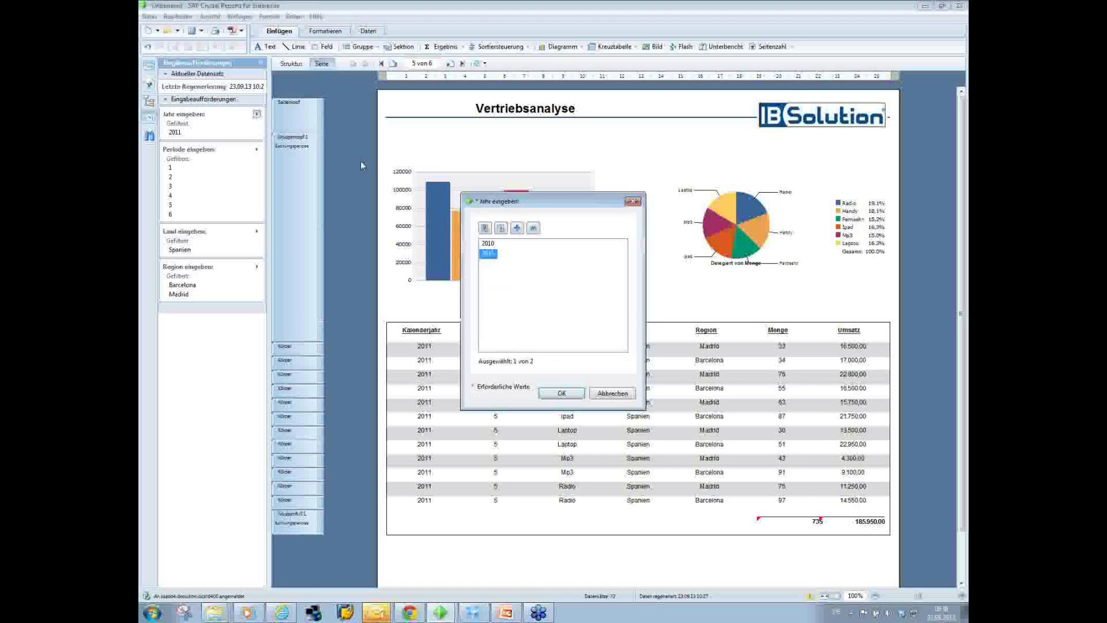
- Switch the Jahr prompt selection to 2010 only
{"action": "left_click", "coordinate": [492, 253], "text": "ctrl"}
{"action": "left_click", "coordinate": [492, 254], "text": "ctrl"}
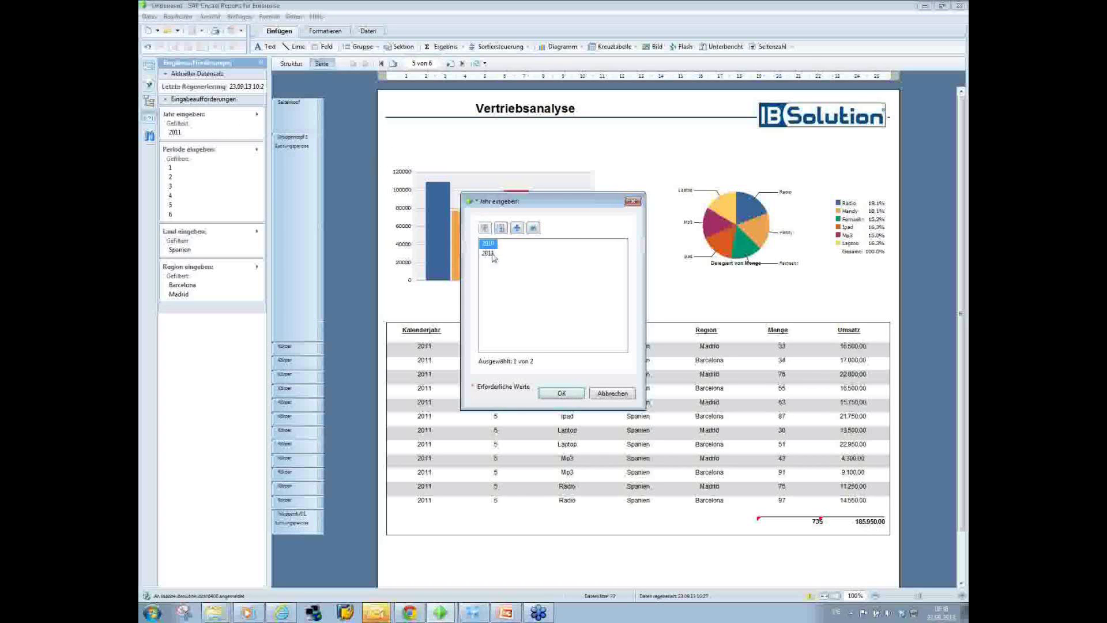
{"action": "left_click", "coordinate": [562, 395]}
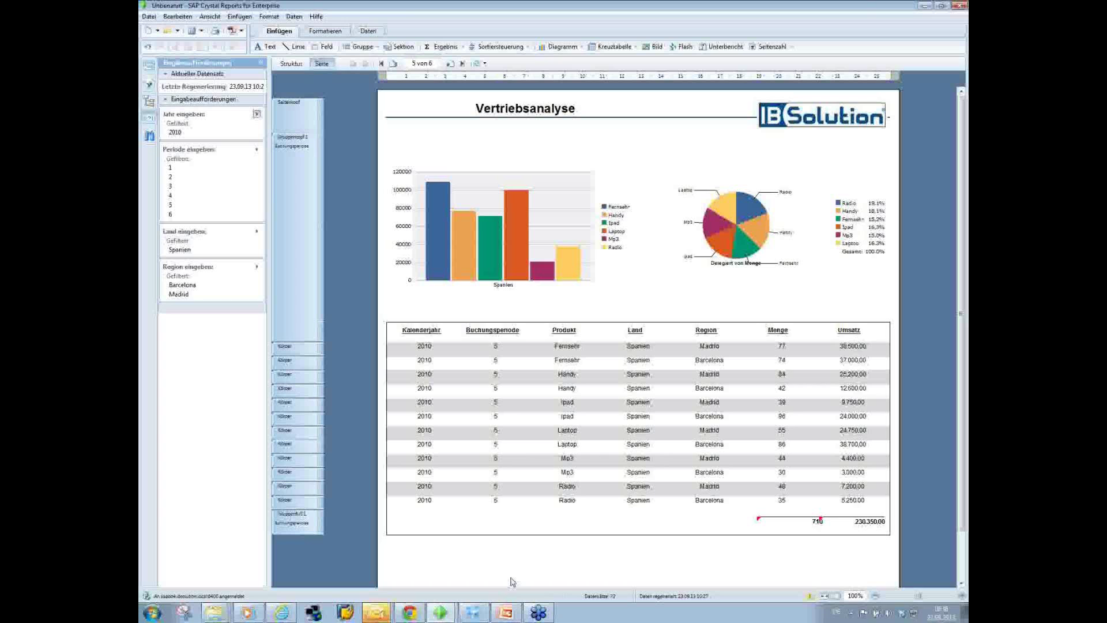
- Add the images gelb, grün and rot to the logo picture in the conditional image wizard
{"action": "right_click", "coordinate": [794, 109]}
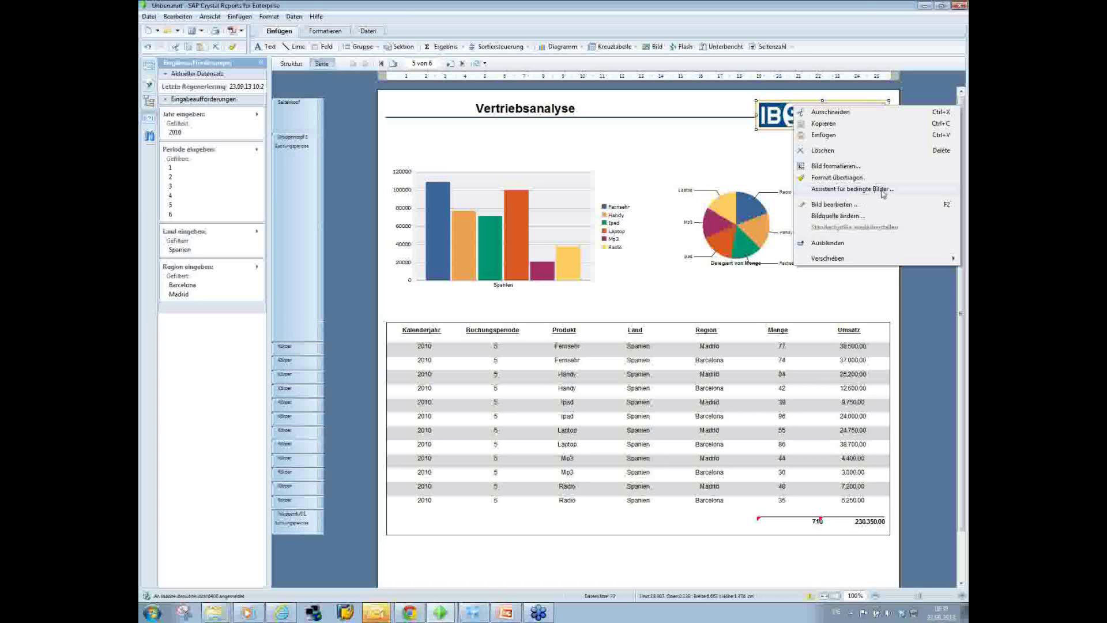
{"action": "left_click", "coordinate": [884, 194]}
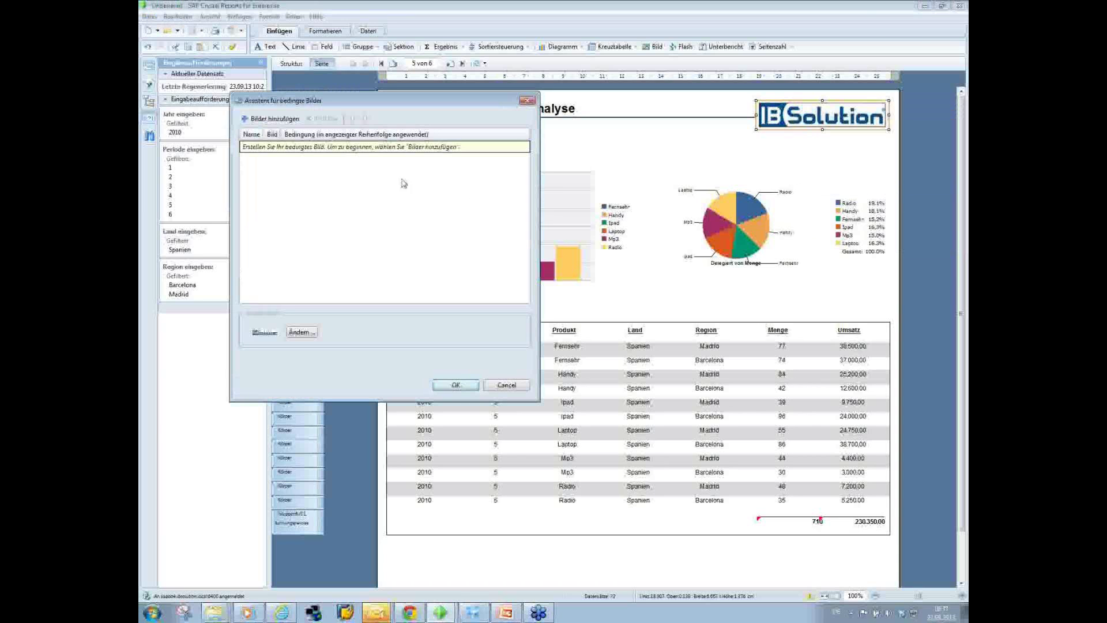
{"action": "left_click", "coordinate": [274, 120]}
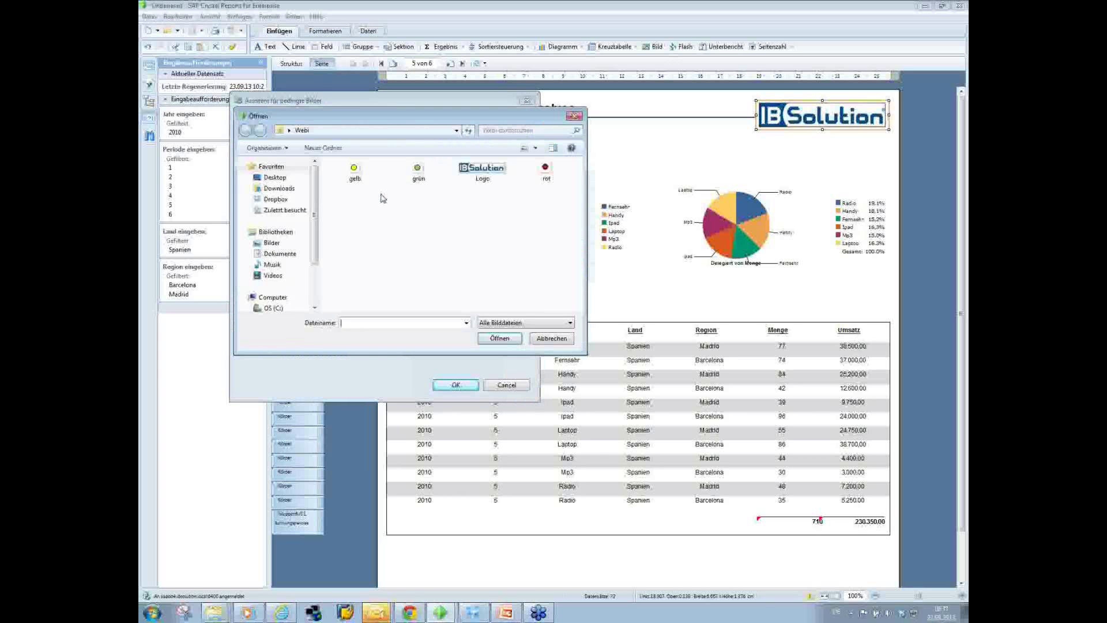
{"action": "double_click", "coordinate": [355, 173]}
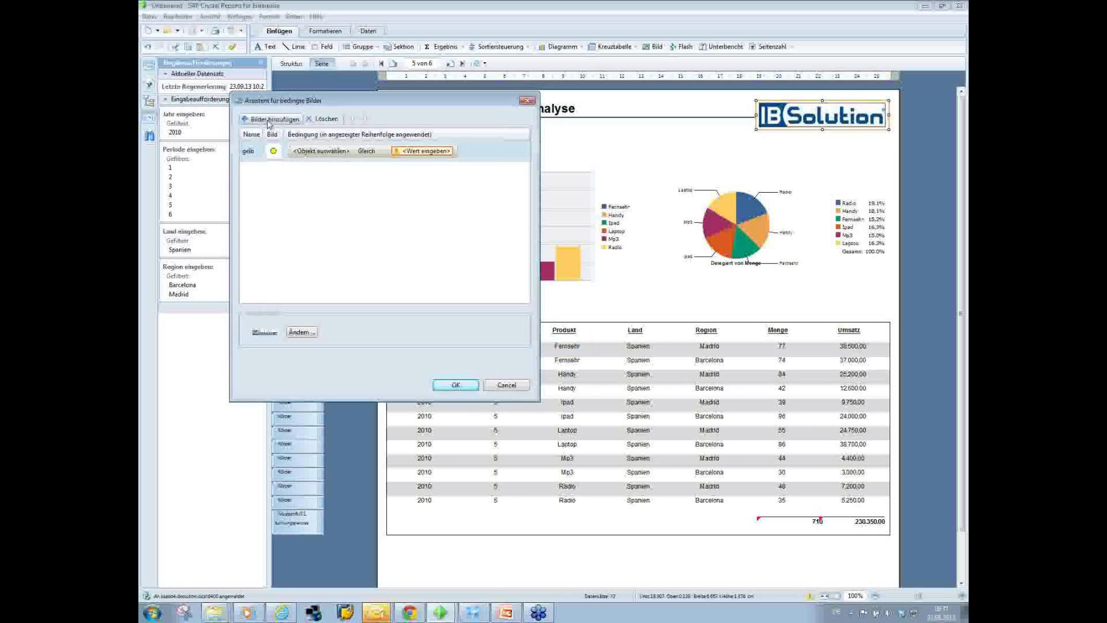
{"action": "left_click", "coordinate": [269, 121]}
{"action": "key", "text": "Down"}
{"action": "key", "text": "Return"}
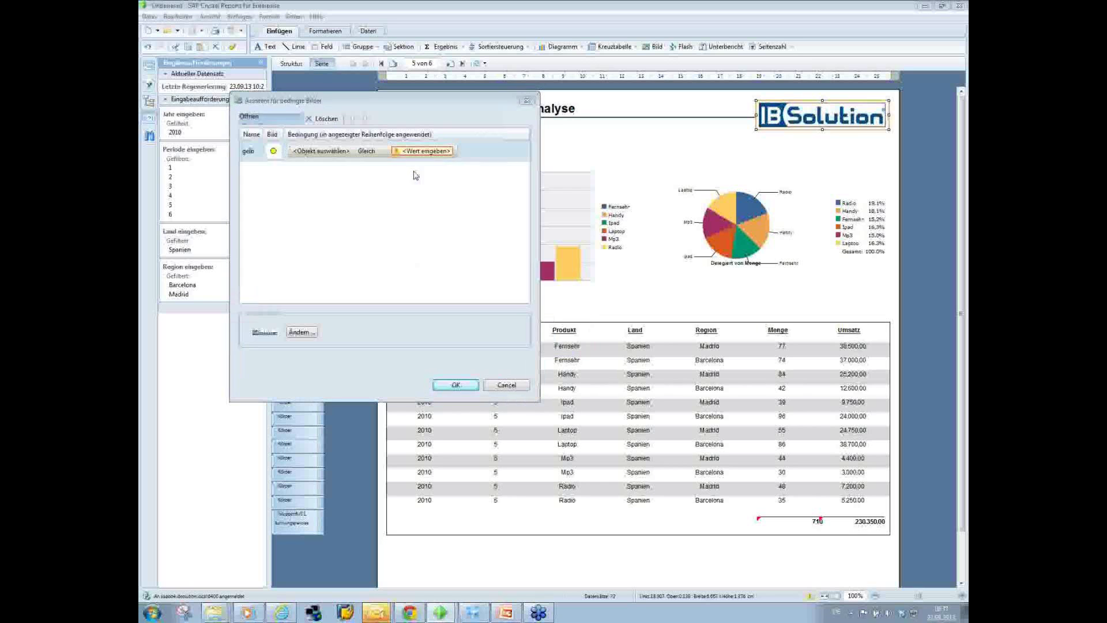
{"action": "left_click", "coordinate": [269, 121]}
{"action": "double_click", "coordinate": [545, 173]}
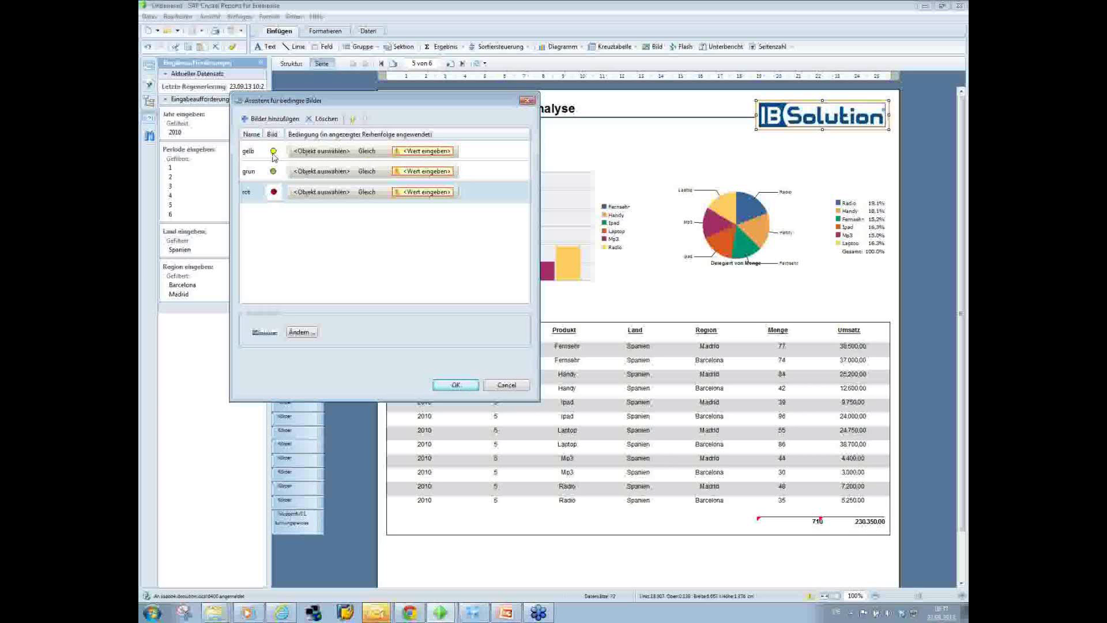
- Base the image conditions on Umsatz and set gelb to Zwischen with a minimum of 10000 and a maximum of 20000
{"action": "left_click", "coordinate": [325, 152]}
{"action": "left_click", "coordinate": [355, 152]}
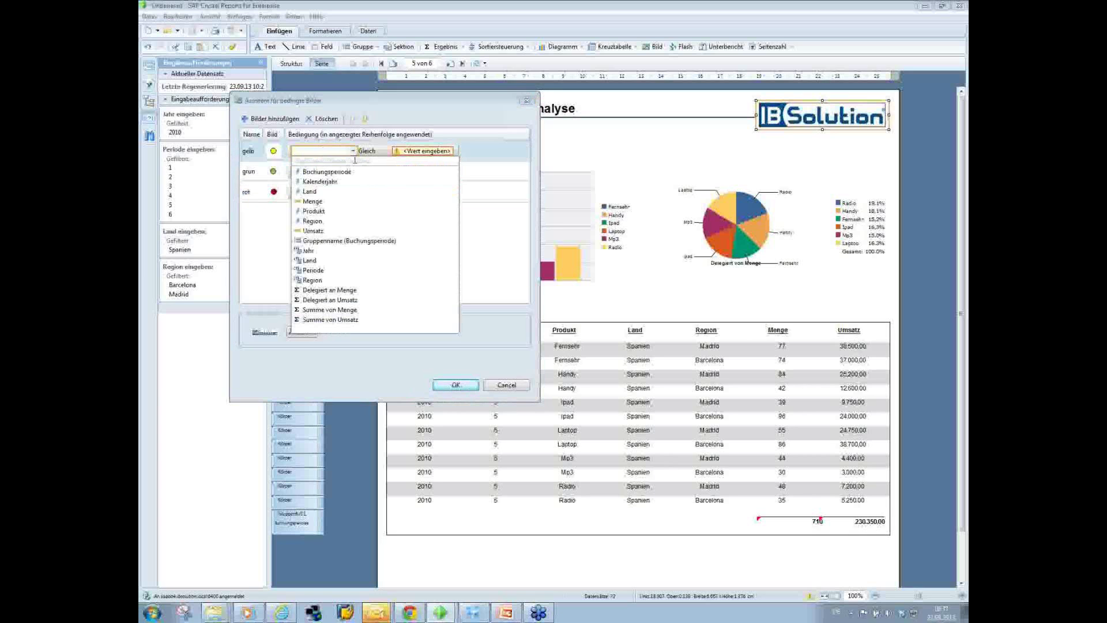
{"action": "left_click", "coordinate": [332, 238]}
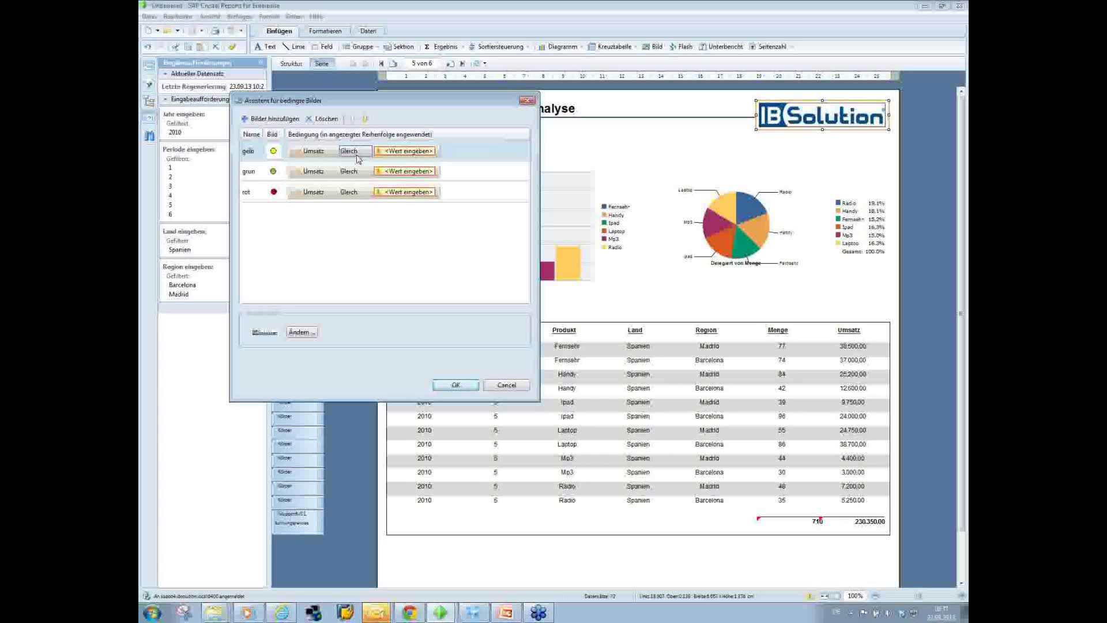
{"action": "left_click", "coordinate": [359, 153]}
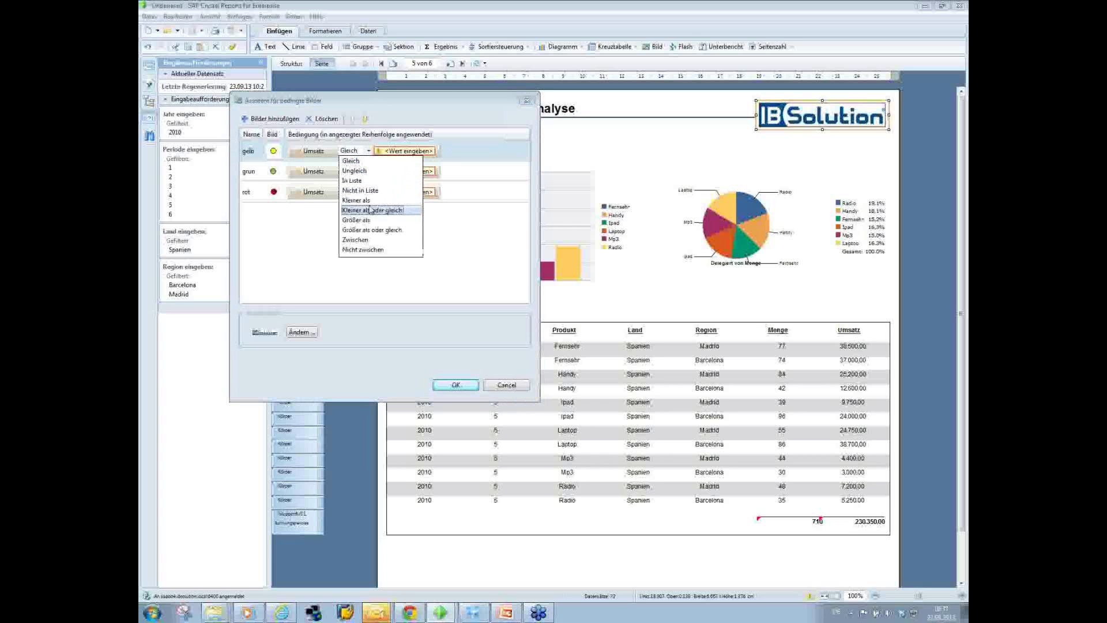
{"action": "left_click", "coordinate": [370, 239]}
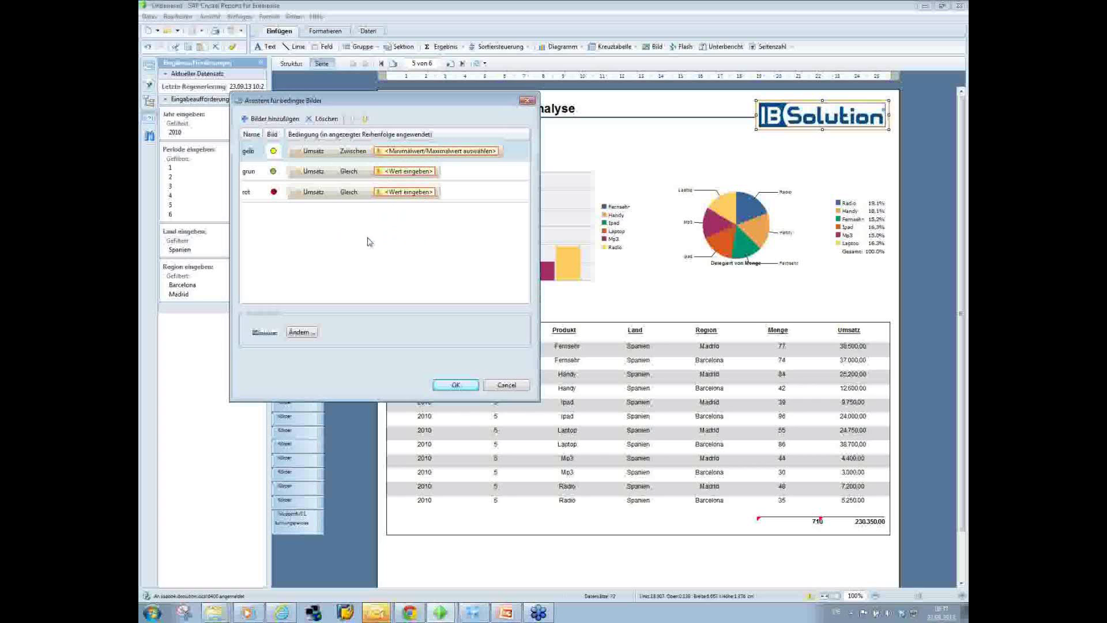
{"action": "left_click", "coordinate": [408, 153]}
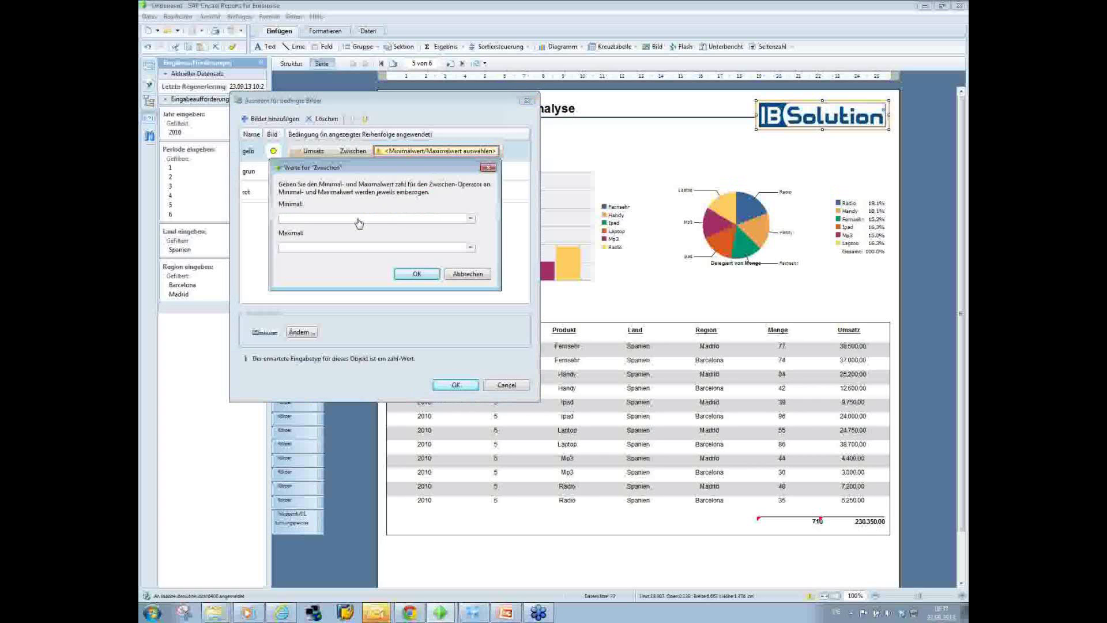
{"action": "type", "text": "10000"}
{"action": "left_click", "coordinate": [333, 248]}
{"action": "type", "text": "20000"}
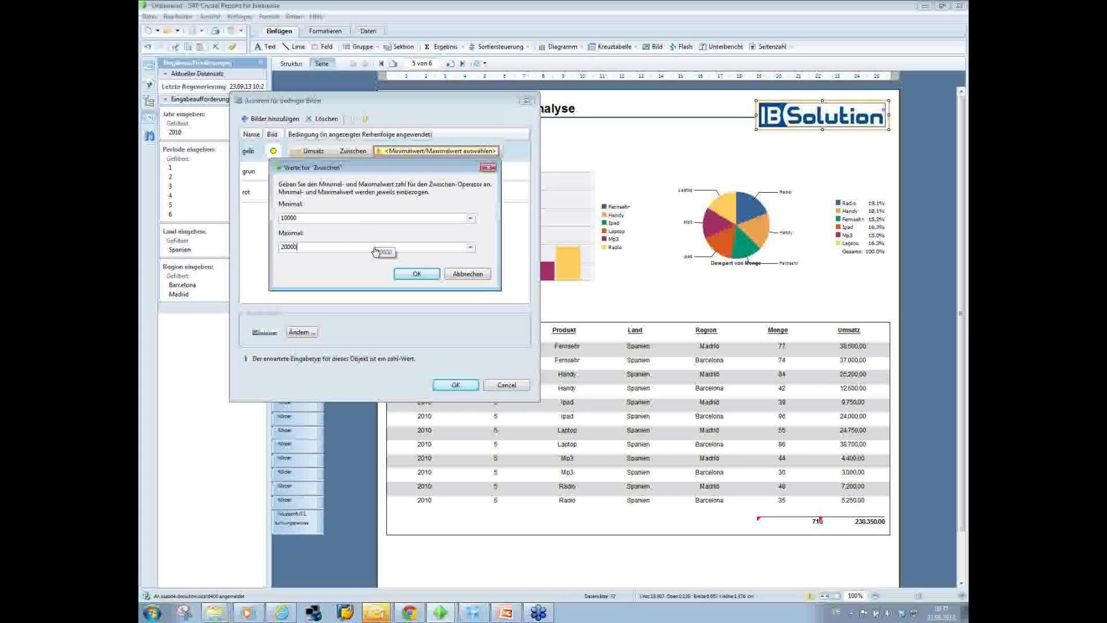
{"action": "left_click", "coordinate": [408, 274]}
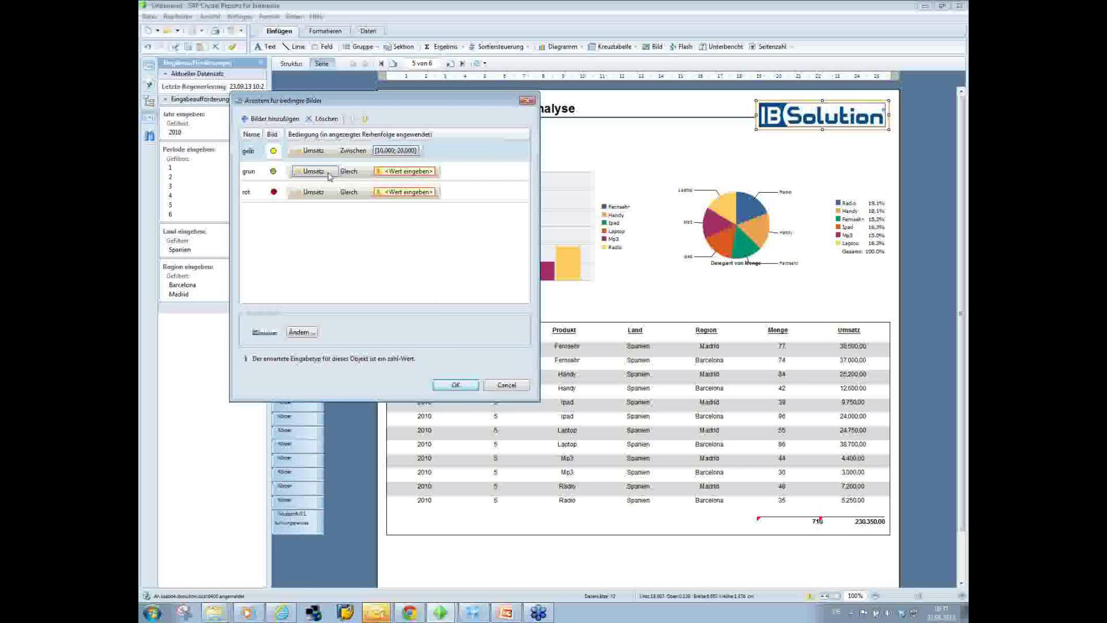
- Set the condition of the grün image to Umsatz Größer als 20000
{"action": "left_click", "coordinate": [349, 172]}
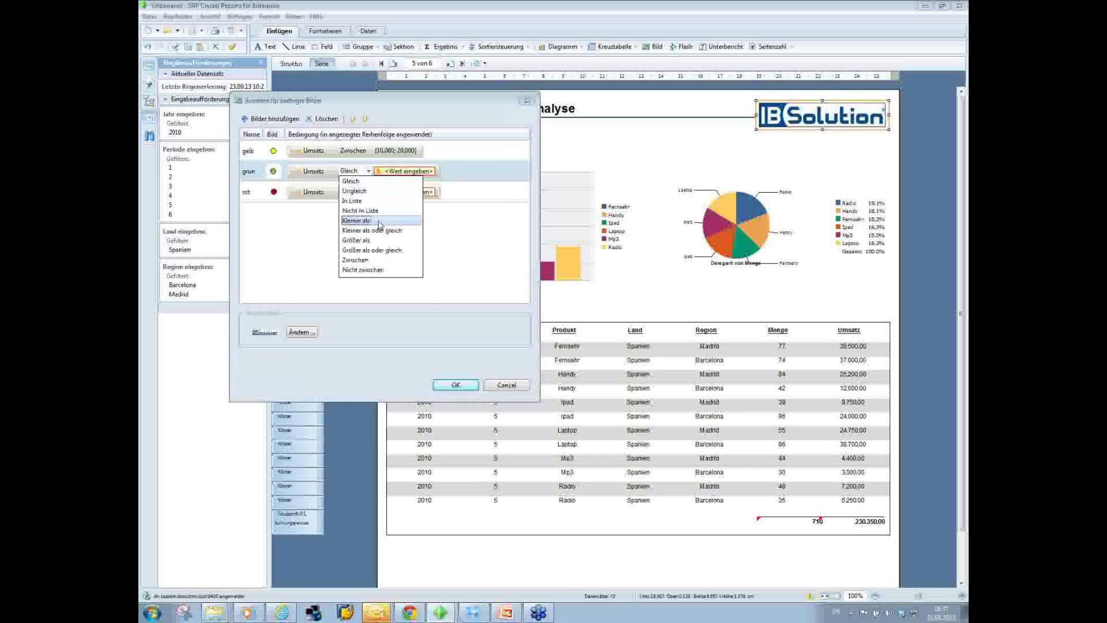
{"action": "left_click", "coordinate": [356, 240]}
{"action": "left_click", "coordinate": [408, 176]}
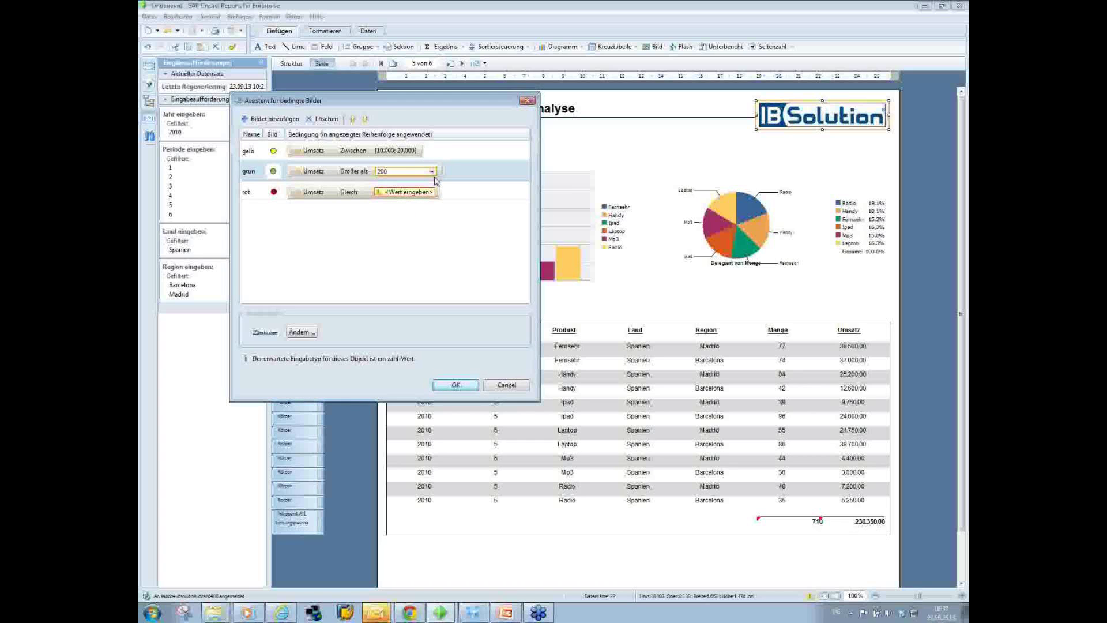
{"action": "left_click", "coordinate": [378, 236]}
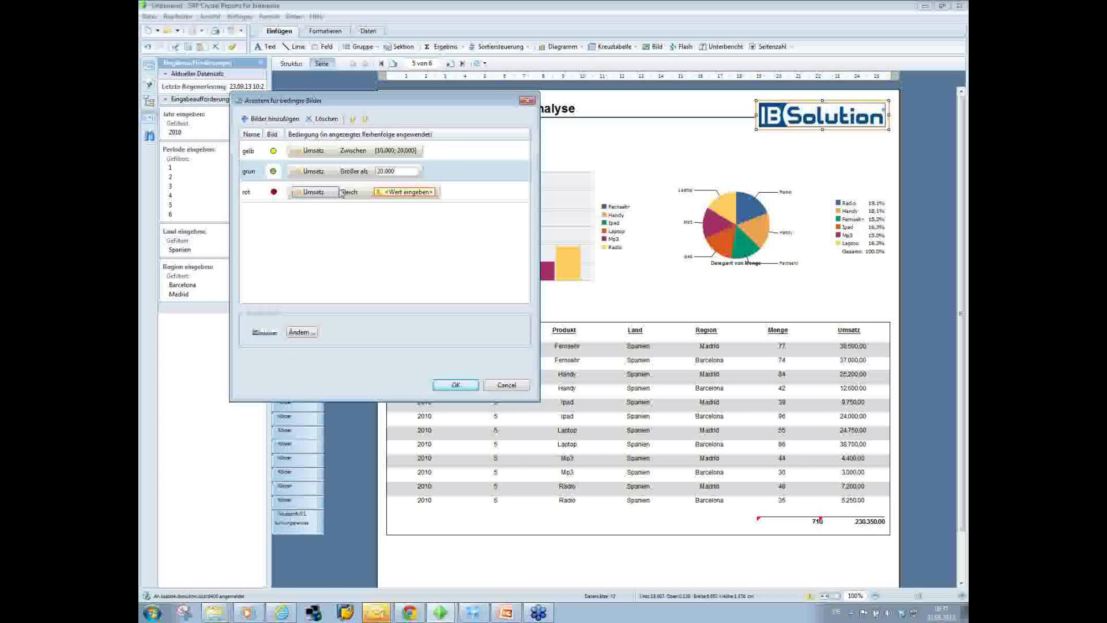
- Set the condition of the rot image to Umsatz Kleiner als 10000 and apply the conditional images
{"action": "left_click", "coordinate": [367, 196]}
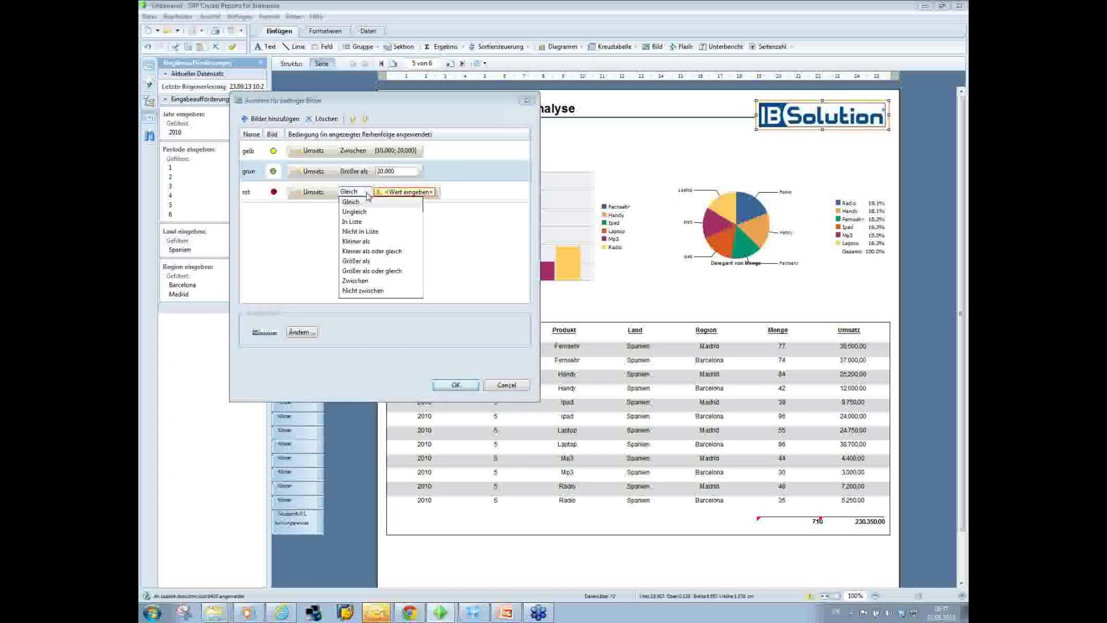
{"action": "left_click", "coordinate": [380, 242]}
{"action": "left_click", "coordinate": [402, 193]}
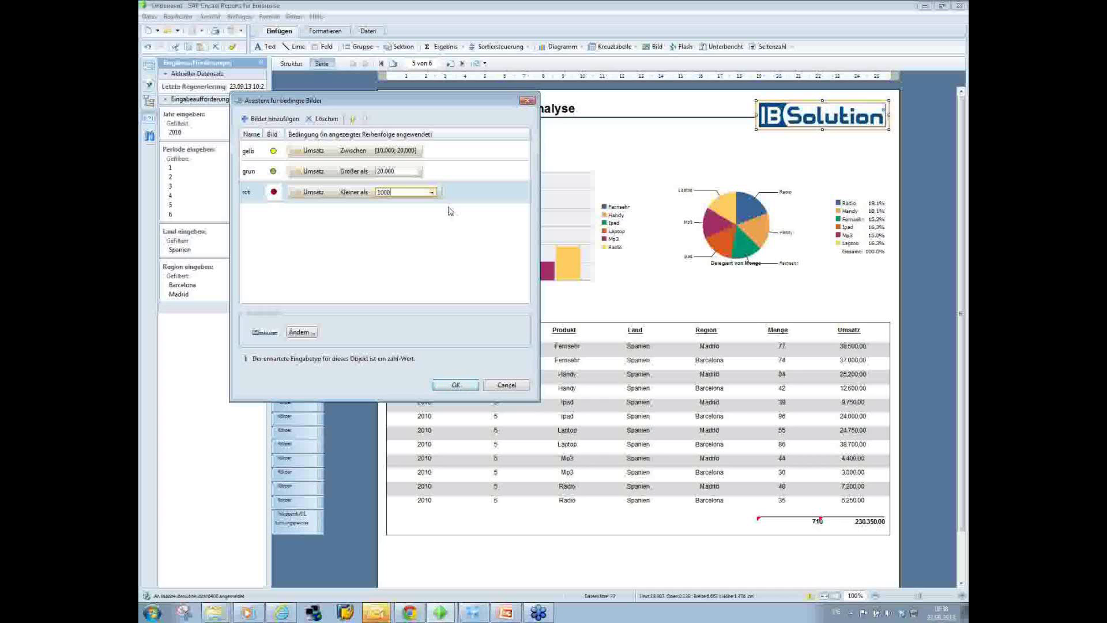
{"action": "left_click", "coordinate": [457, 385]}
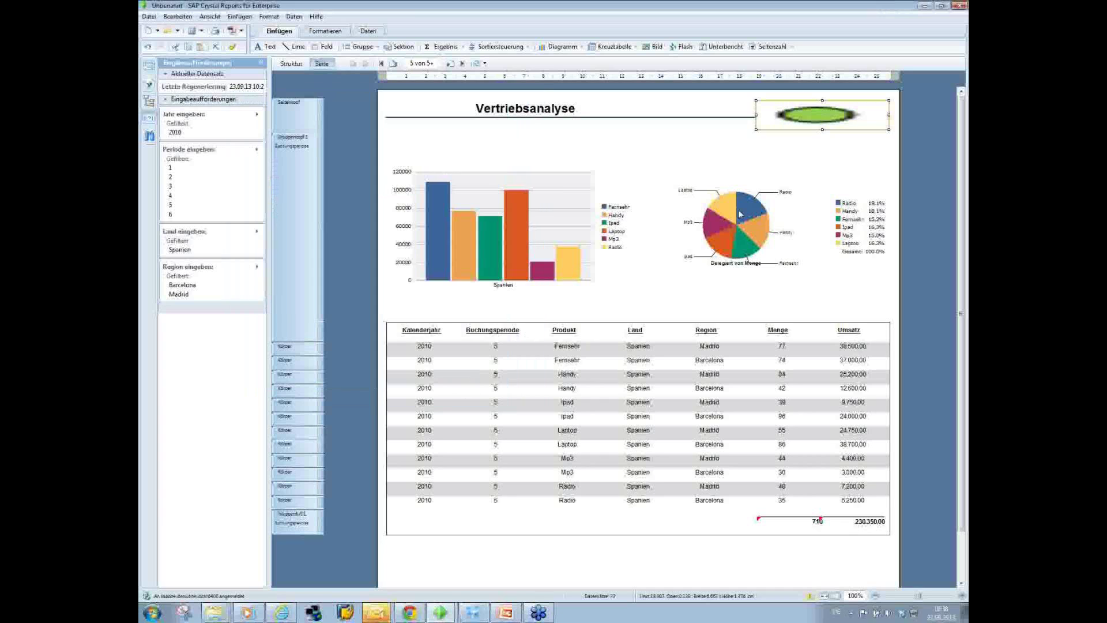
- Shrink the conditional picture to a small icon and place it in the detail row just before the Umsatz value
{"action": "left_click_drag", "start_coordinate": [757, 102], "coordinate": [829, 354]}
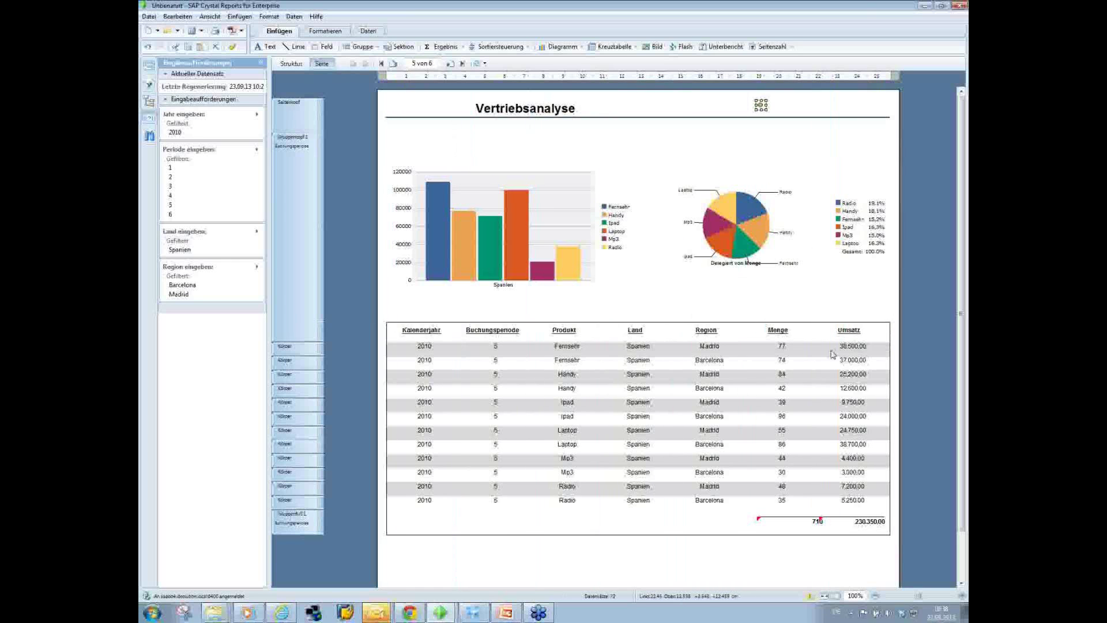
{"action": "left_click_drag", "start_coordinate": [824, 106], "coordinate": [881, 360]}
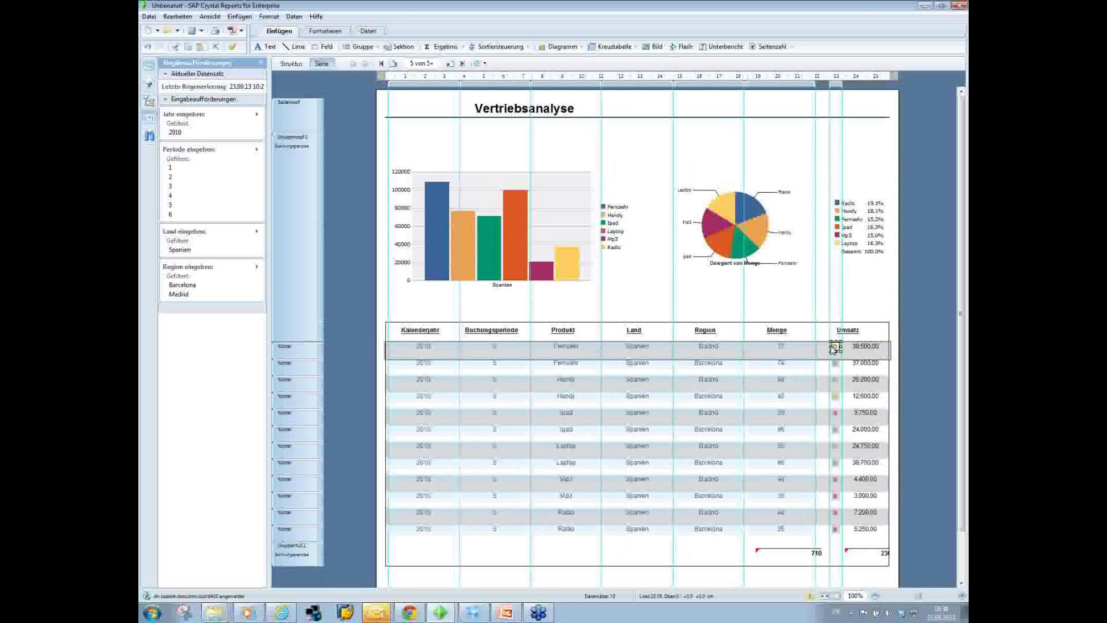
{"action": "left_click", "coordinate": [912, 353]}
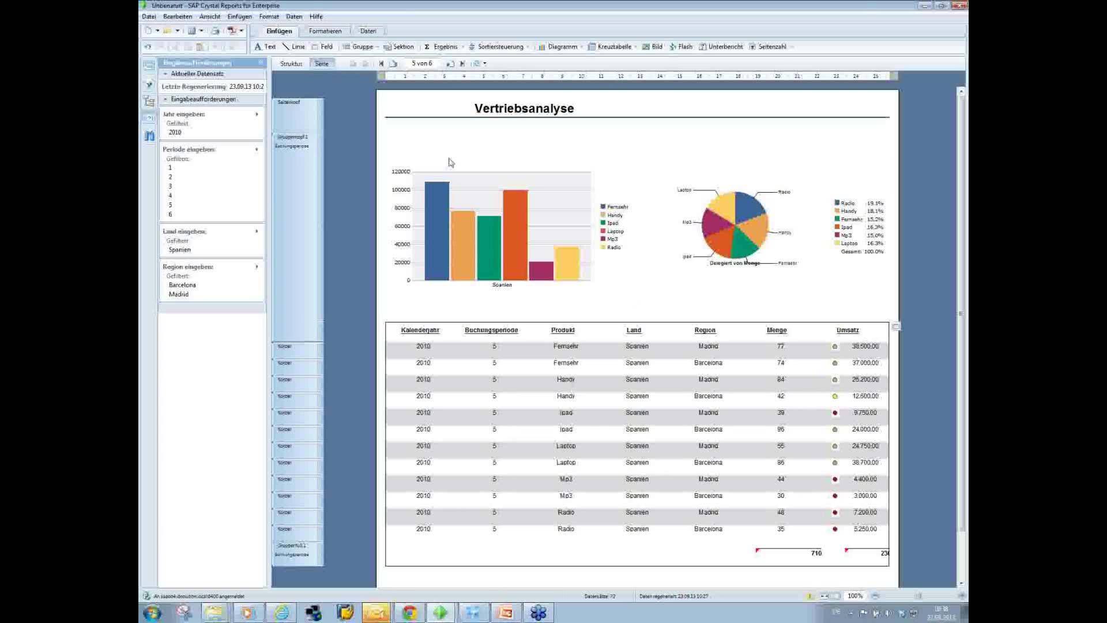
- Check the conditional images on the report pages back to page 1 and look at the report in structure view
{"action": "left_click", "coordinate": [394, 64]}
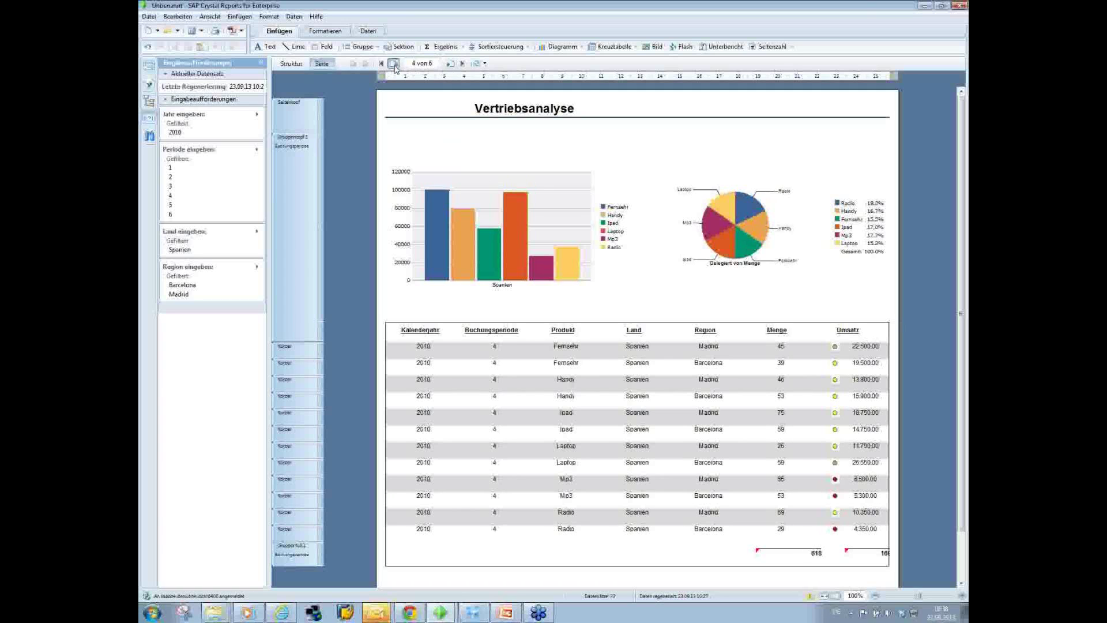
{"action": "left_click", "coordinate": [394, 65]}
{"action": "left_click", "coordinate": [394, 65]}
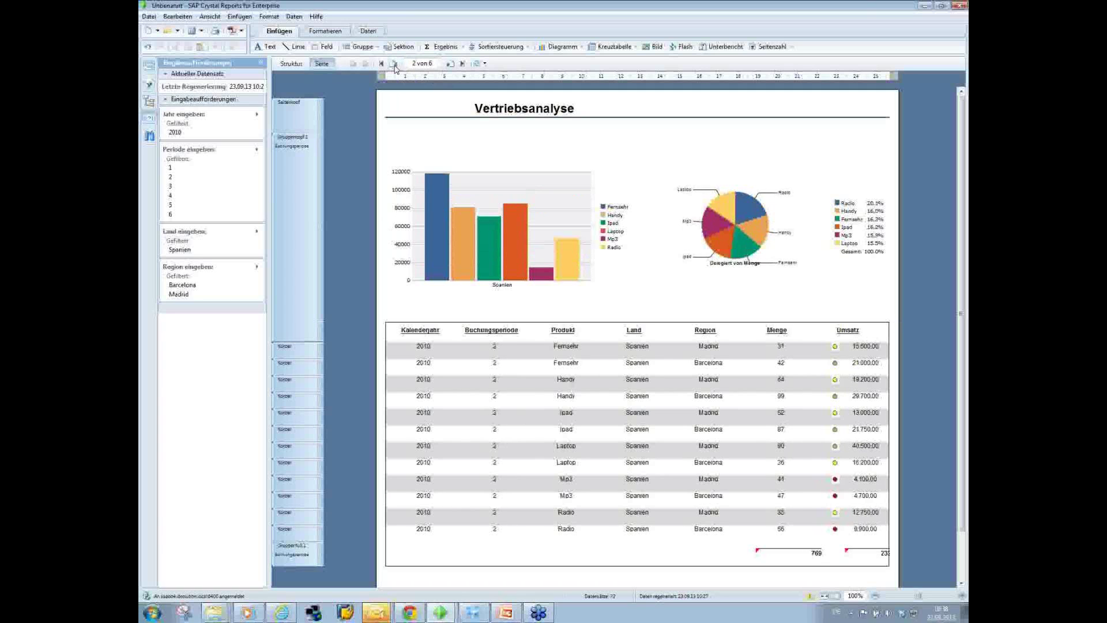
{"action": "left_click", "coordinate": [395, 65]}
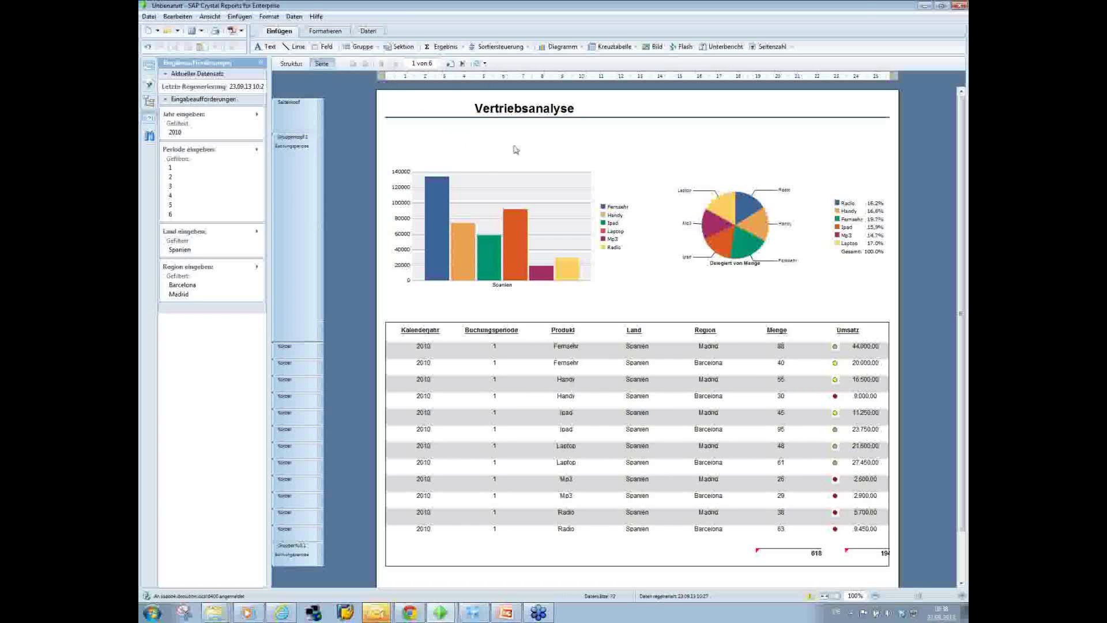
{"action": "left_click", "coordinate": [291, 63]}
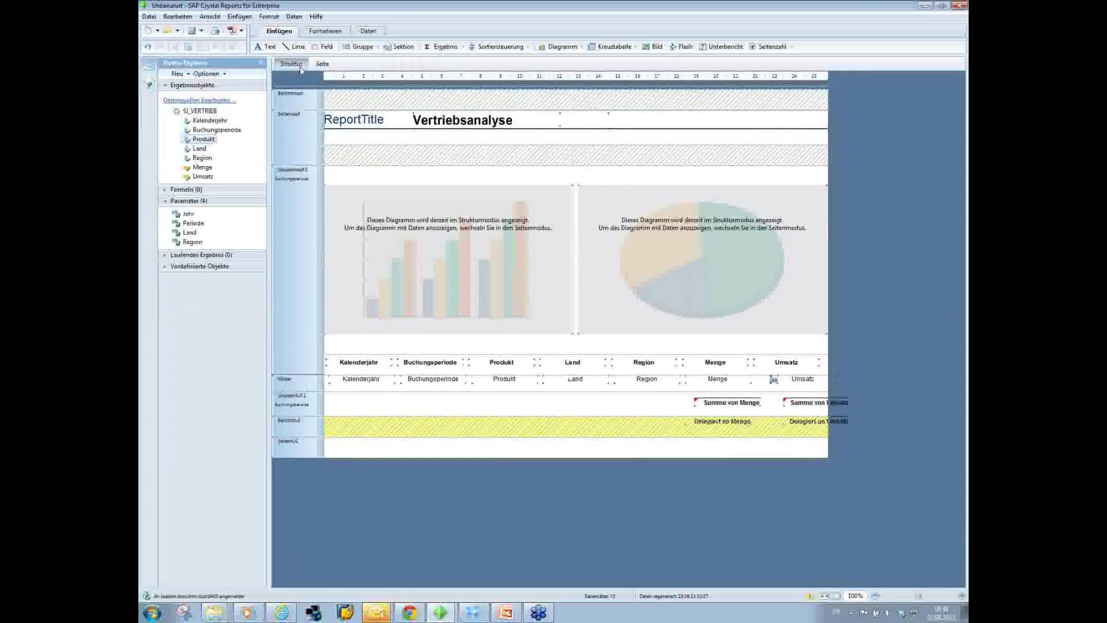
{"action": "left_click", "coordinate": [322, 63]}
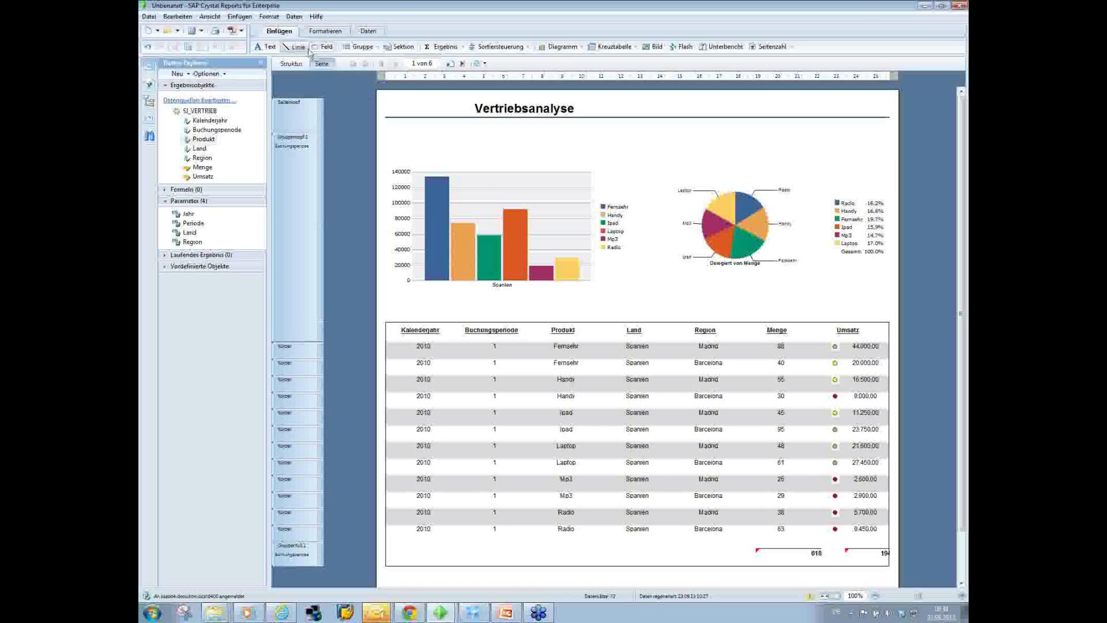
- Insert the text "Umsatz in Periode" as a heading above the bar chart
{"action": "left_click", "coordinate": [269, 49]}
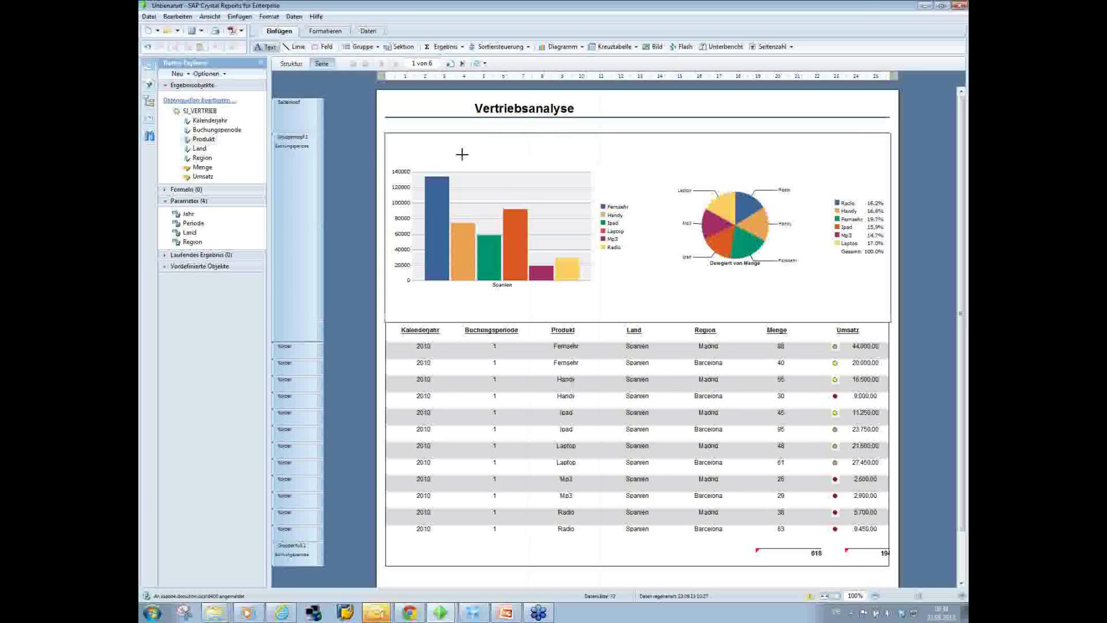
{"action": "left_click_drag", "start_coordinate": [426, 145], "coordinate": [575, 170]}
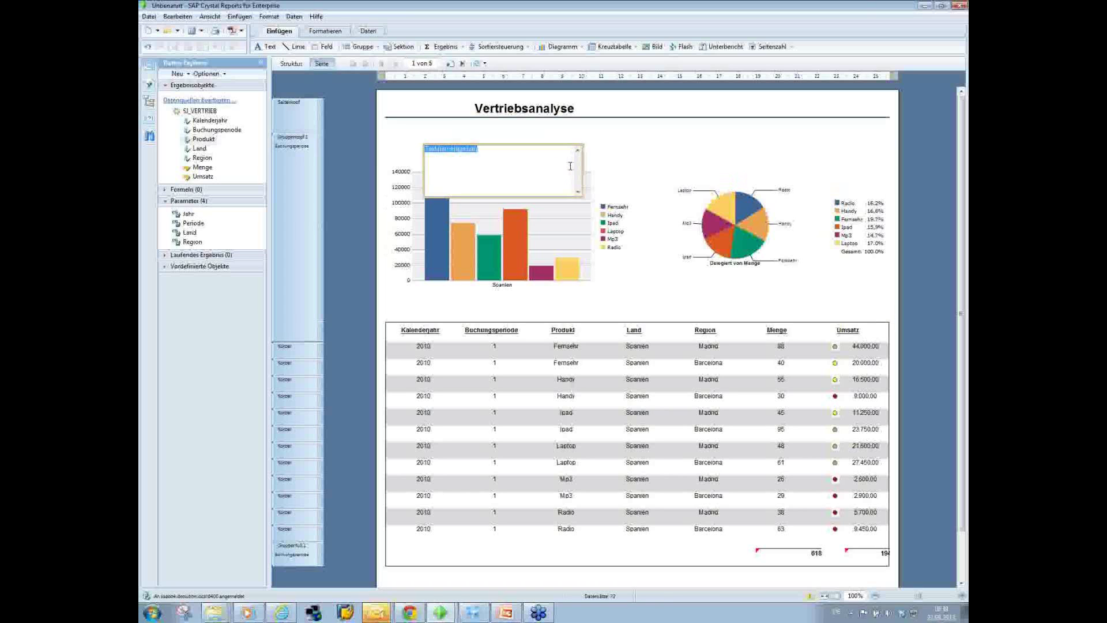
{"action": "type", "text": "L"}
{"action": "left_click", "coordinate": [616, 164]}
{"action": "left_click", "coordinate": [489, 154]}
{"action": "left_click_drag", "start_coordinate": [488, 155], "coordinate": [434, 151]}
{"action": "double_click", "coordinate": [492, 154]}
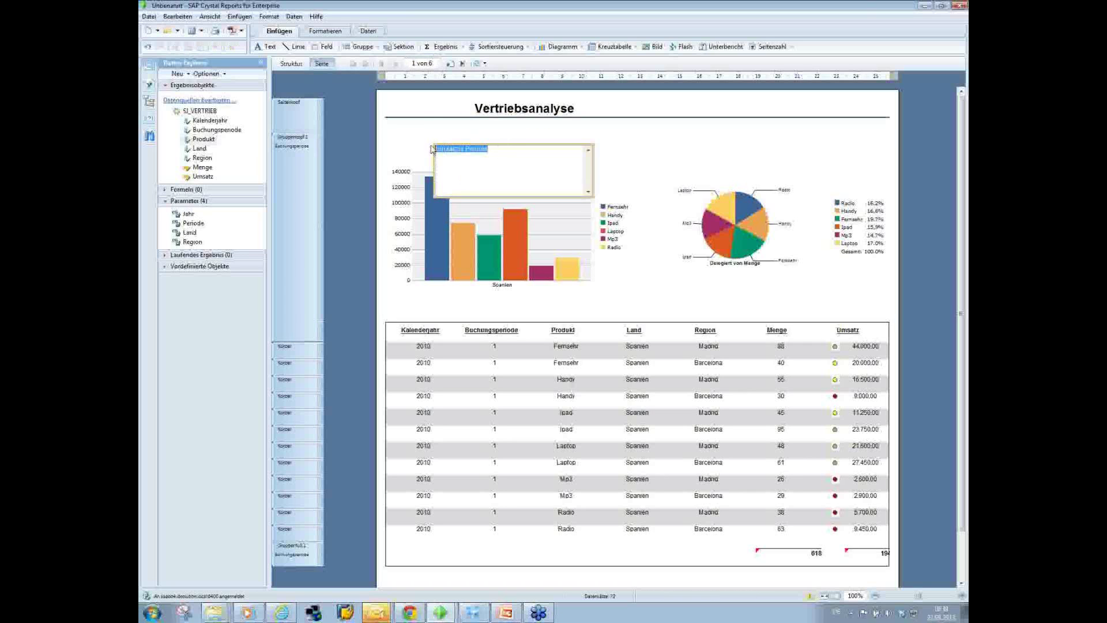
- Set the font size of the bar chart heading to 12
{"action": "left_click", "coordinate": [329, 31]}
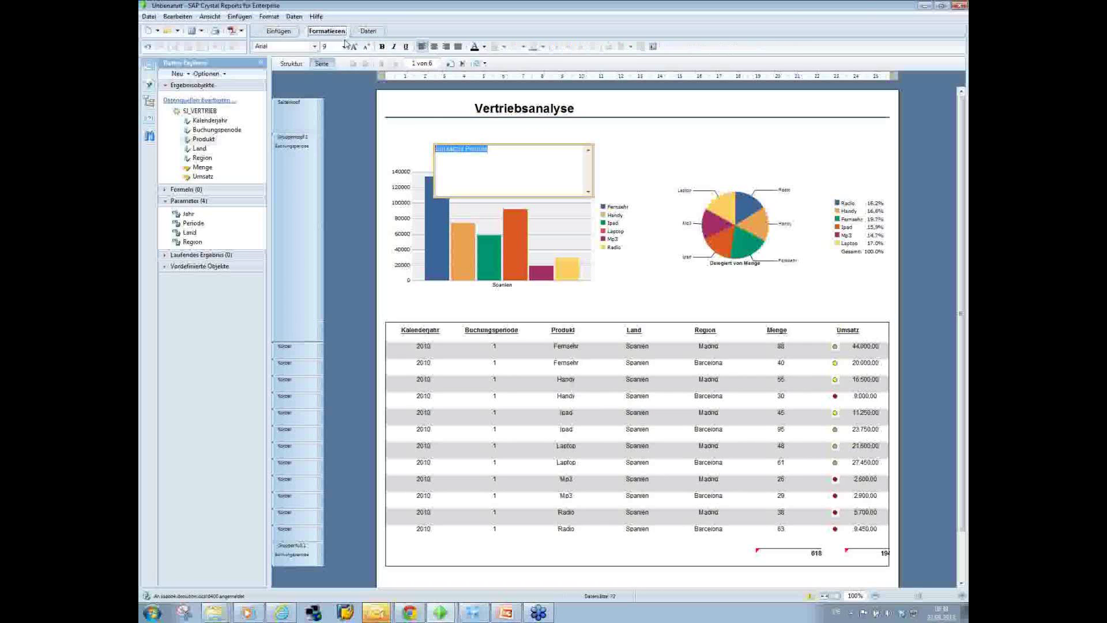
{"action": "left_click", "coordinate": [315, 49]}
{"action": "left_click", "coordinate": [292, 70]}
{"action": "left_click", "coordinate": [344, 47]}
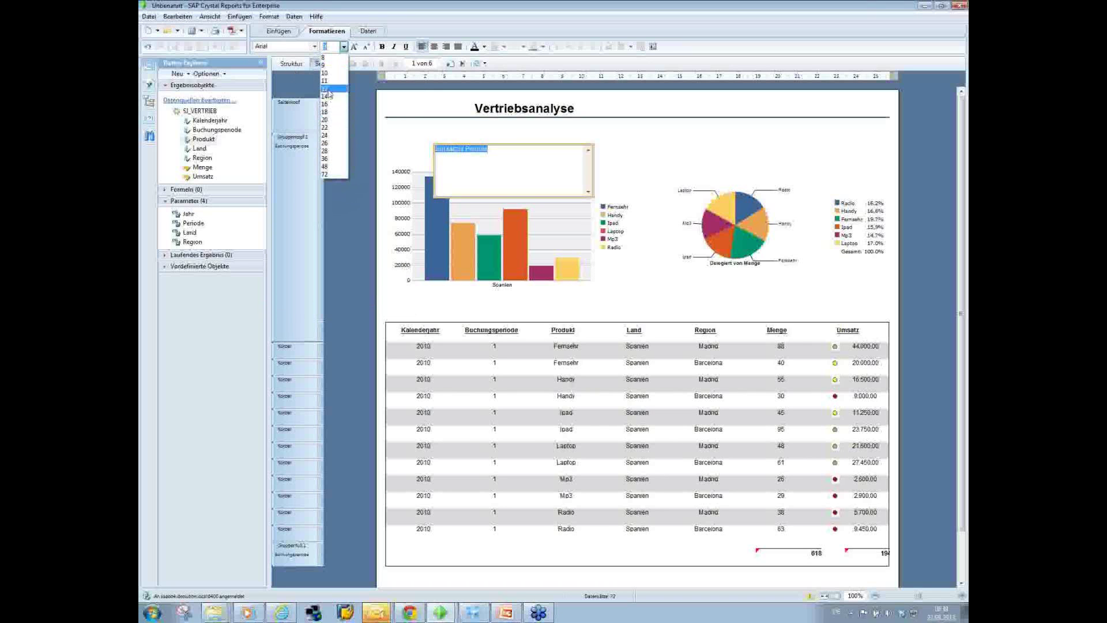
{"action": "left_click", "coordinate": [328, 93]}
{"action": "left_click", "coordinate": [642, 149]}
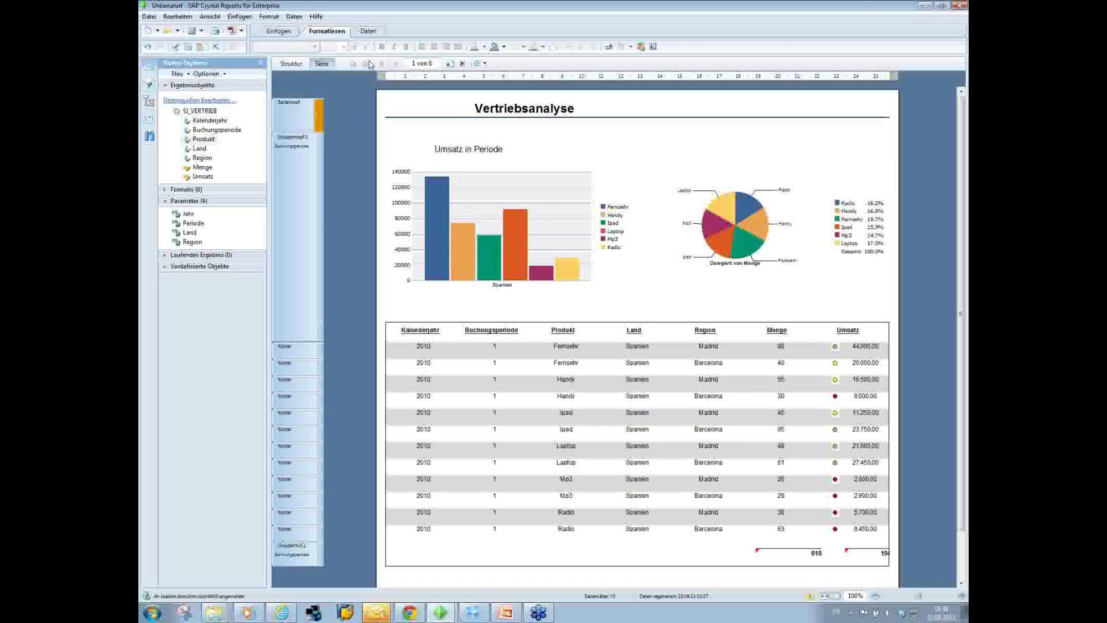
- Insert the text "Verkaufsmenge in Periode" as a heading above the pie chart
{"action": "left_click", "coordinate": [286, 32]}
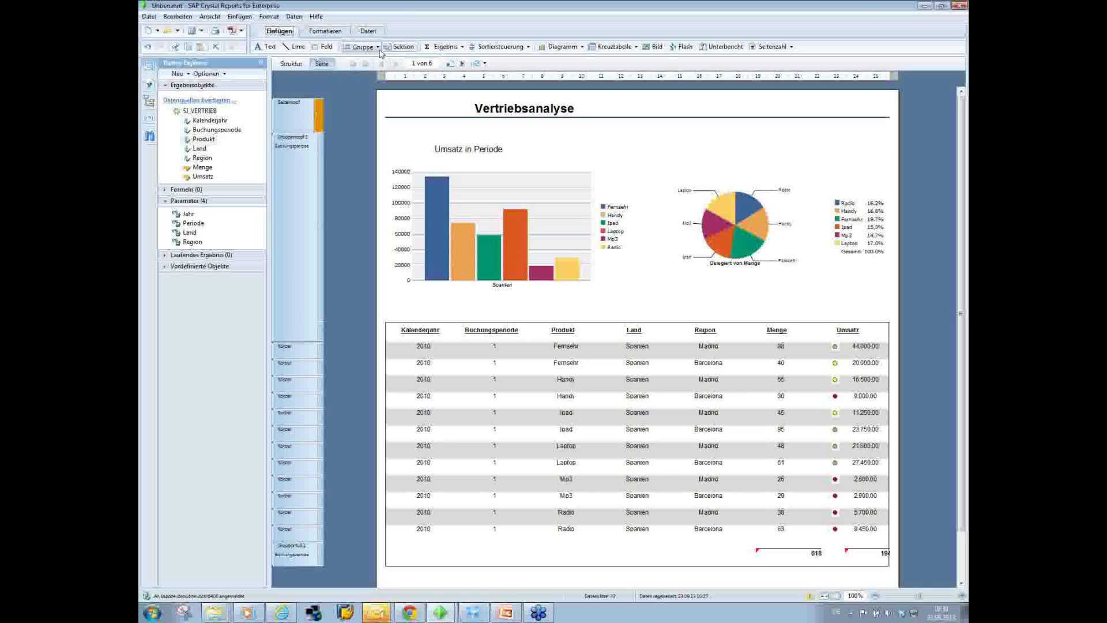
{"action": "left_click", "coordinate": [267, 47]}
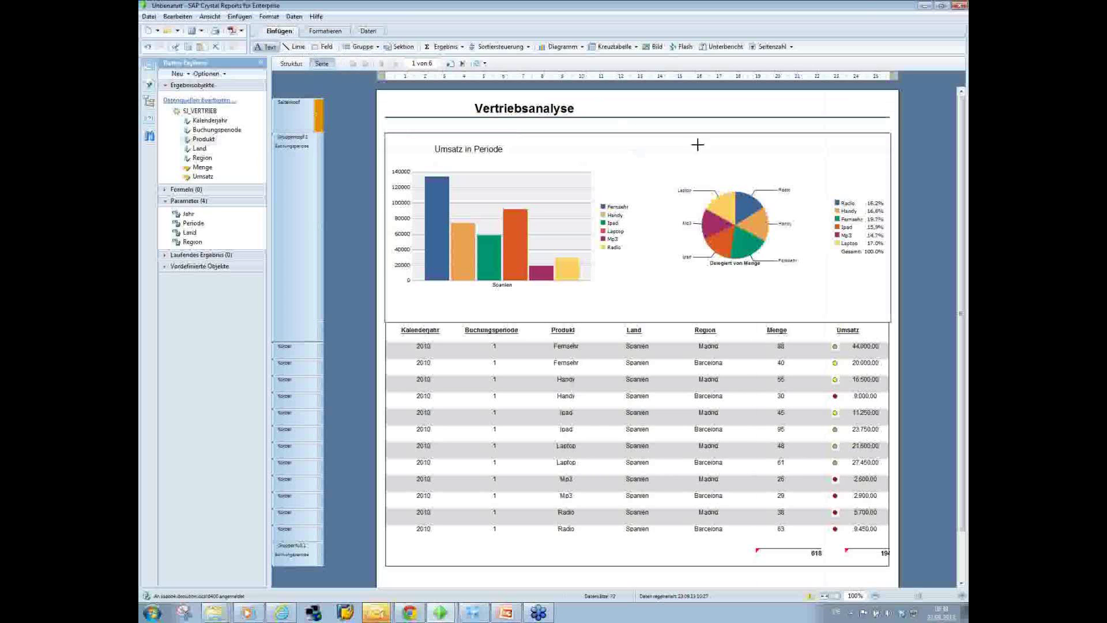
{"action": "left_click_drag", "start_coordinate": [704, 146], "coordinate": [856, 162]}
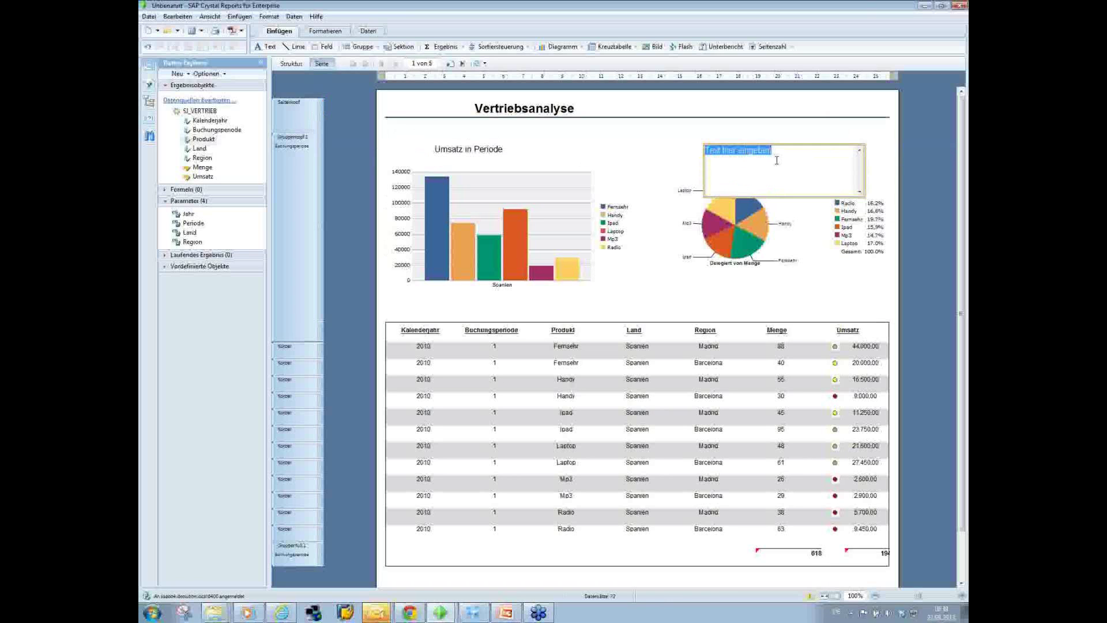
{"action": "type", "text": "Verkau"}
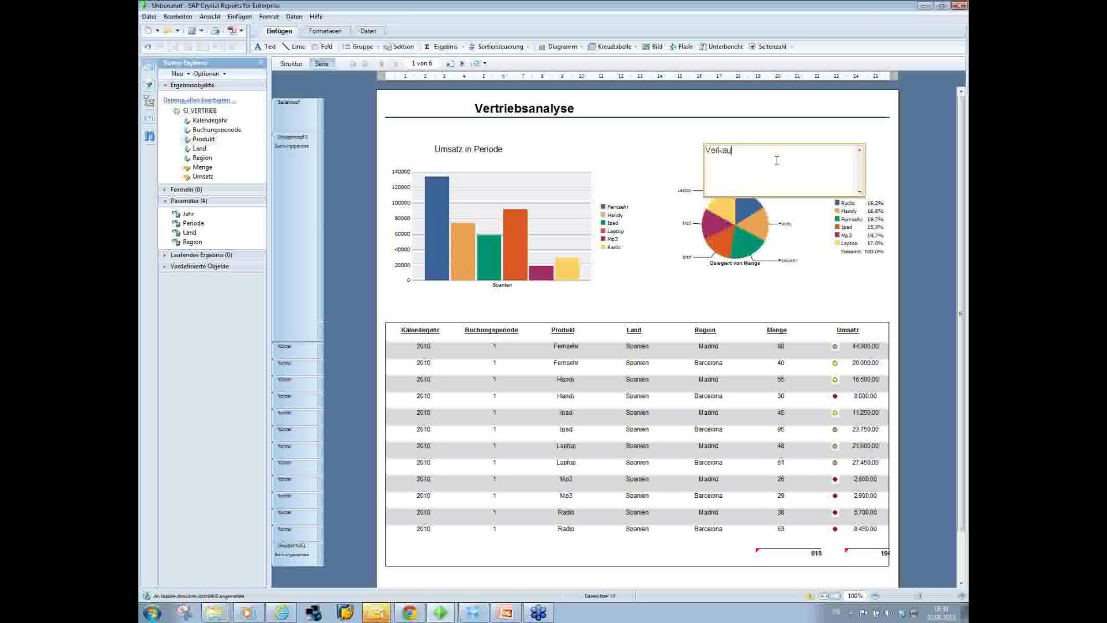
{"action": "type", "text": "fsmenge in Periode"}
{"action": "left_click", "coordinate": [888, 172]}
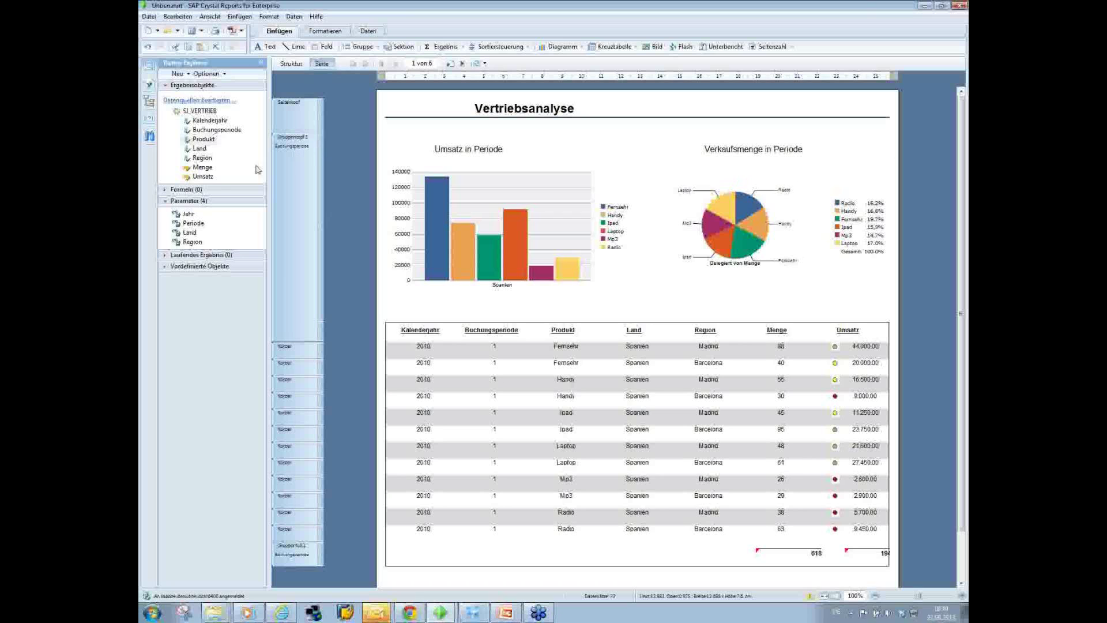
- Create a new formula named Periode in the report
{"action": "left_click", "coordinate": [193, 190]}
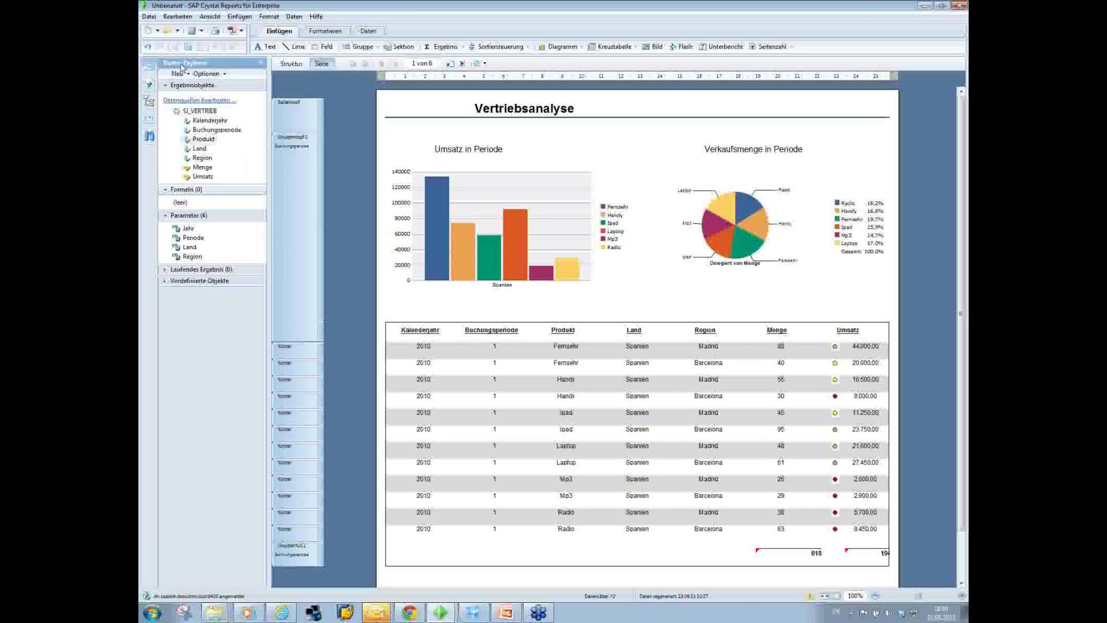
{"action": "right_click", "coordinate": [196, 203]}
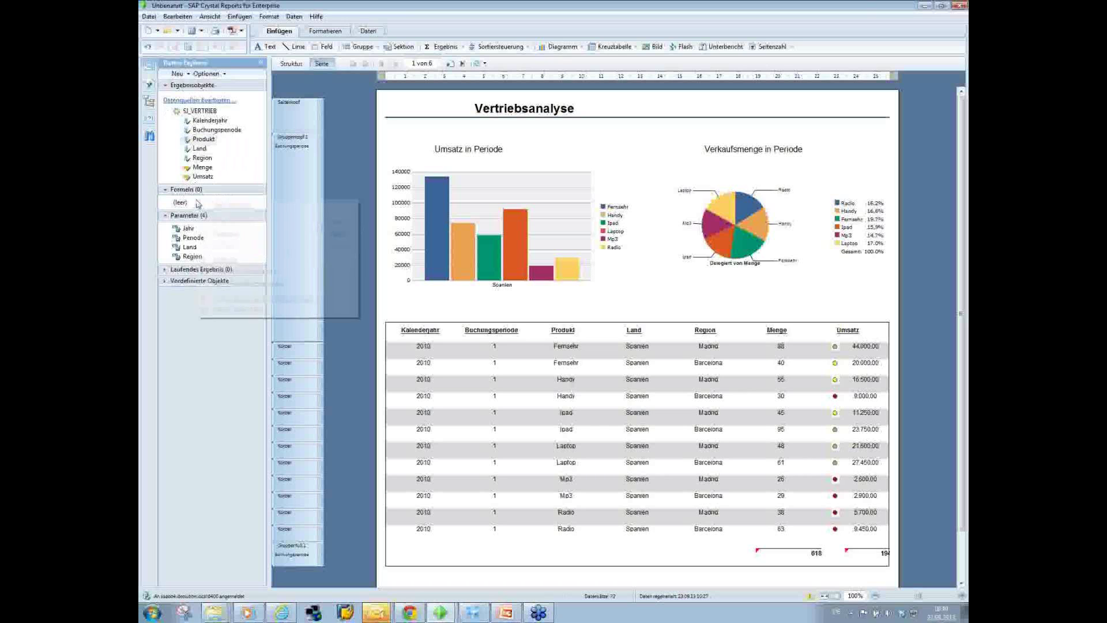
{"action": "left_click", "coordinate": [232, 209]}
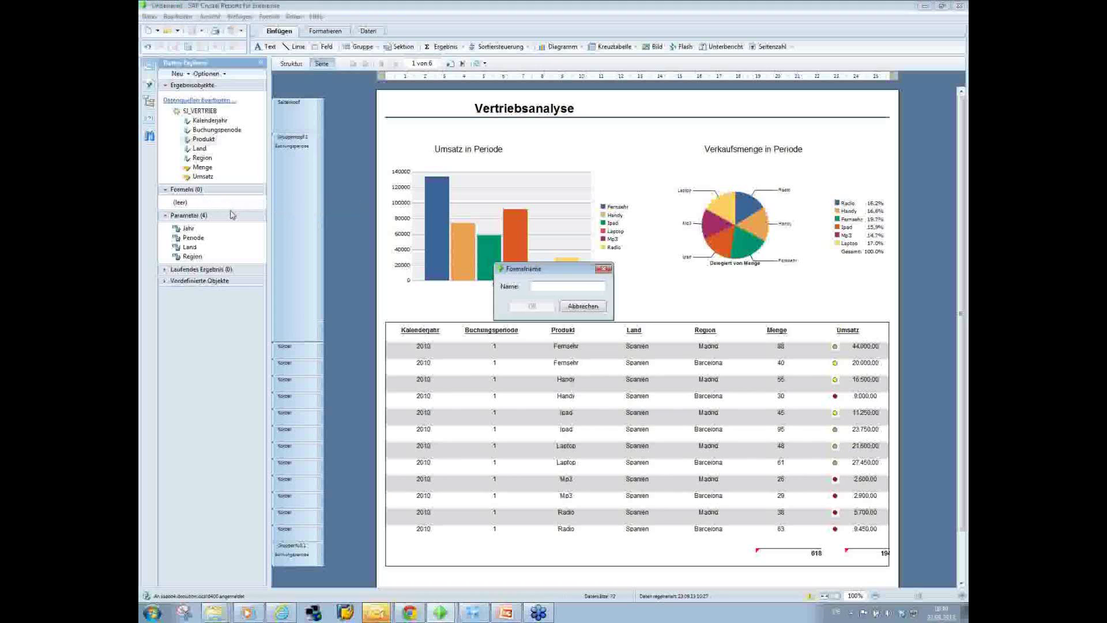
{"action": "type", "text": "Periode"}
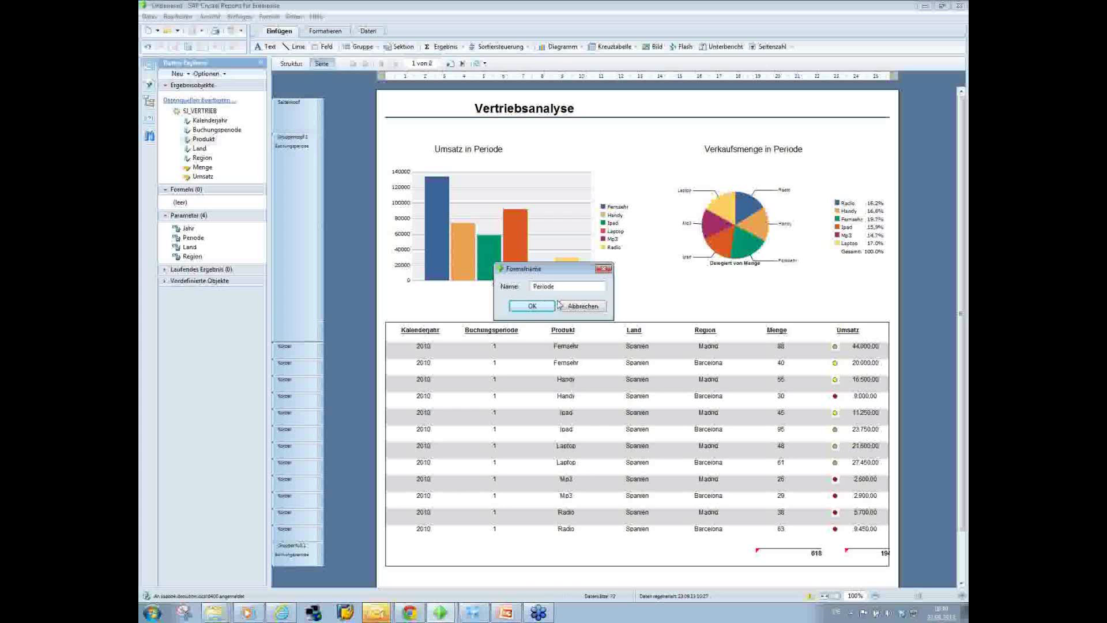
{"action": "key", "text": "Return"}
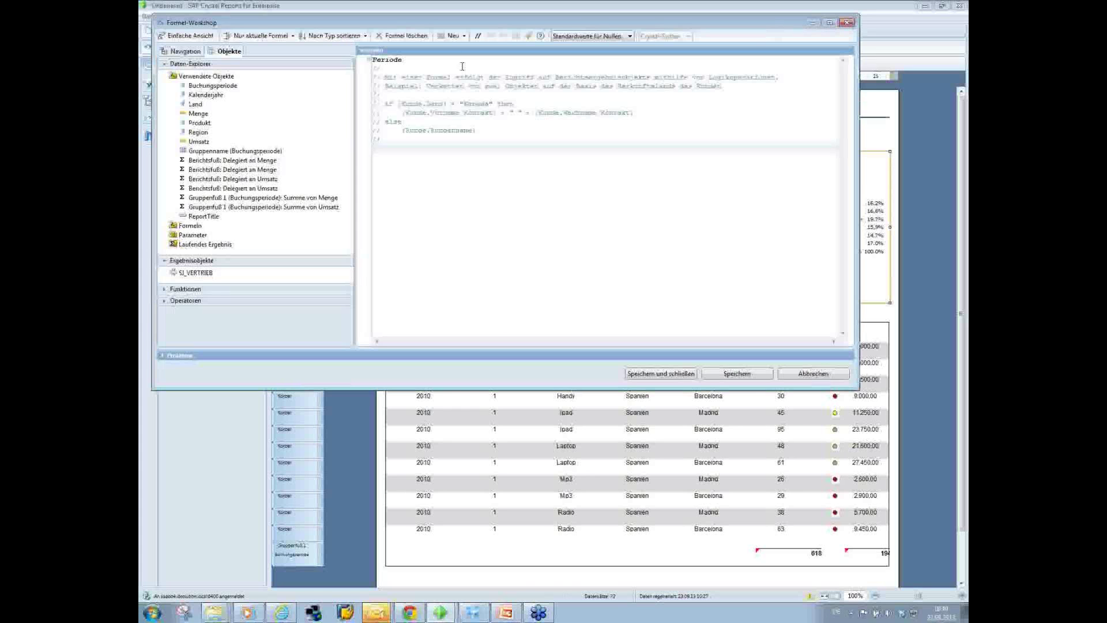
- Define the Periode formula as the Buchungsperiode field of SJ_VERTRIEB, save it and close the formula workshop
{"action": "left_click_drag", "start_coordinate": [352, 22], "coordinate": [367, 48]}
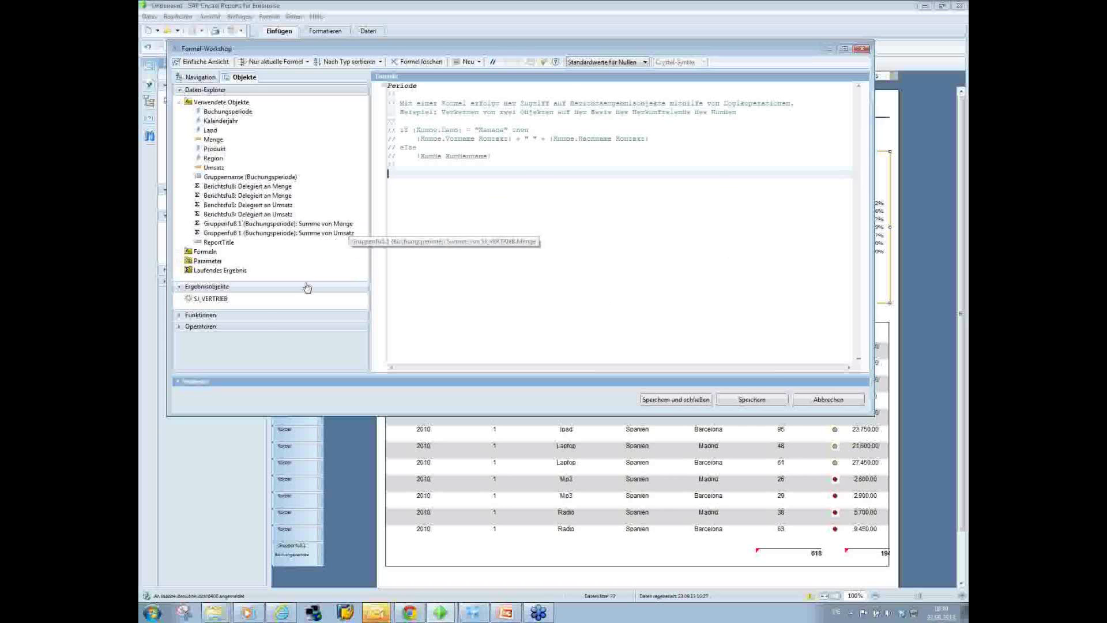
{"action": "double_click", "coordinate": [213, 300]}
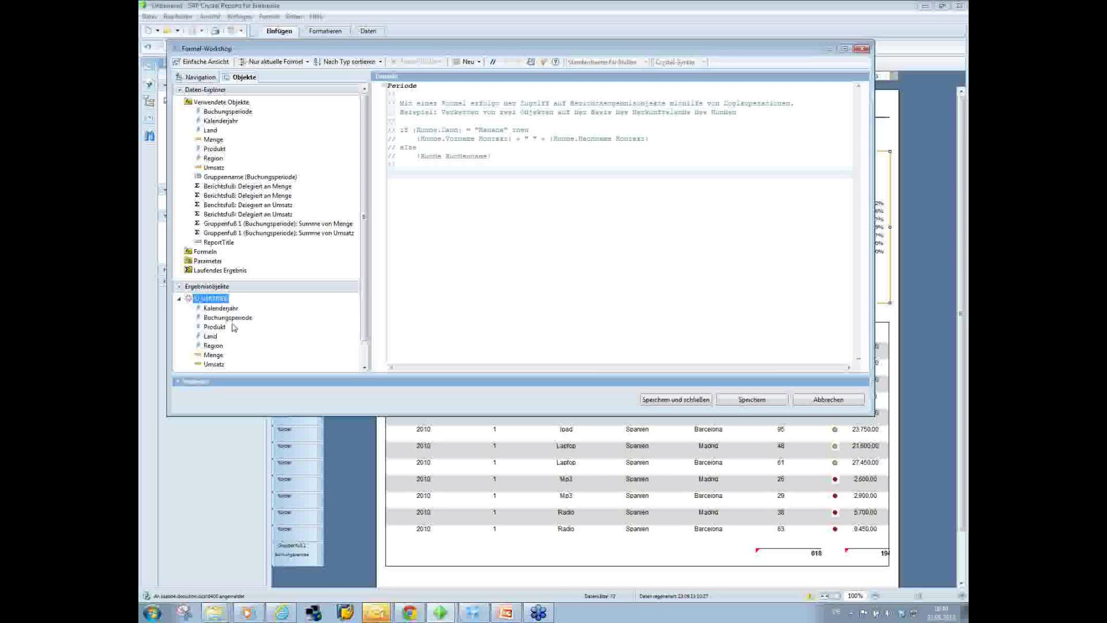
{"action": "scroll", "coordinate": [363, 225], "scroll_direction": "down", "scroll_amount": 2}
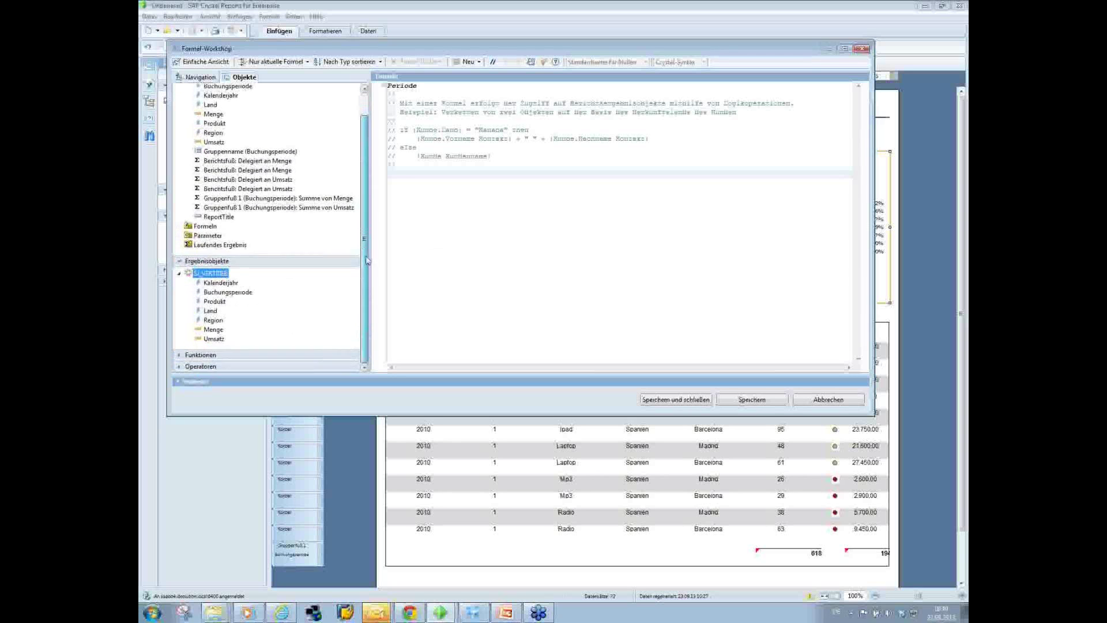
{"action": "double_click", "coordinate": [239, 295]}
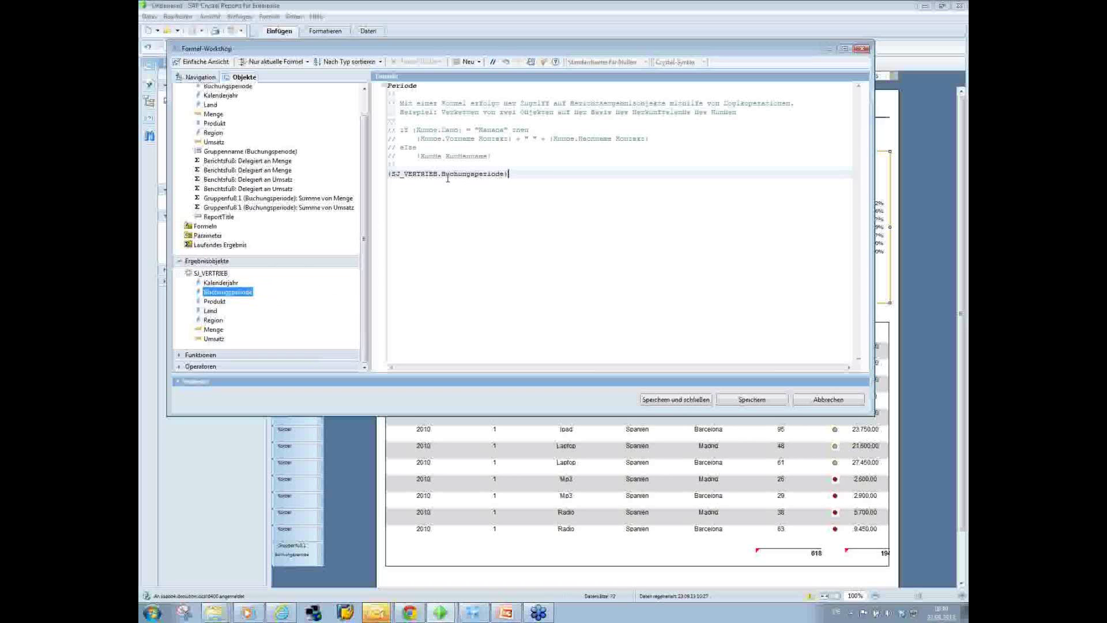
{"action": "left_click", "coordinate": [700, 401]}
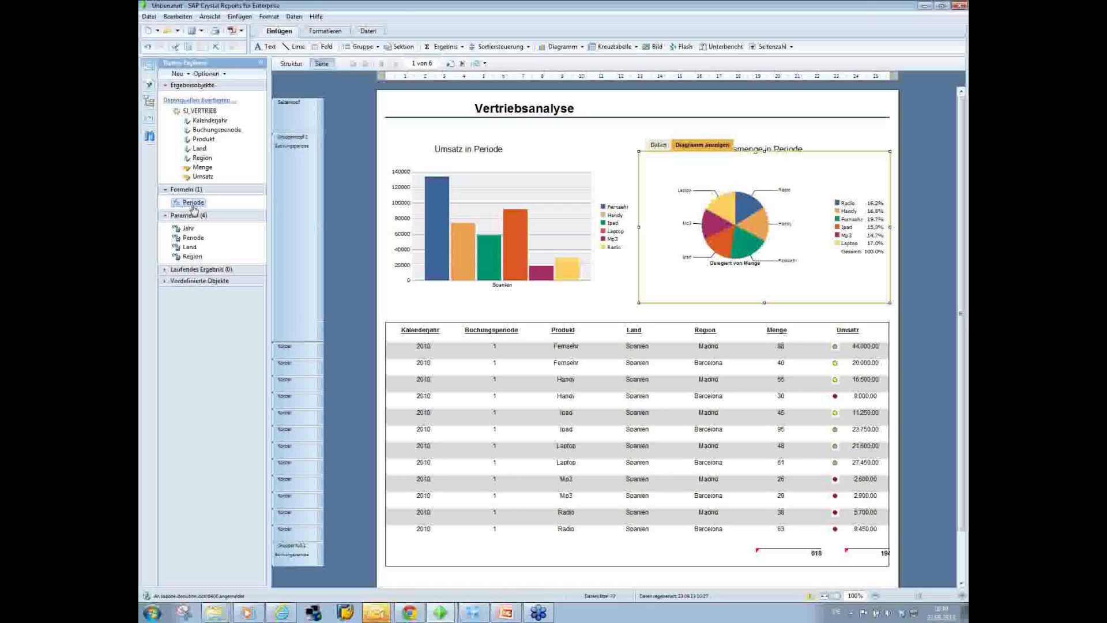
- Append the Periode formula after the text of the bar chart heading and shift the heading slightly to the right
{"action": "left_click", "coordinate": [530, 161]}
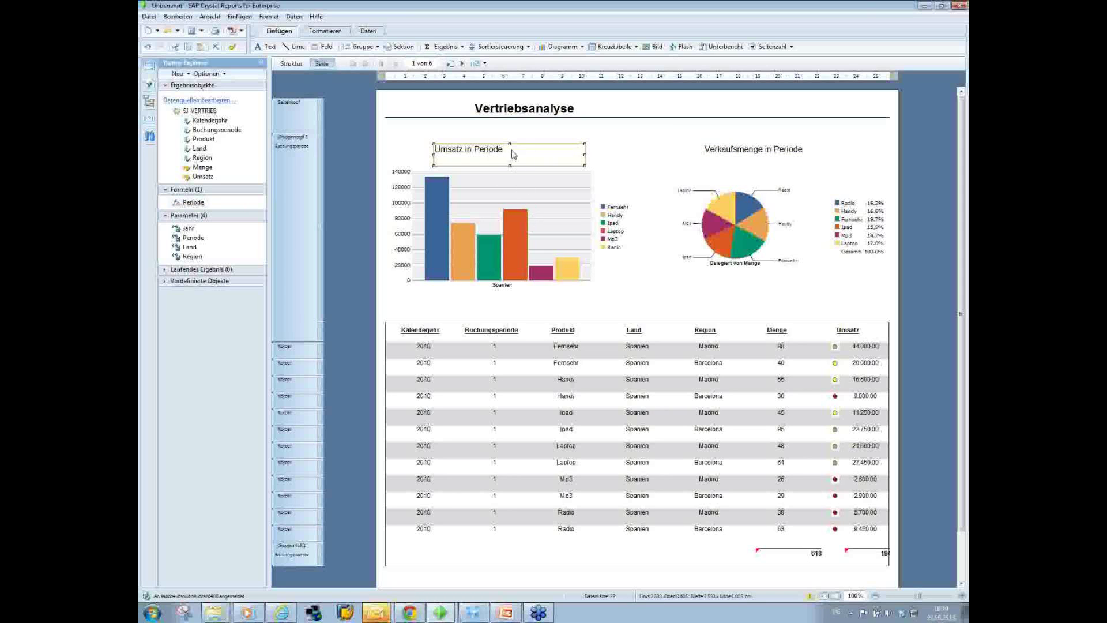
{"action": "left_click", "coordinate": [511, 151]}
{"action": "left_click_drag", "start_coordinate": [193, 202], "coordinate": [517, 154]}
{"action": "left_click", "coordinate": [504, 151]}
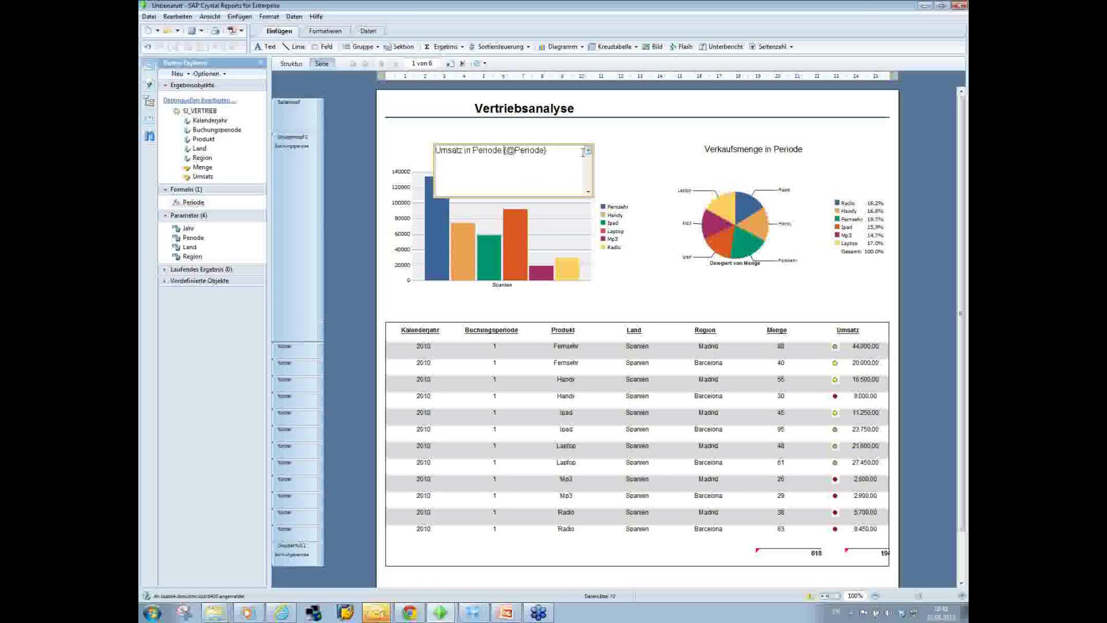
{"action": "left_click", "coordinate": [625, 150]}
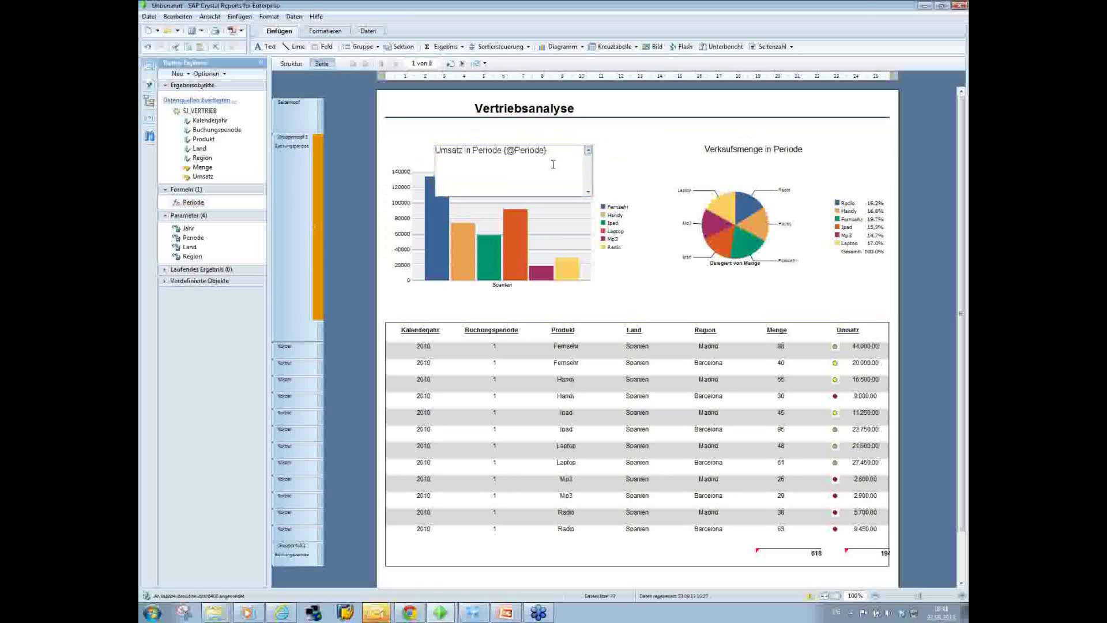
{"action": "left_click", "coordinate": [499, 151]}
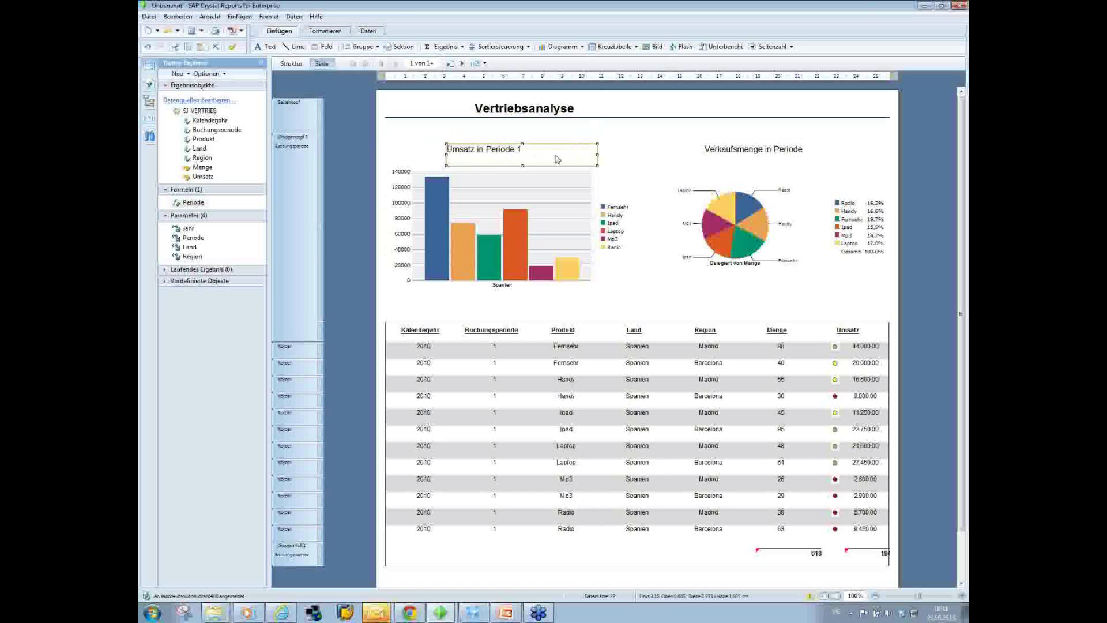
- Append the Periode formula after the text "Verkaufsmenge in Periode" in the pie chart heading
{"action": "left_click", "coordinate": [807, 156]}
{"action": "left_click", "coordinate": [810, 148]}
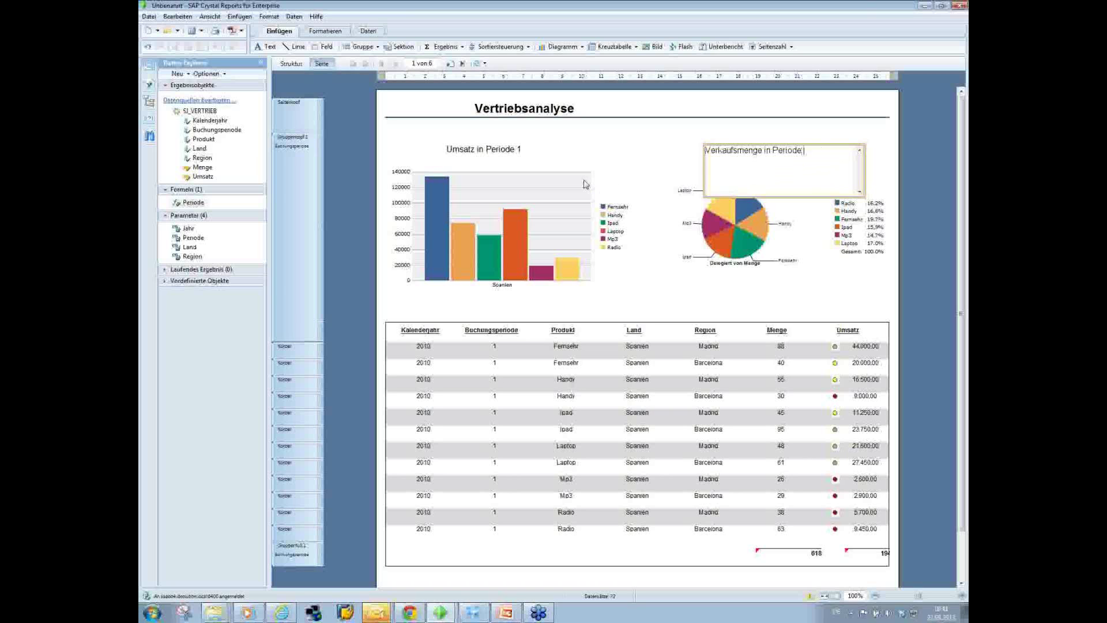
{"action": "left_click_drag", "start_coordinate": [199, 209], "coordinate": [812, 151]}
{"action": "left_click", "coordinate": [879, 173]}
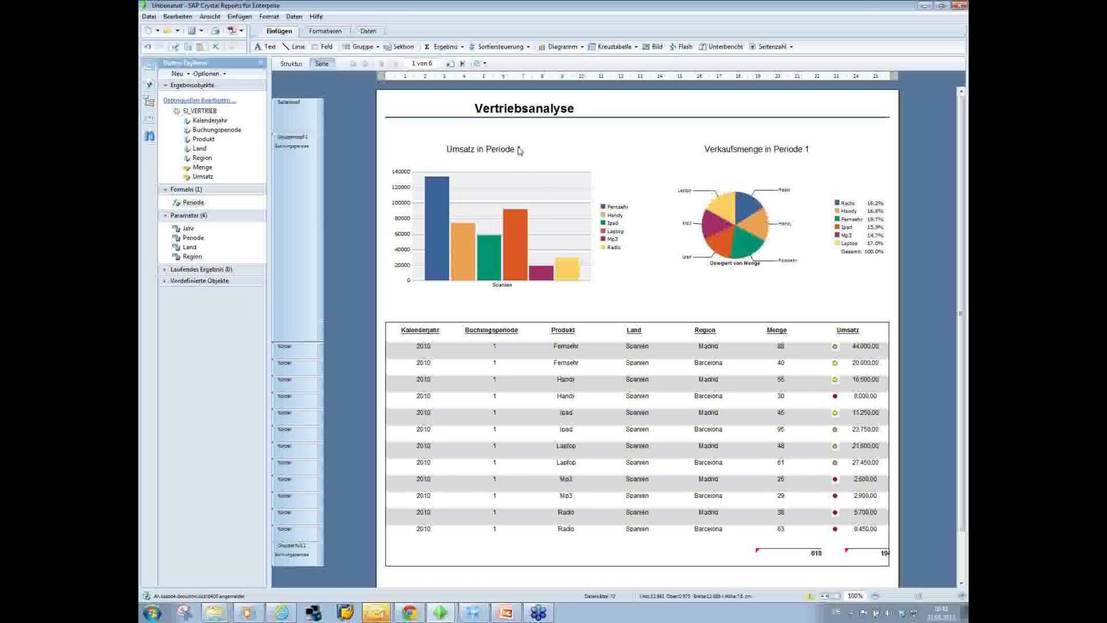
- Check the period numbers in both chart headings on pages 2 and 3 and return to page 1
{"action": "left_click", "coordinate": [451, 63]}
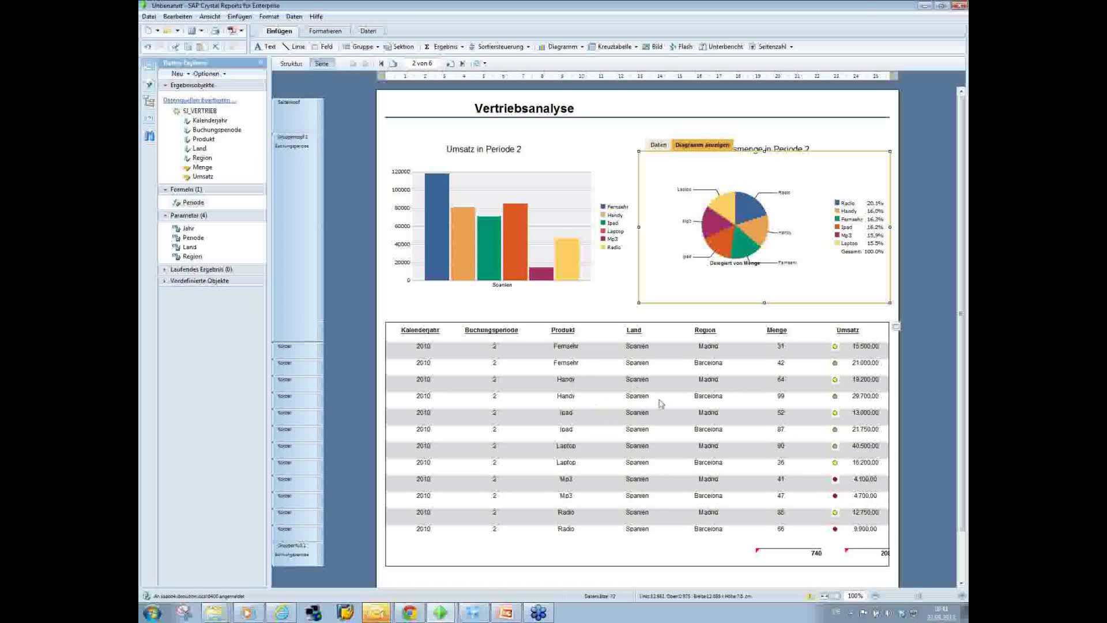
{"action": "left_click", "coordinate": [450, 64]}
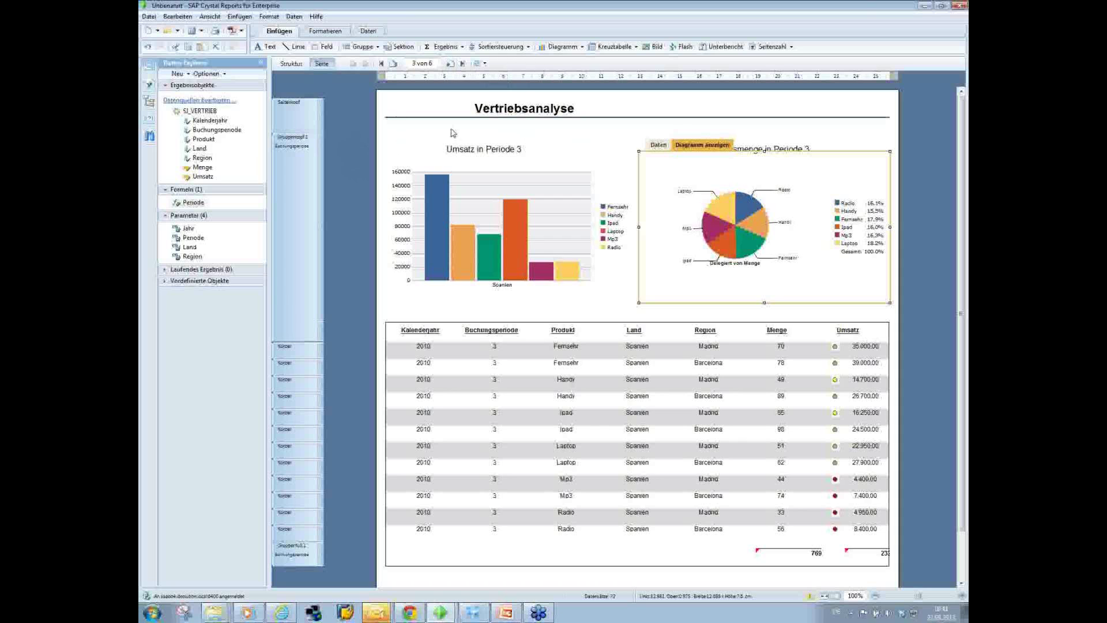
{"action": "left_click", "coordinate": [381, 64]}
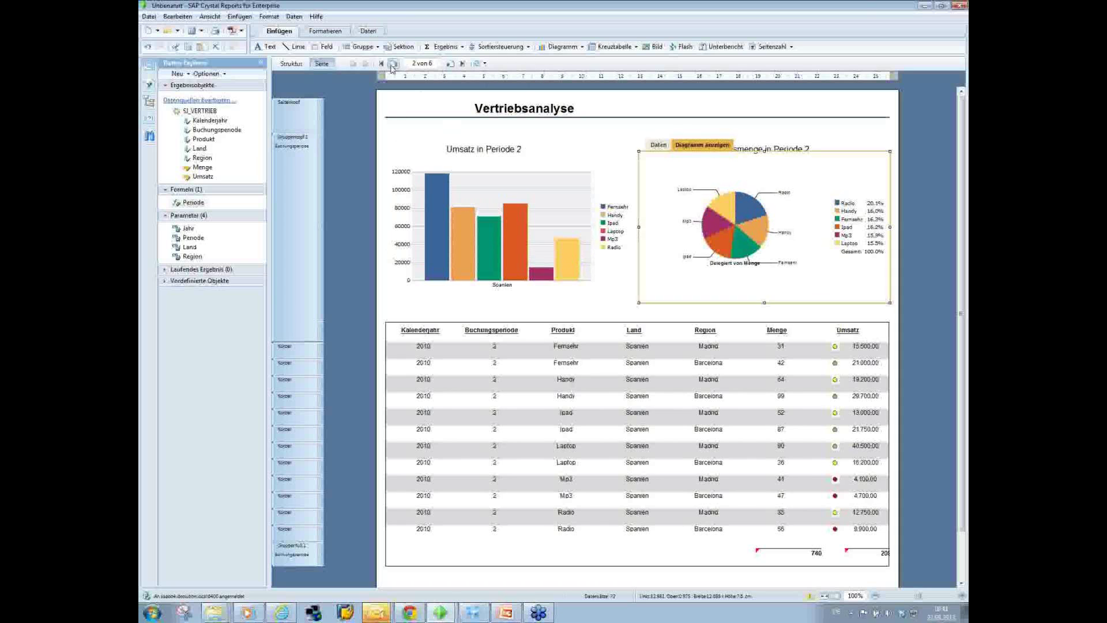
{"action": "left_click", "coordinate": [383, 172]}
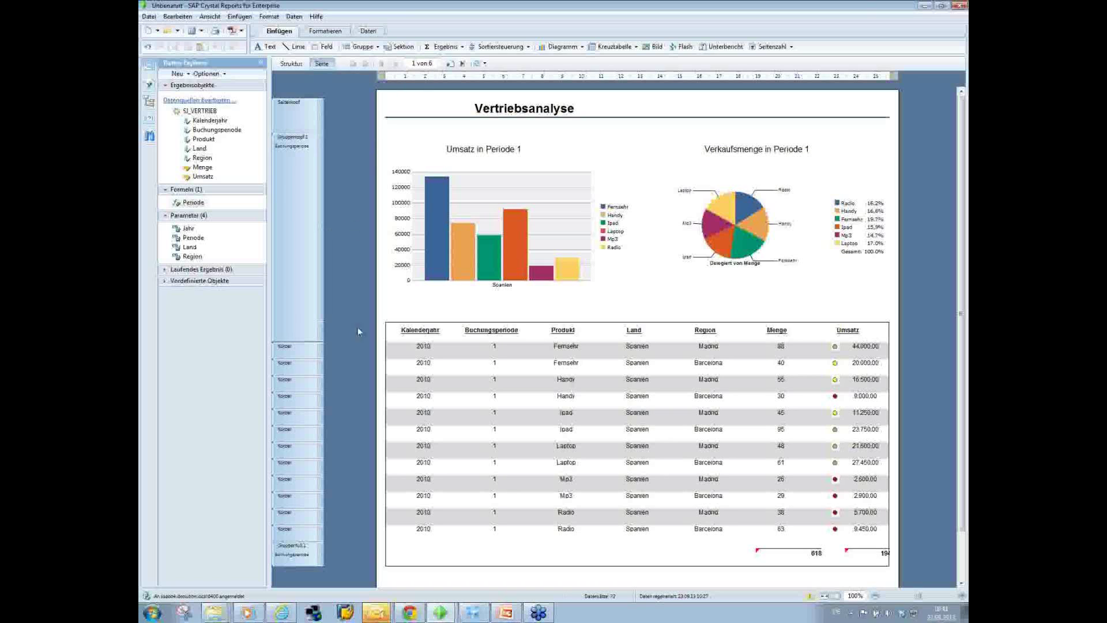
{"action": "left_click", "coordinate": [539, 613]}
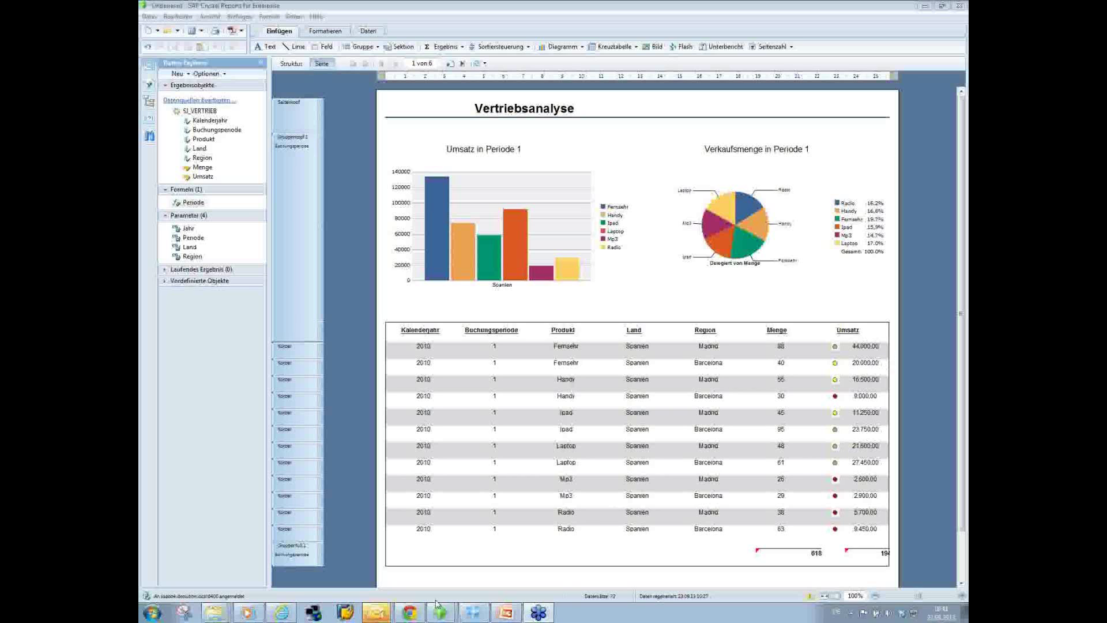
{"action": "mouse_move", "coordinate": [417, 616]}
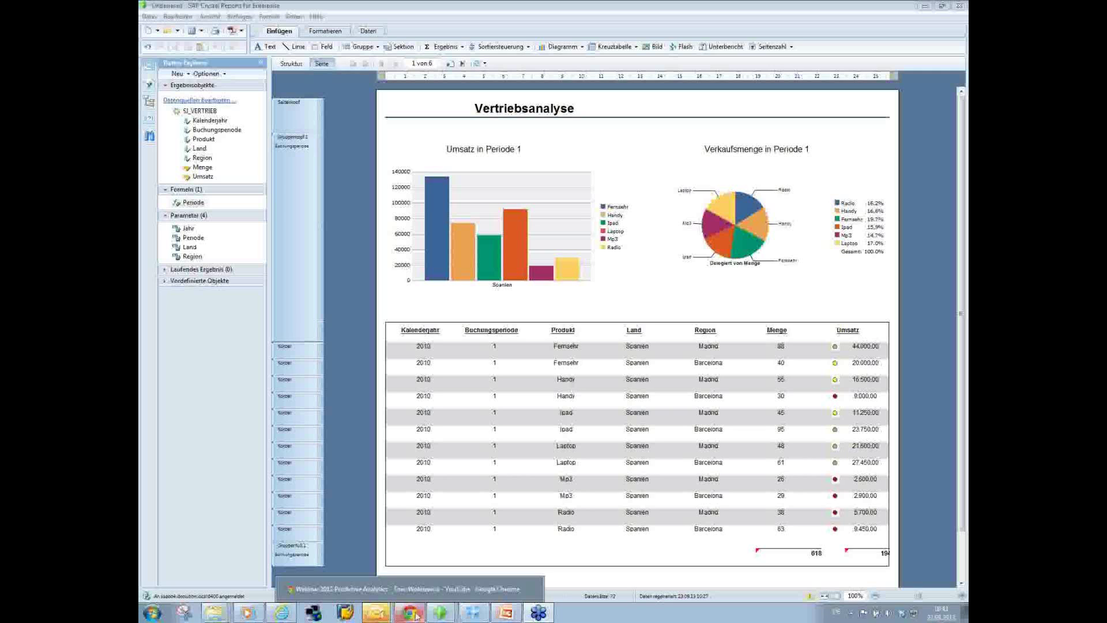